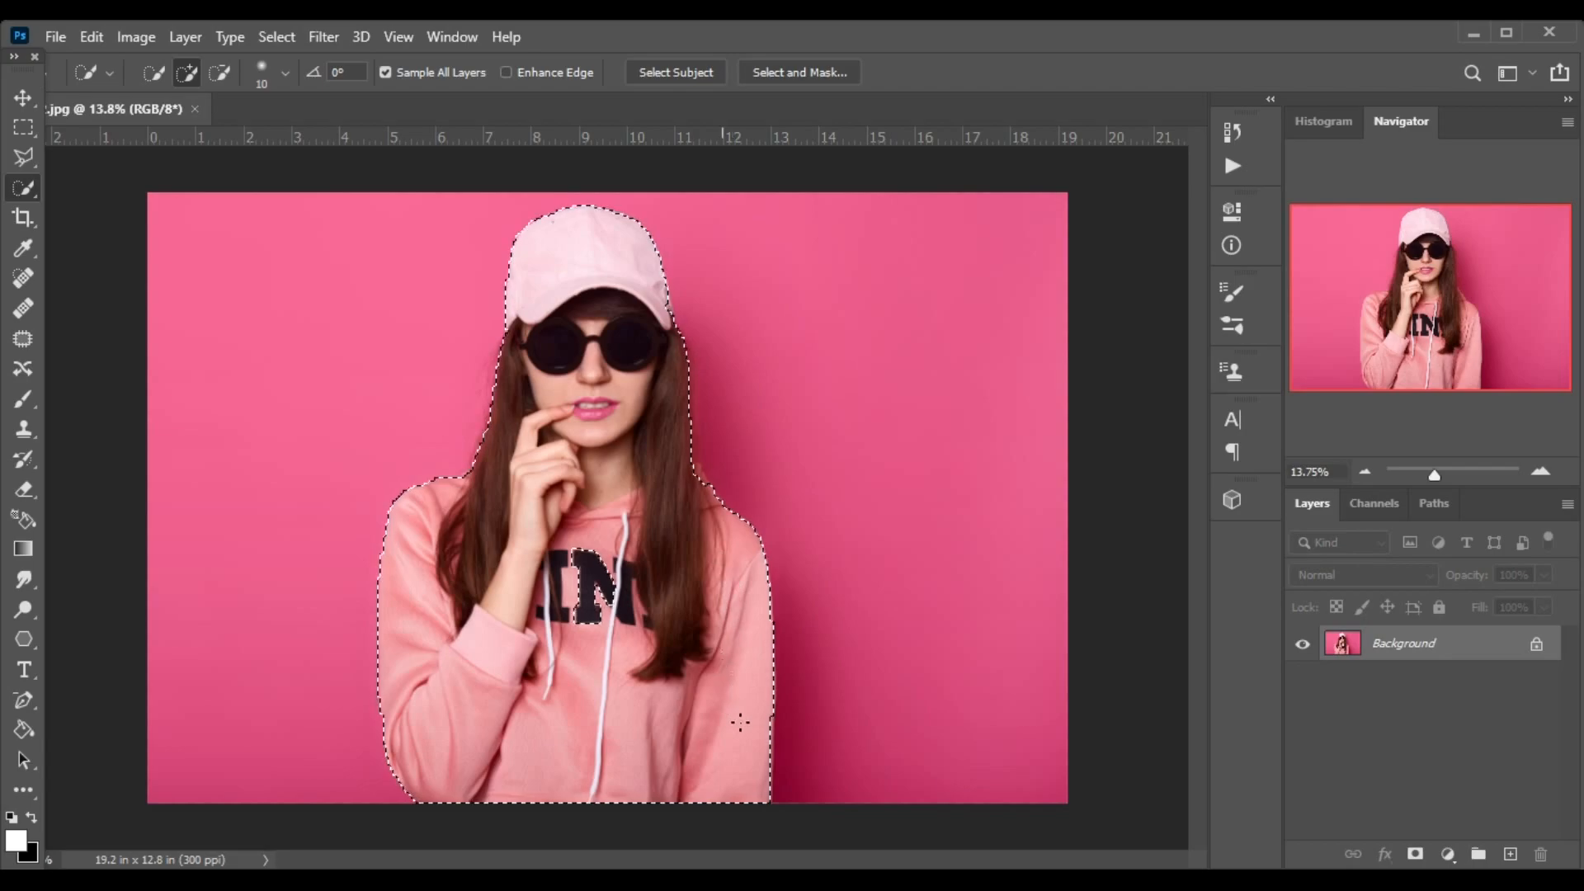
# Add the hoodie's dark lettering to the woman's selection and hide the background with a layer mask.
pyautogui.moveTo(591, 601); pyautogui.dragTo(577, 552)
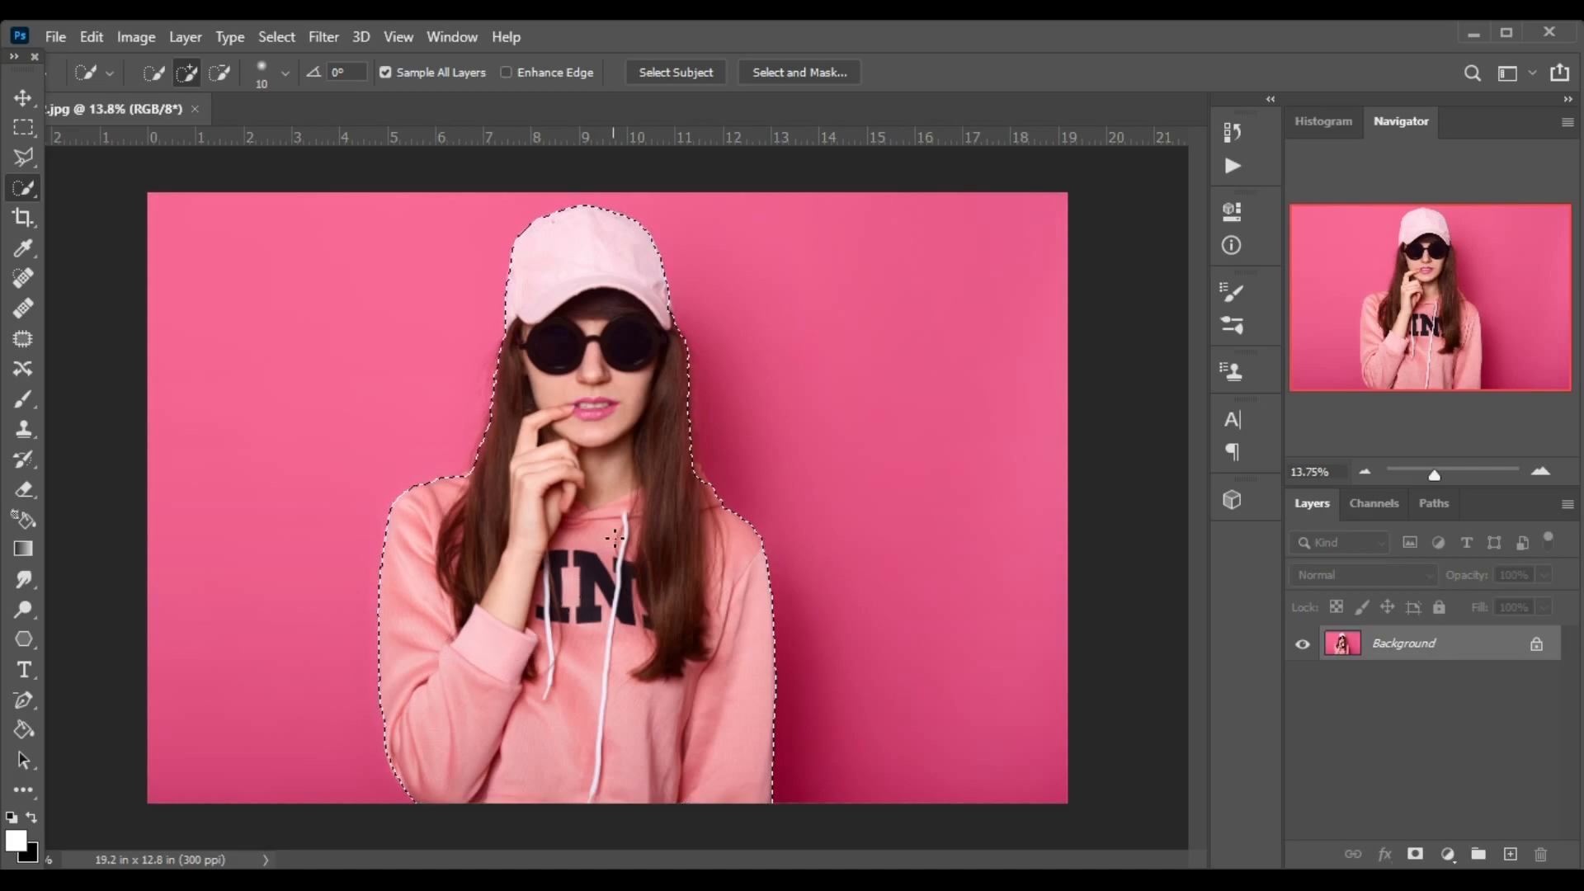
pyautogui.click(1415, 855)
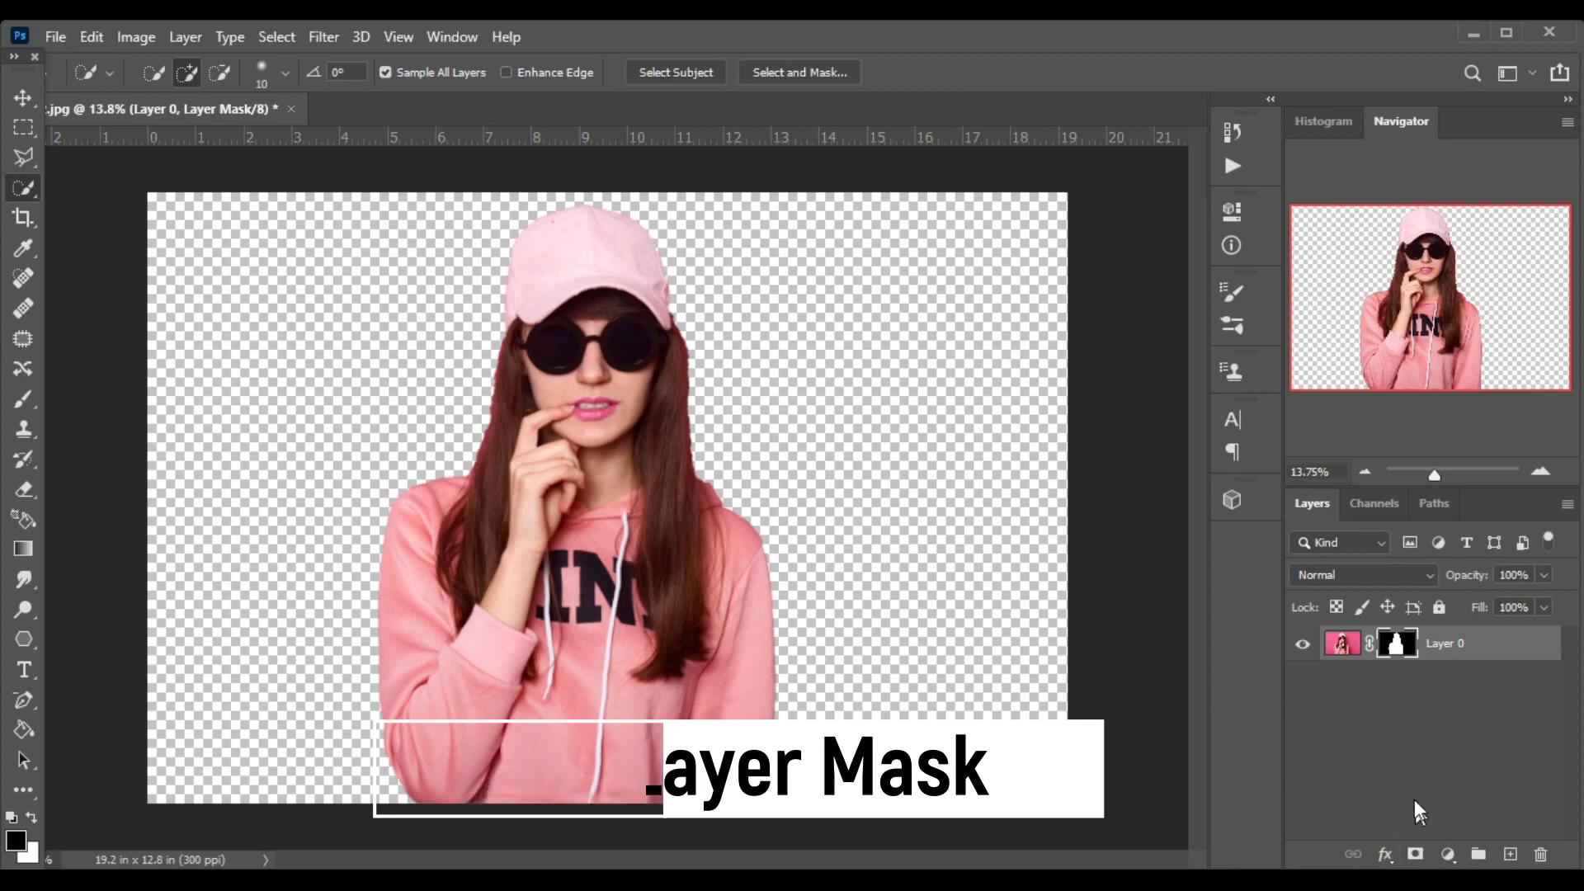
pyautogui.hotkey('ctrl', '-')
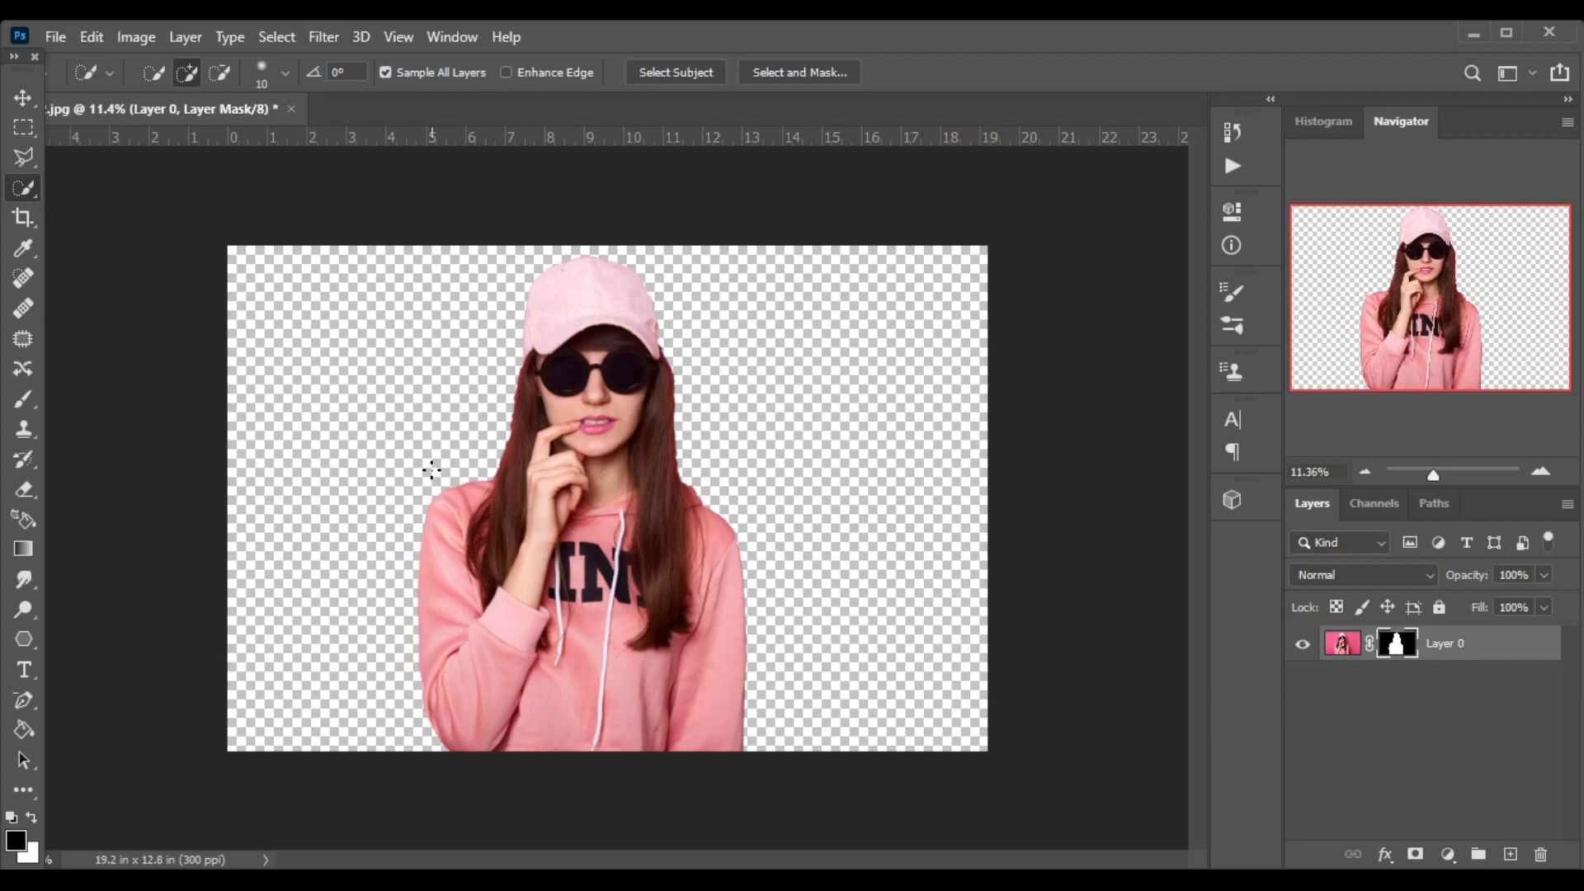
# Add a white (ffffff) Solid Color fill layer above the masked portrait.
pyautogui.click(1448, 855)
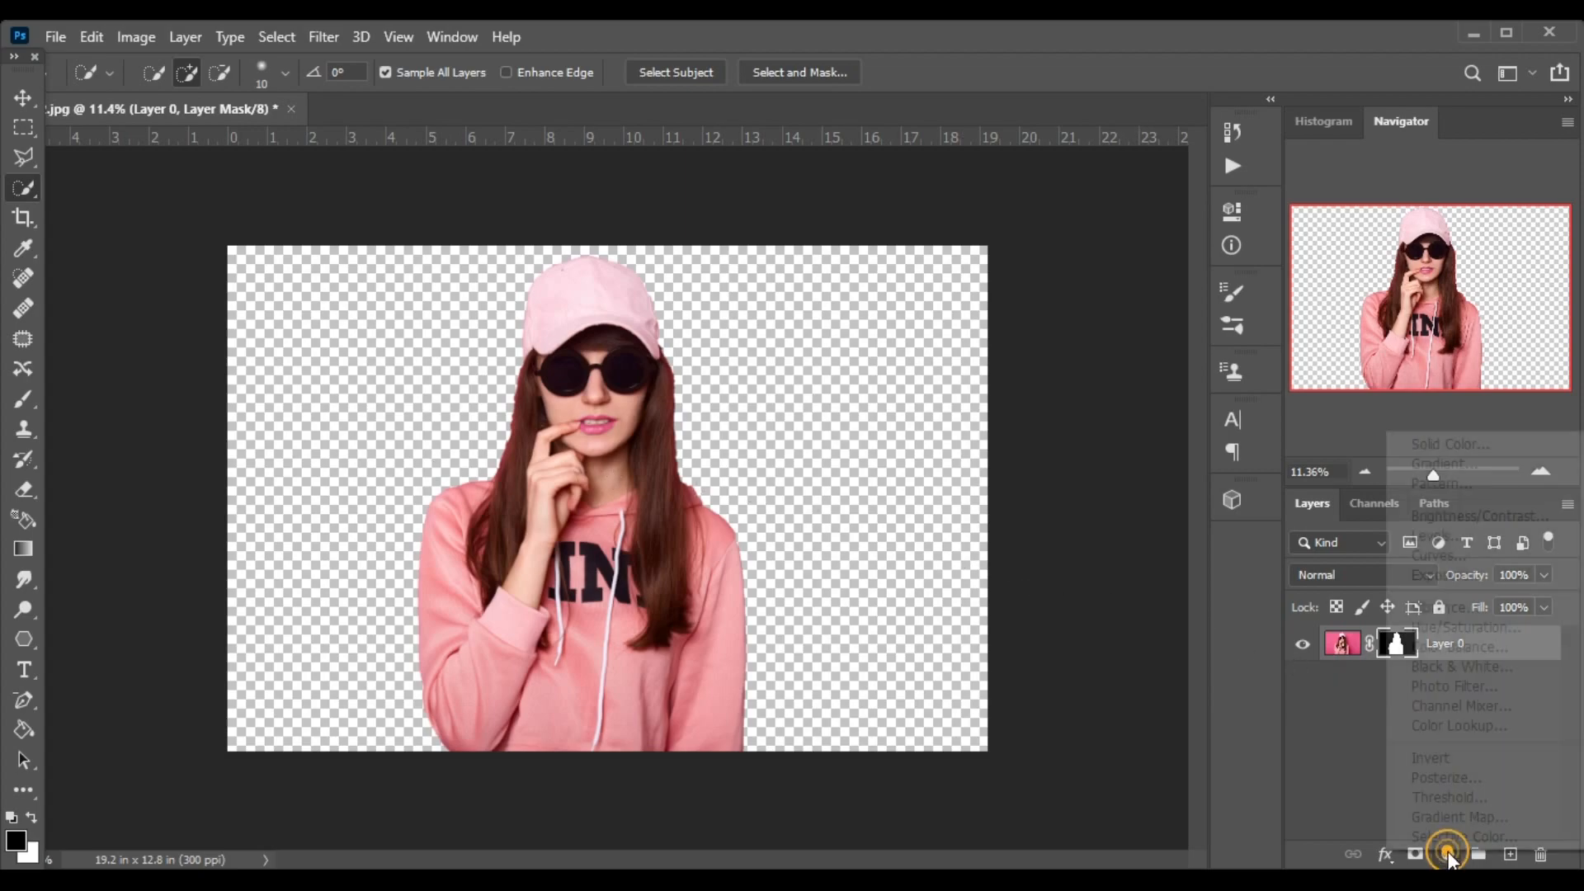
pyautogui.click(1435, 445)
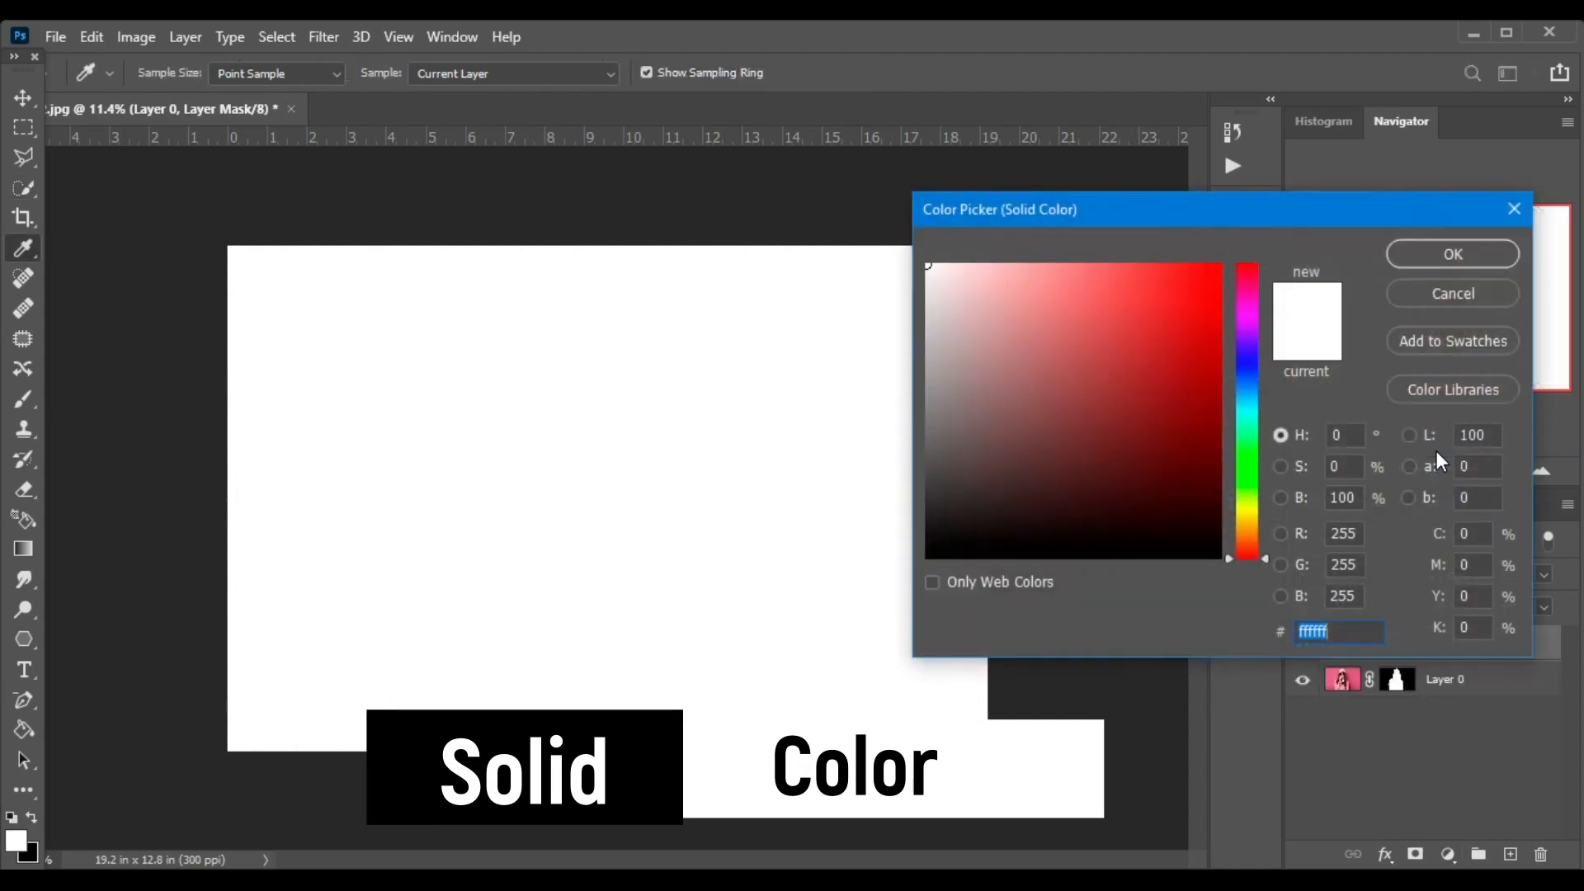
pyautogui.click(972, 319)
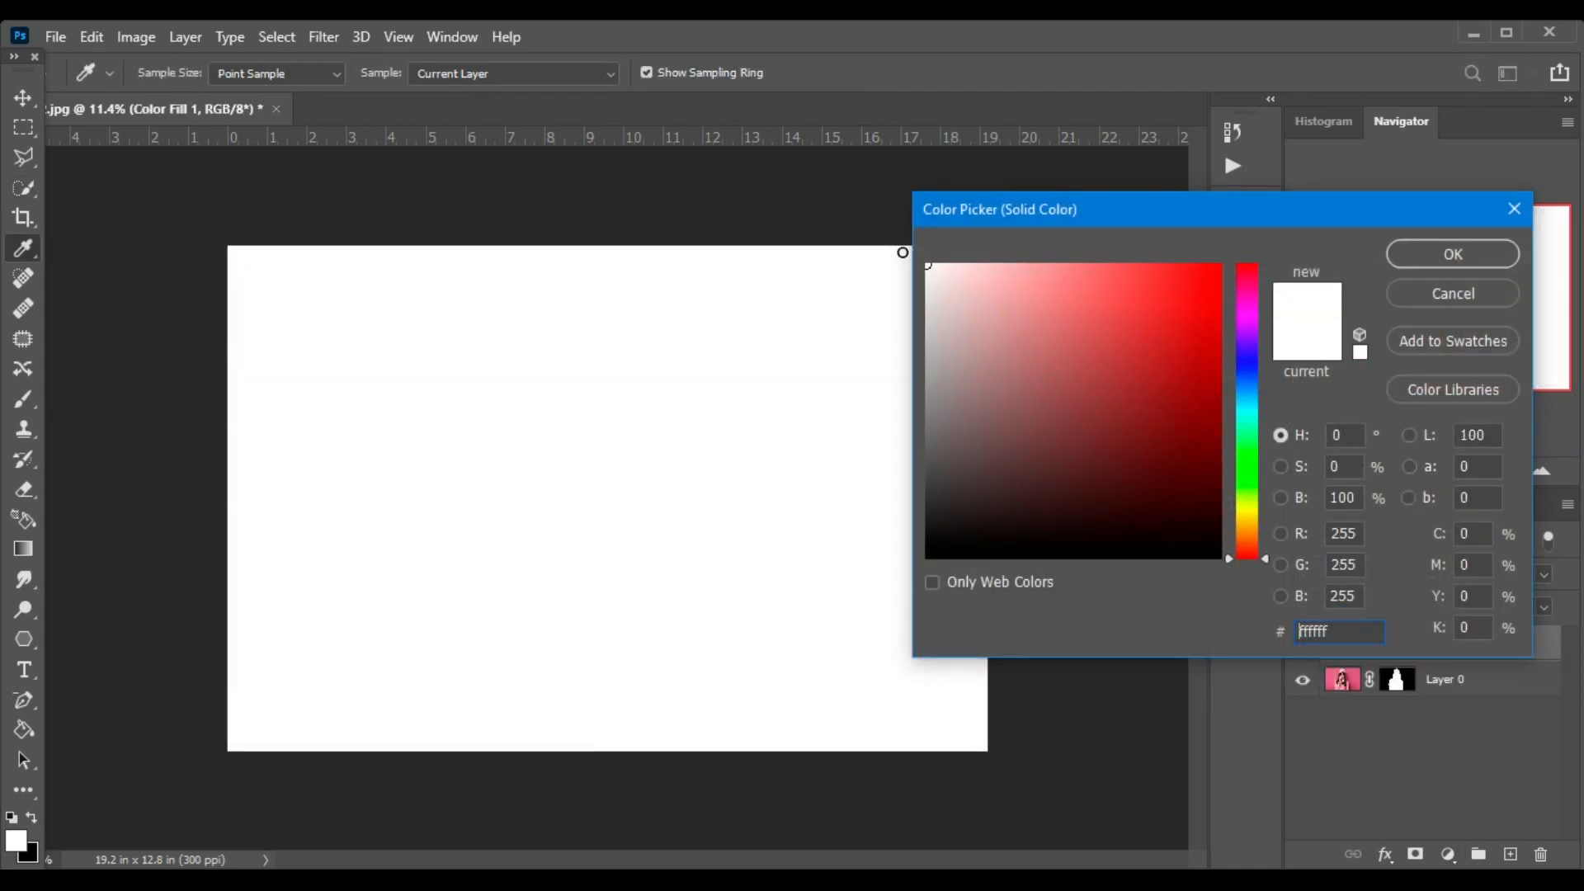
pyautogui.click(1455, 255)
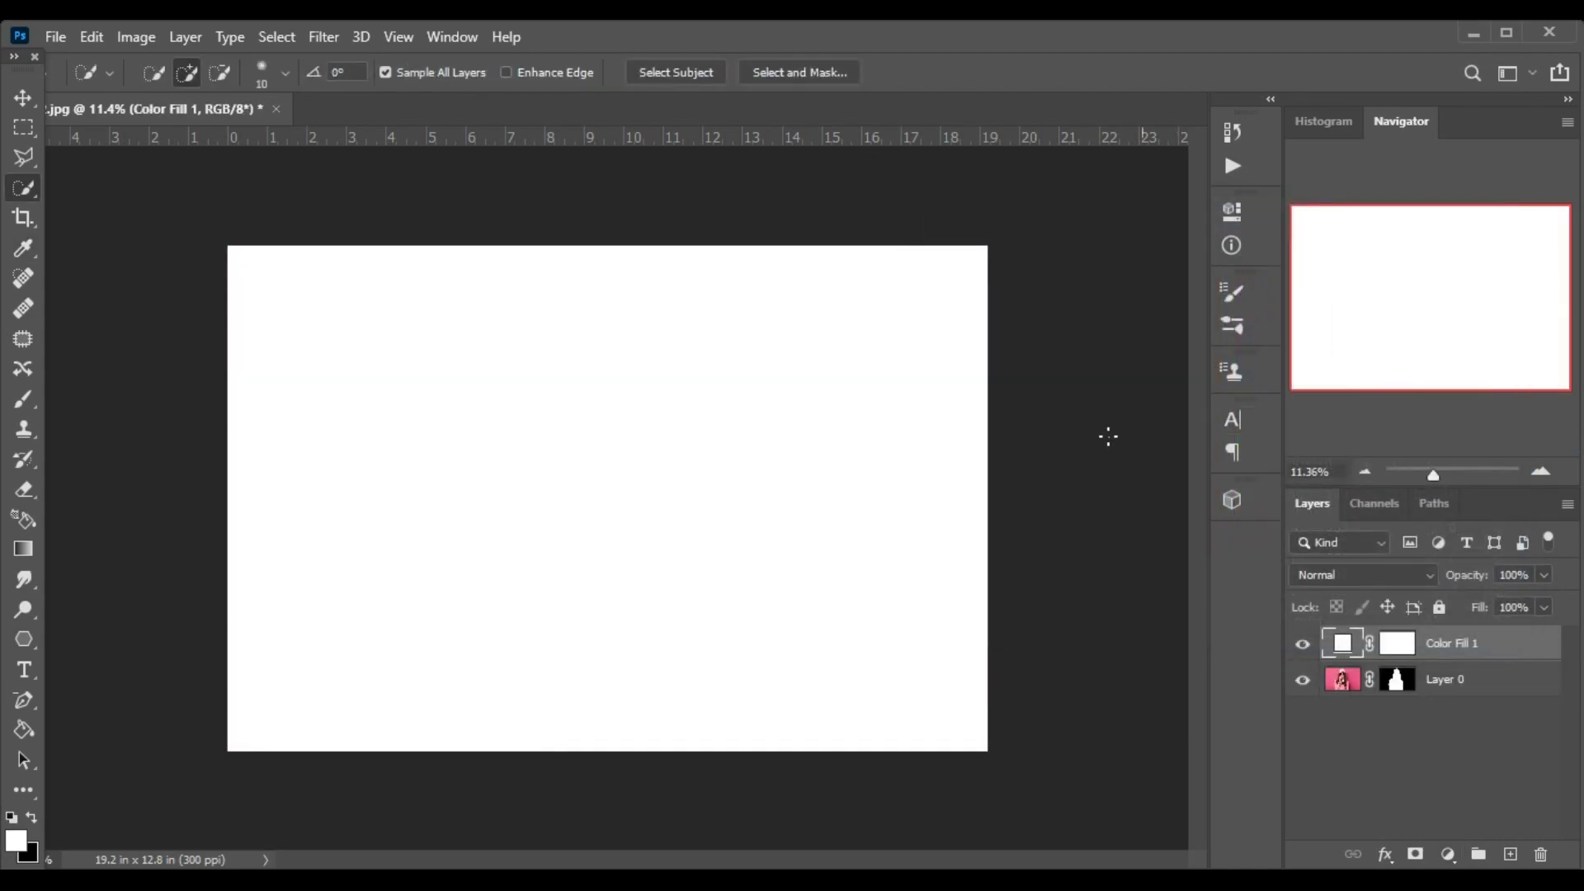
# Open the dripping-paint-png image from the 2nd folder on the Desktop.
pyautogui.click(66, 35)
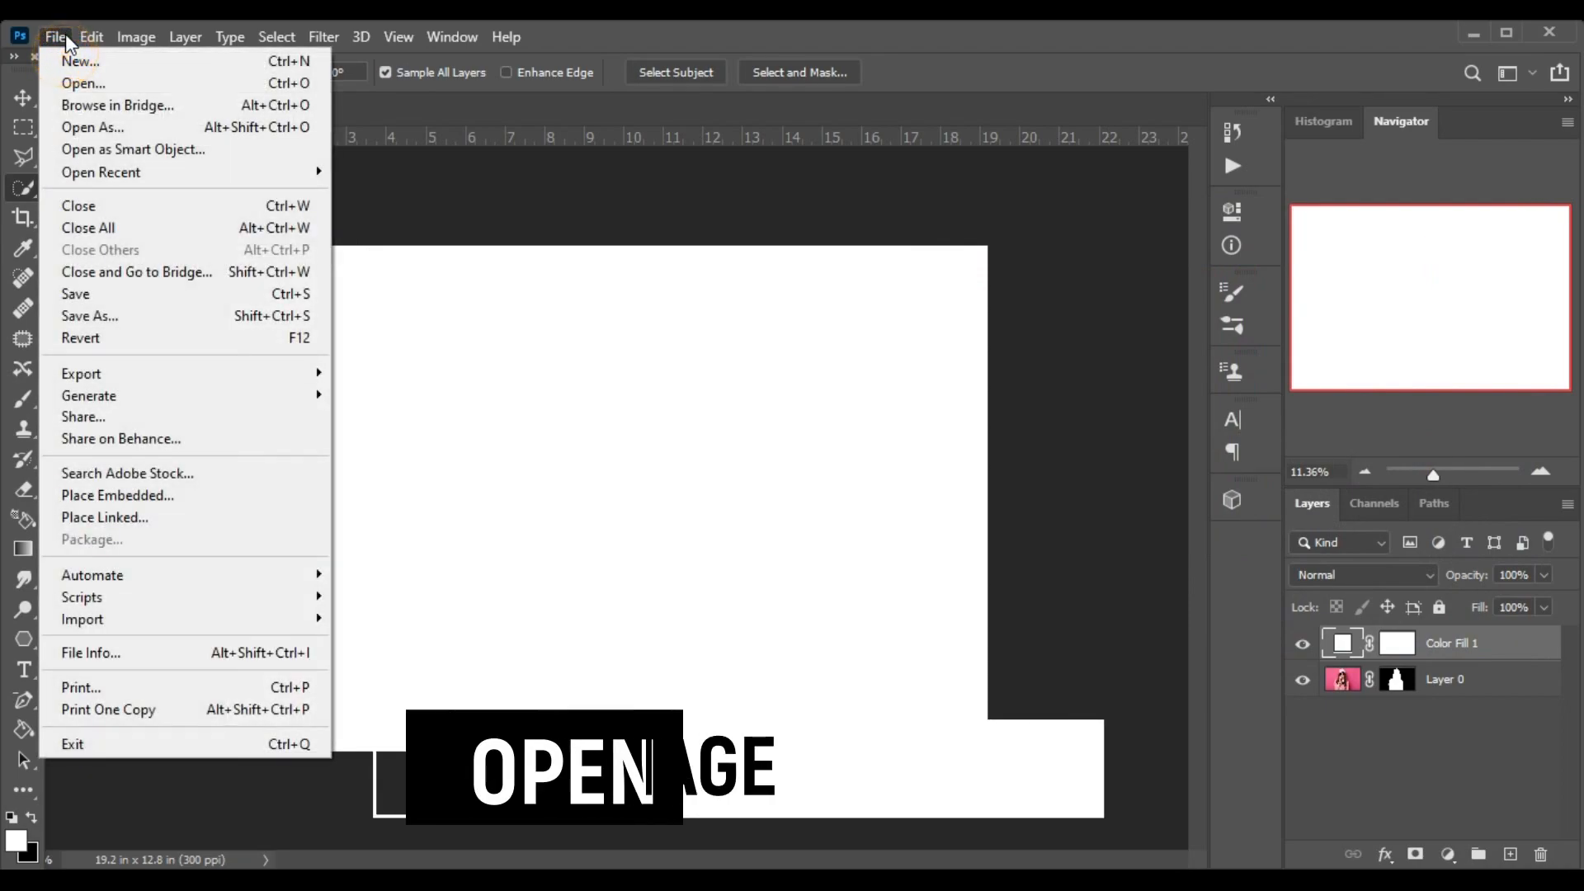
pyautogui.click(77, 80)
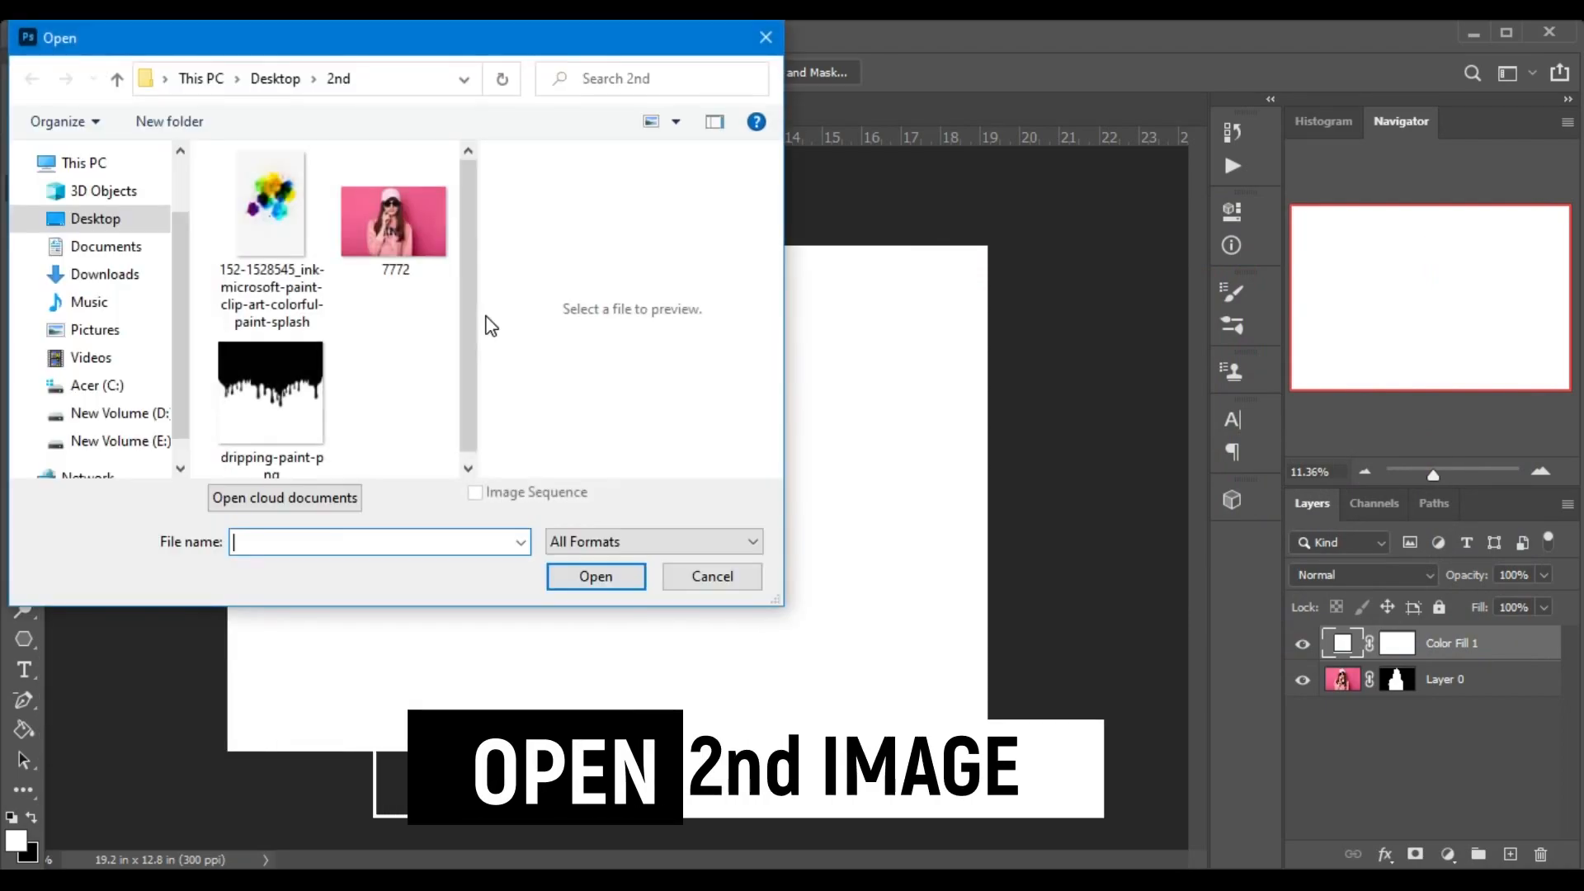
pyautogui.click(284, 375)
pyautogui.click(629, 577)
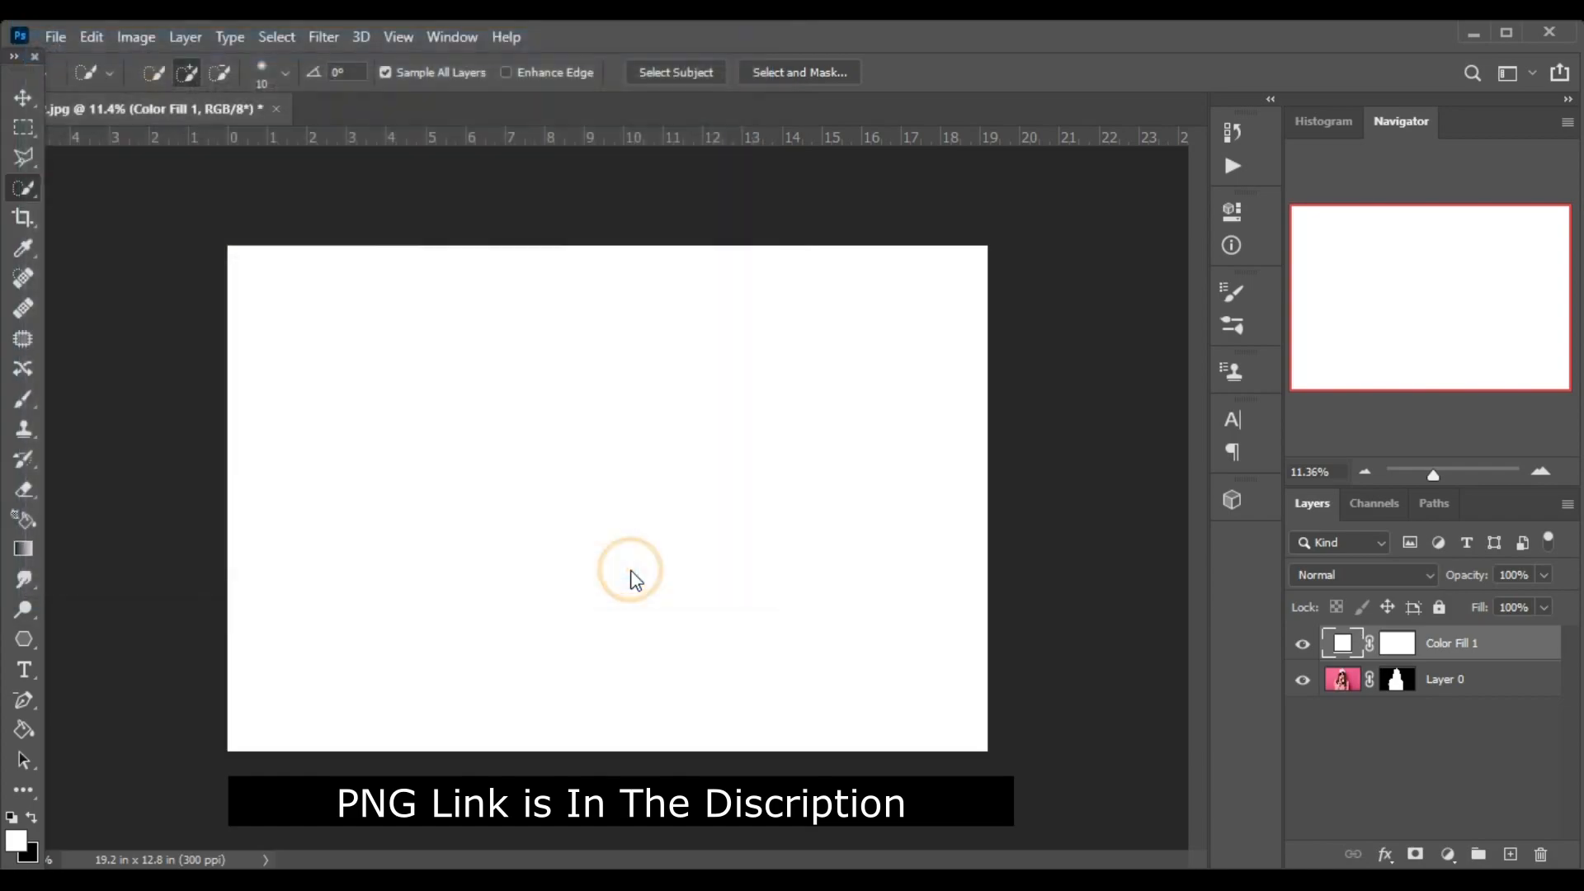
# Return to the portrait document and place the white fill layer below the woman's layer.
pyautogui.click(168, 109)
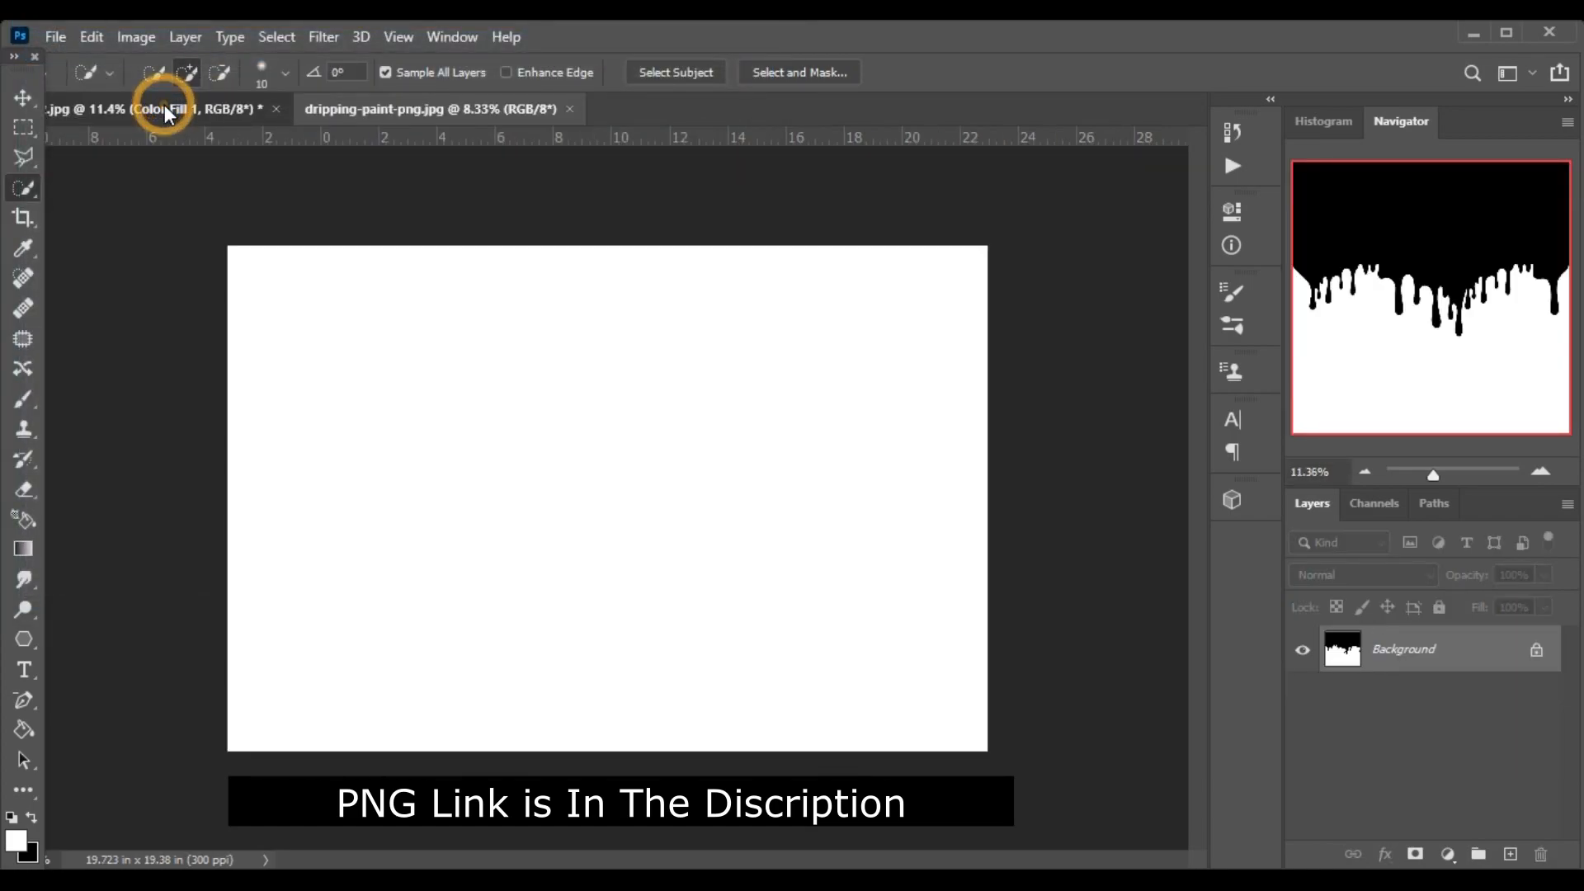
pyautogui.moveTo(1476, 646); pyautogui.dragTo(1477, 697)
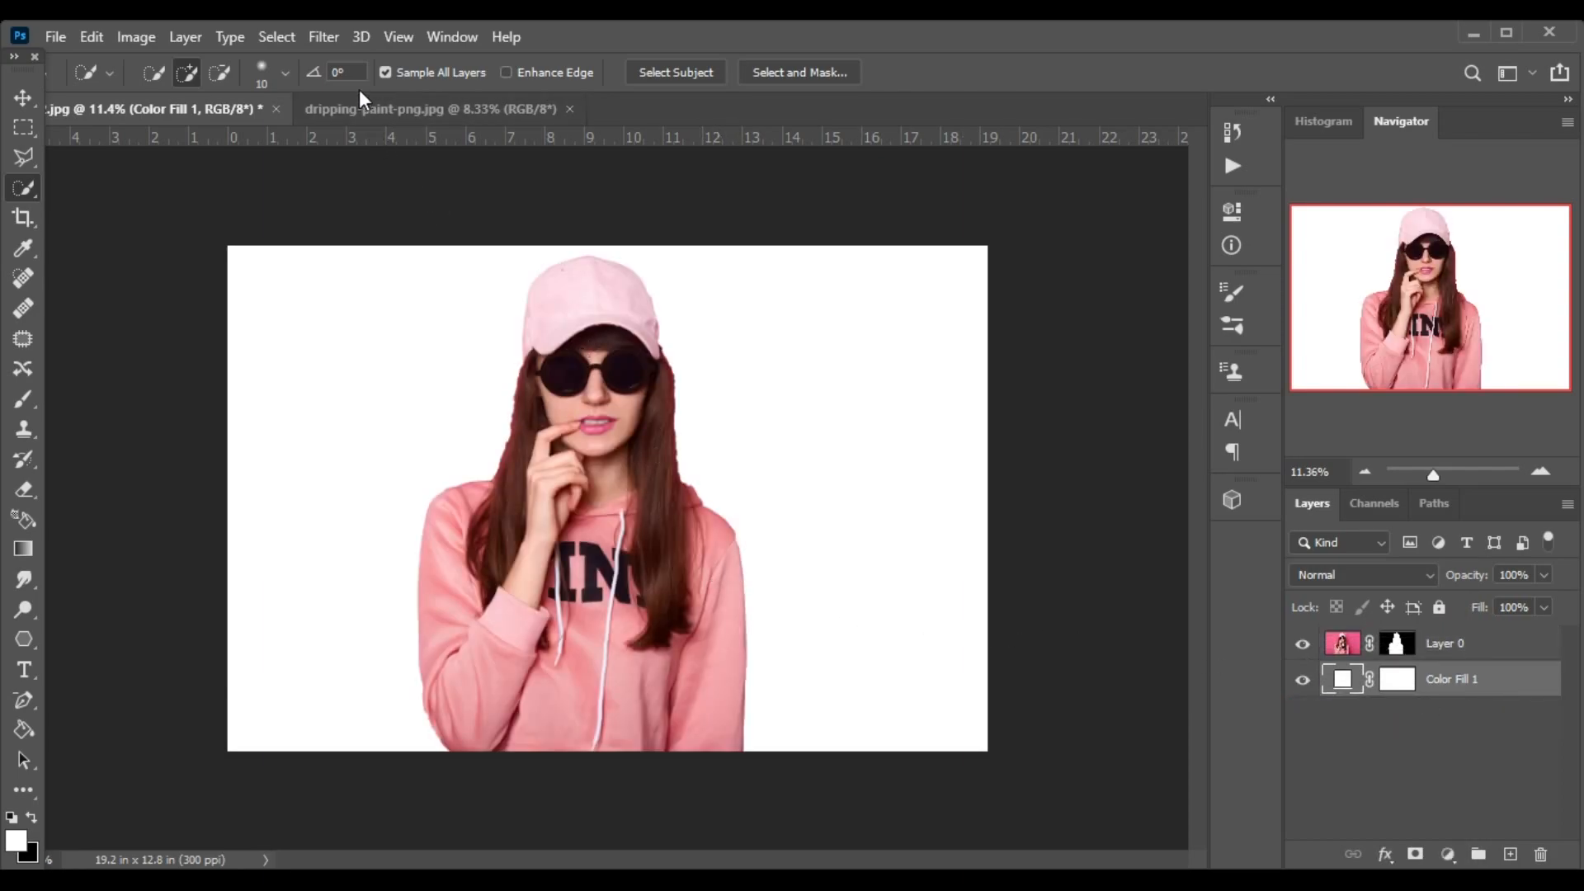
# Copy the dripping paint image into the portrait document with the Move tool, between the woman and the white fill.
pyautogui.click(360, 109)
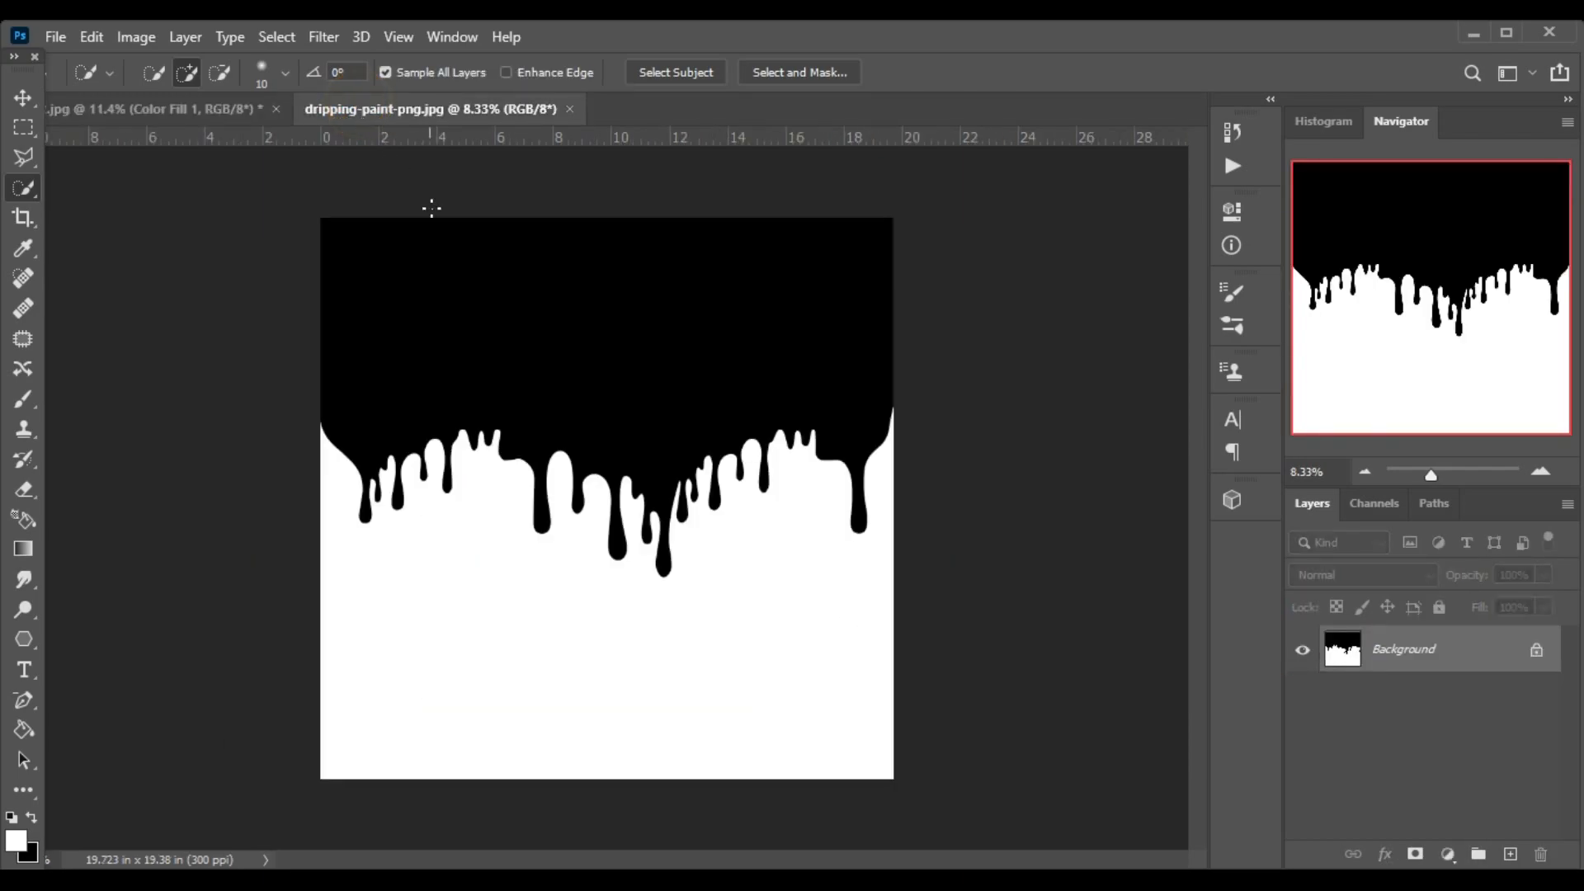
pyautogui.click(22, 96)
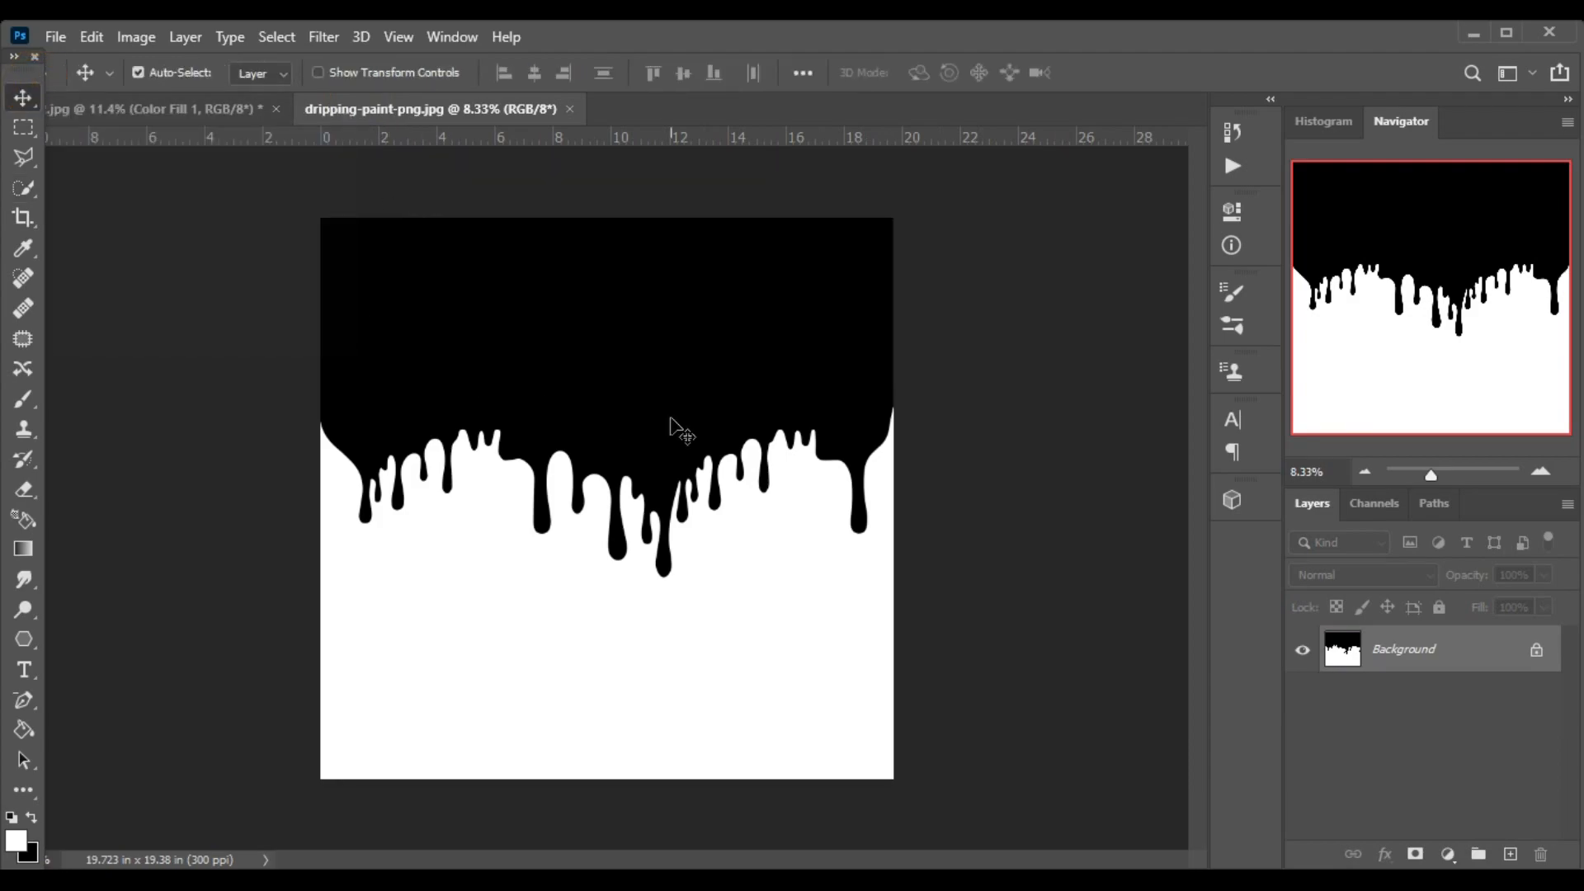
pyautogui.moveTo(668, 424); pyautogui.dragTo(556, 496)
pyautogui.click(554, 495)
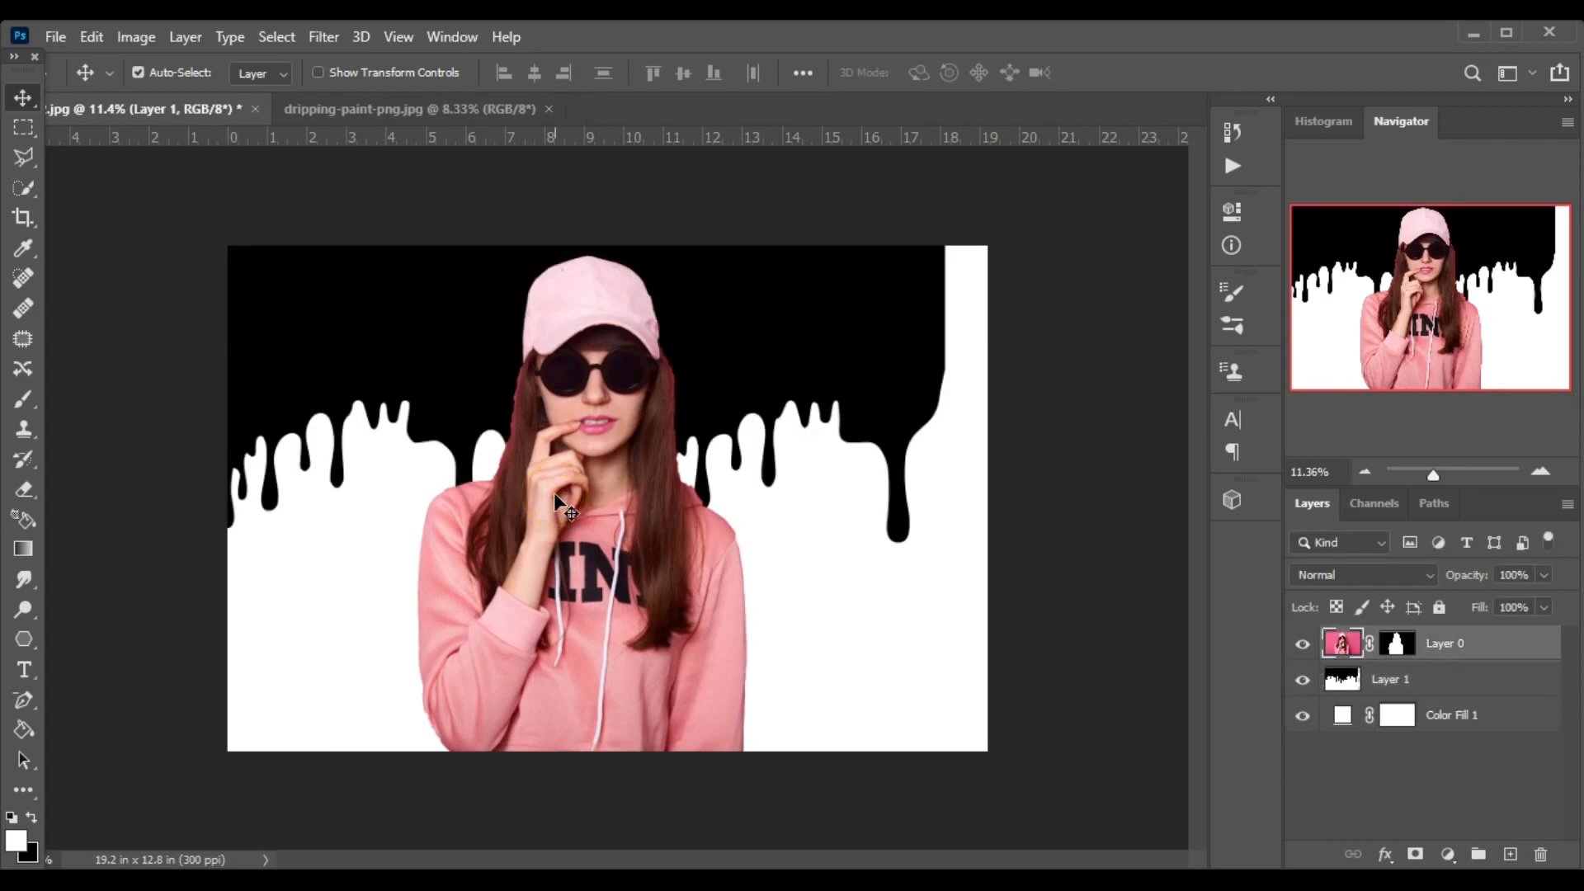
# Lower the dripping paint layer over the woman's torso area and scale it down proportionally to about 75.5%.
pyautogui.hotkey('ctrl', 't')
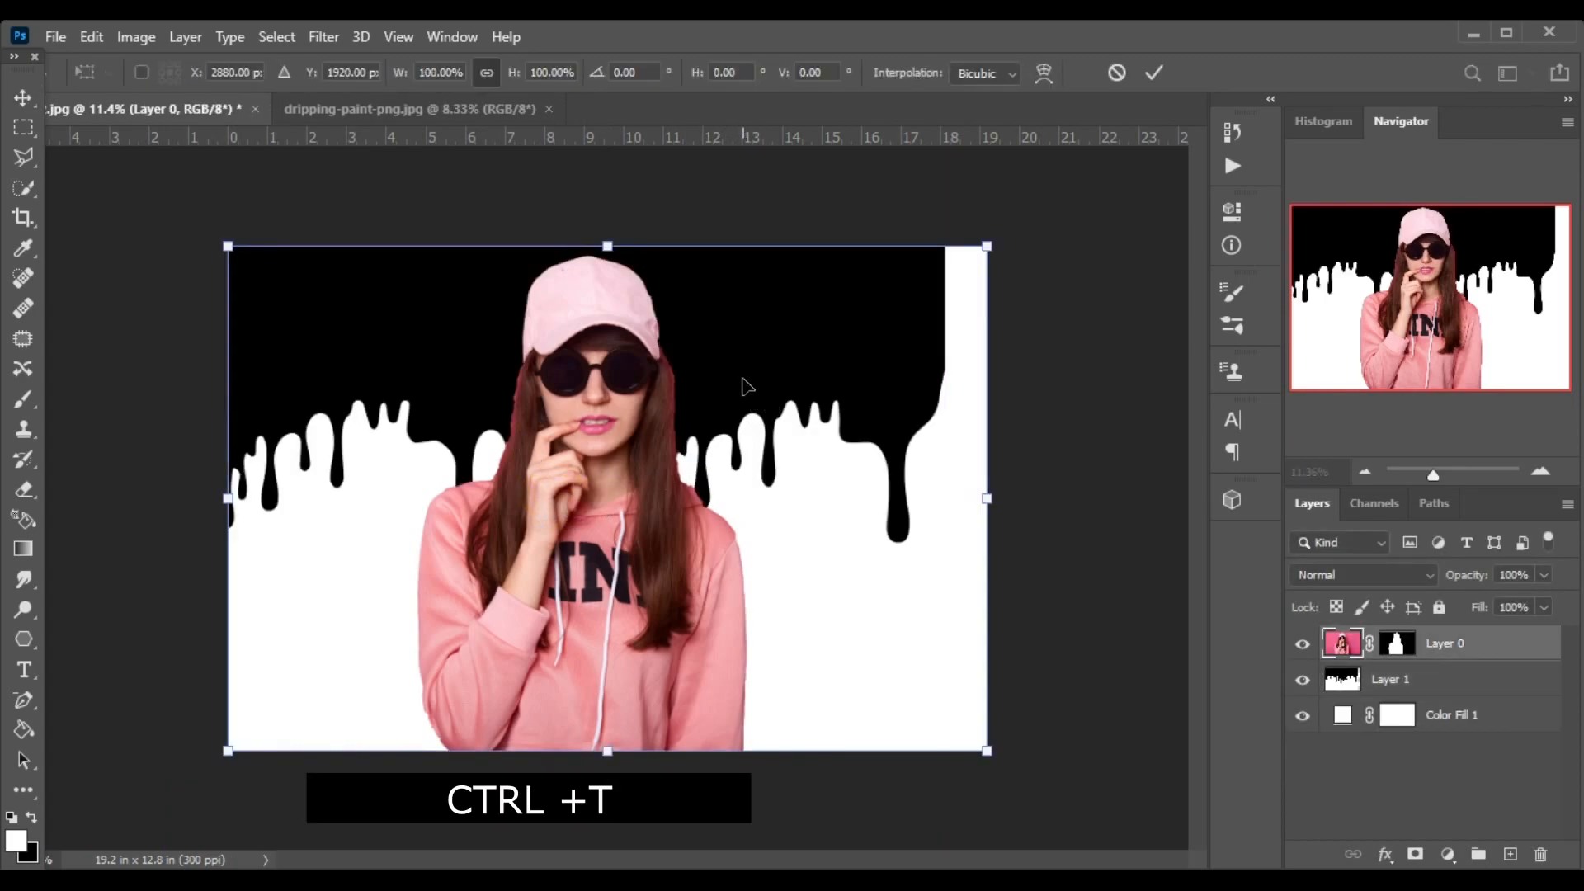
pyautogui.click(1436, 677)
pyautogui.moveTo(736, 394); pyautogui.dragTo(780, 583)
pyautogui.hotkey('ctrl', 't')
pyautogui.moveTo(442, 640); pyautogui.dragTo(499, 618)
pyautogui.moveTo(203, 294); pyautogui.dragTo(385, 495)
pyautogui.moveTo(804, 678); pyautogui.dragTo(723, 626)
# Place the dripping paint layer above the woman's layer and set its blend mode to Lighten.
pyautogui.click(1492, 681)
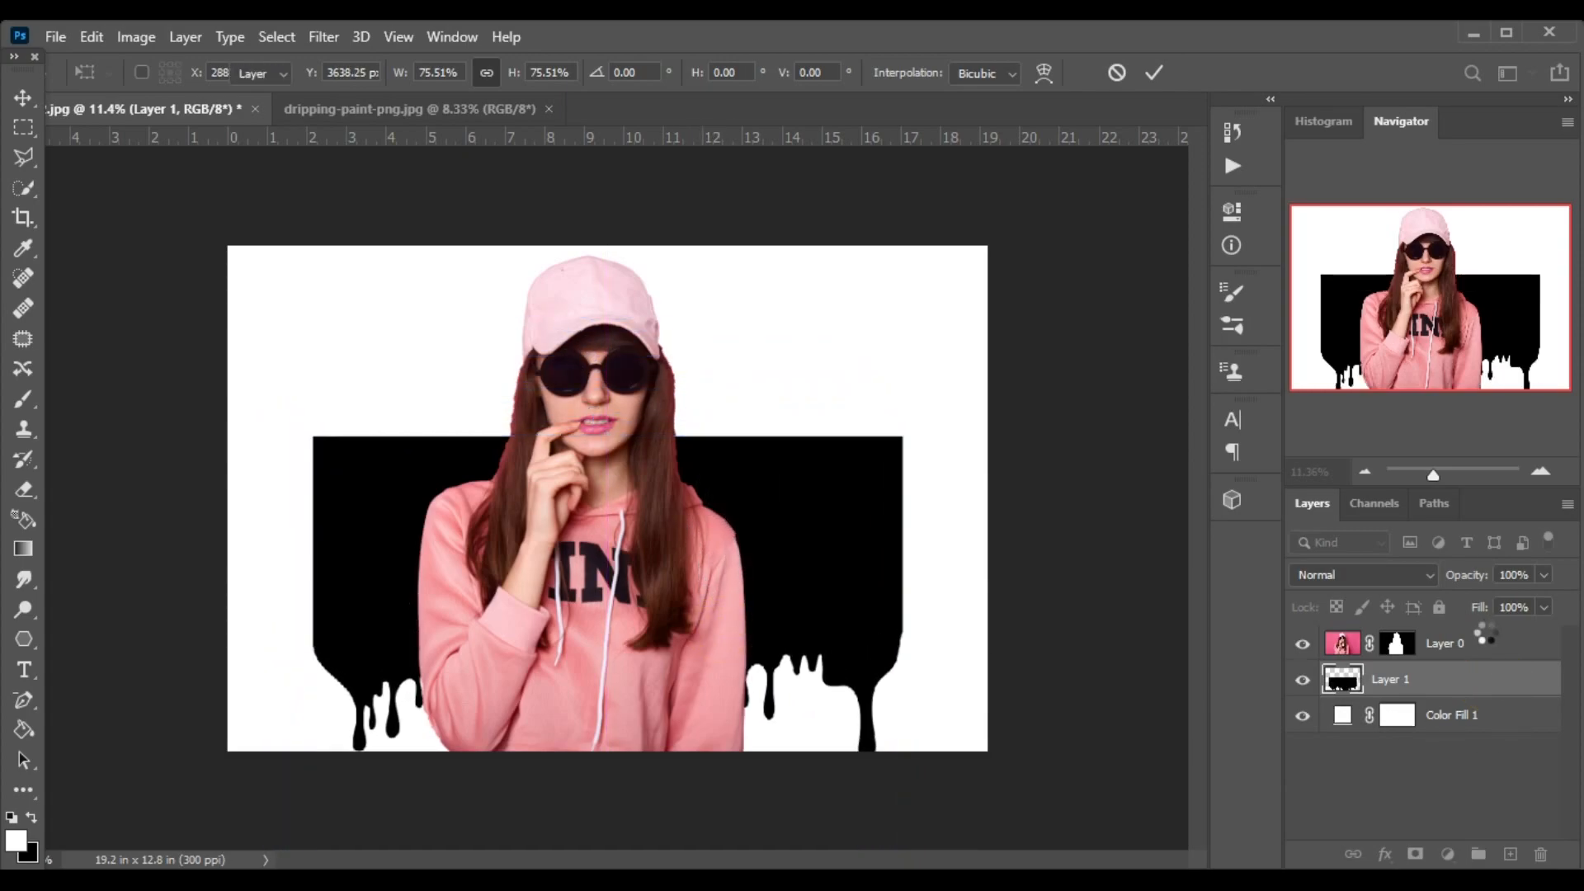
pyautogui.moveTo(1484, 635); pyautogui.dragTo(1485, 645)
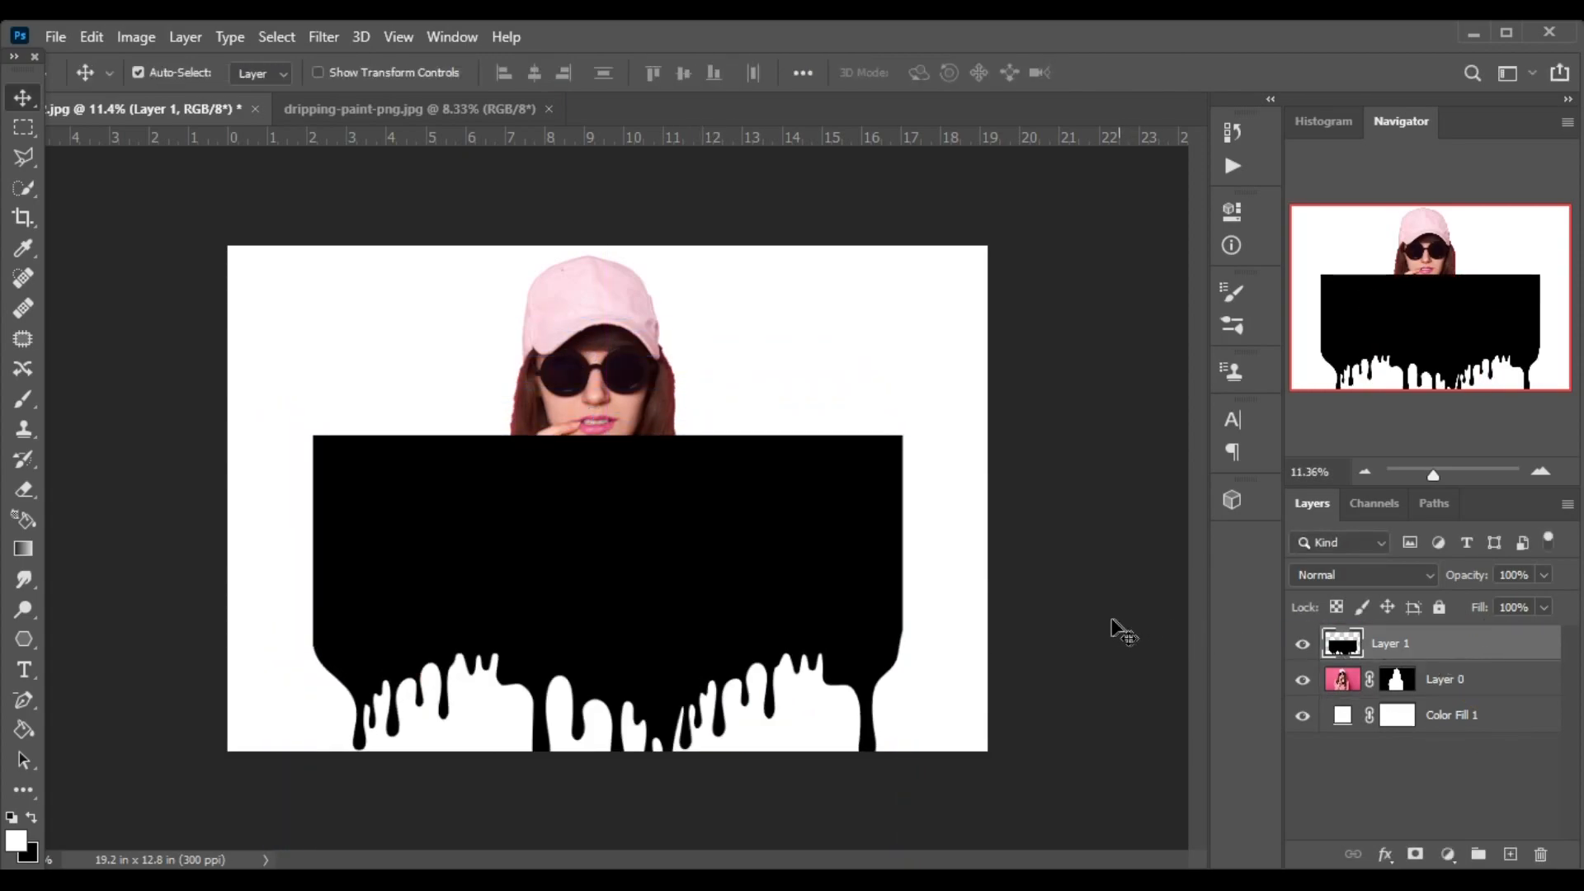
pyautogui.click(1359, 576)
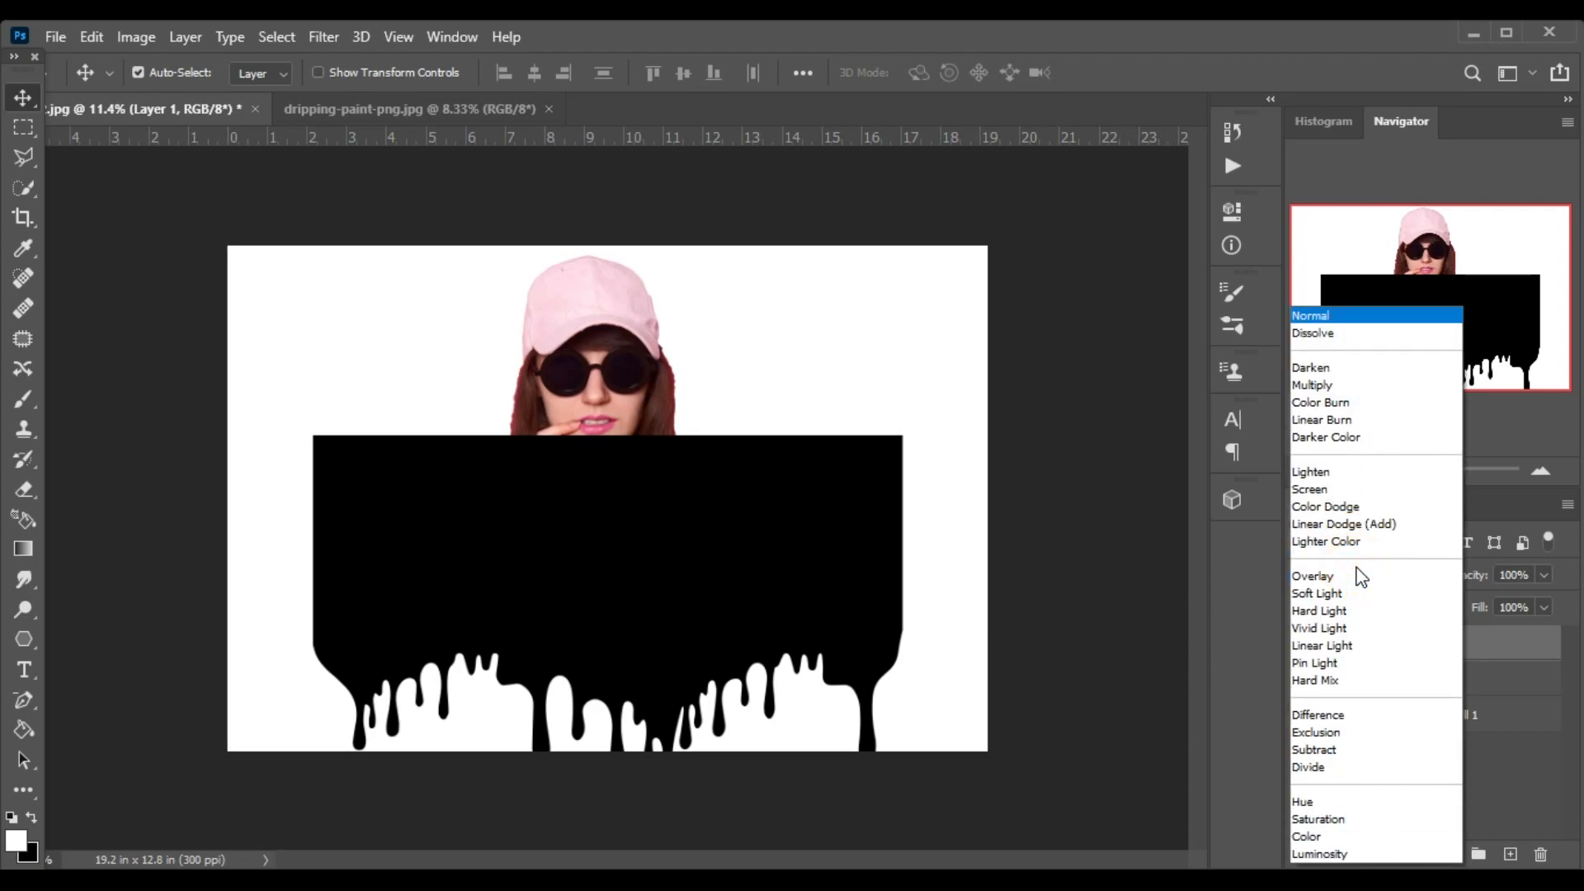
pyautogui.click(1342, 474)
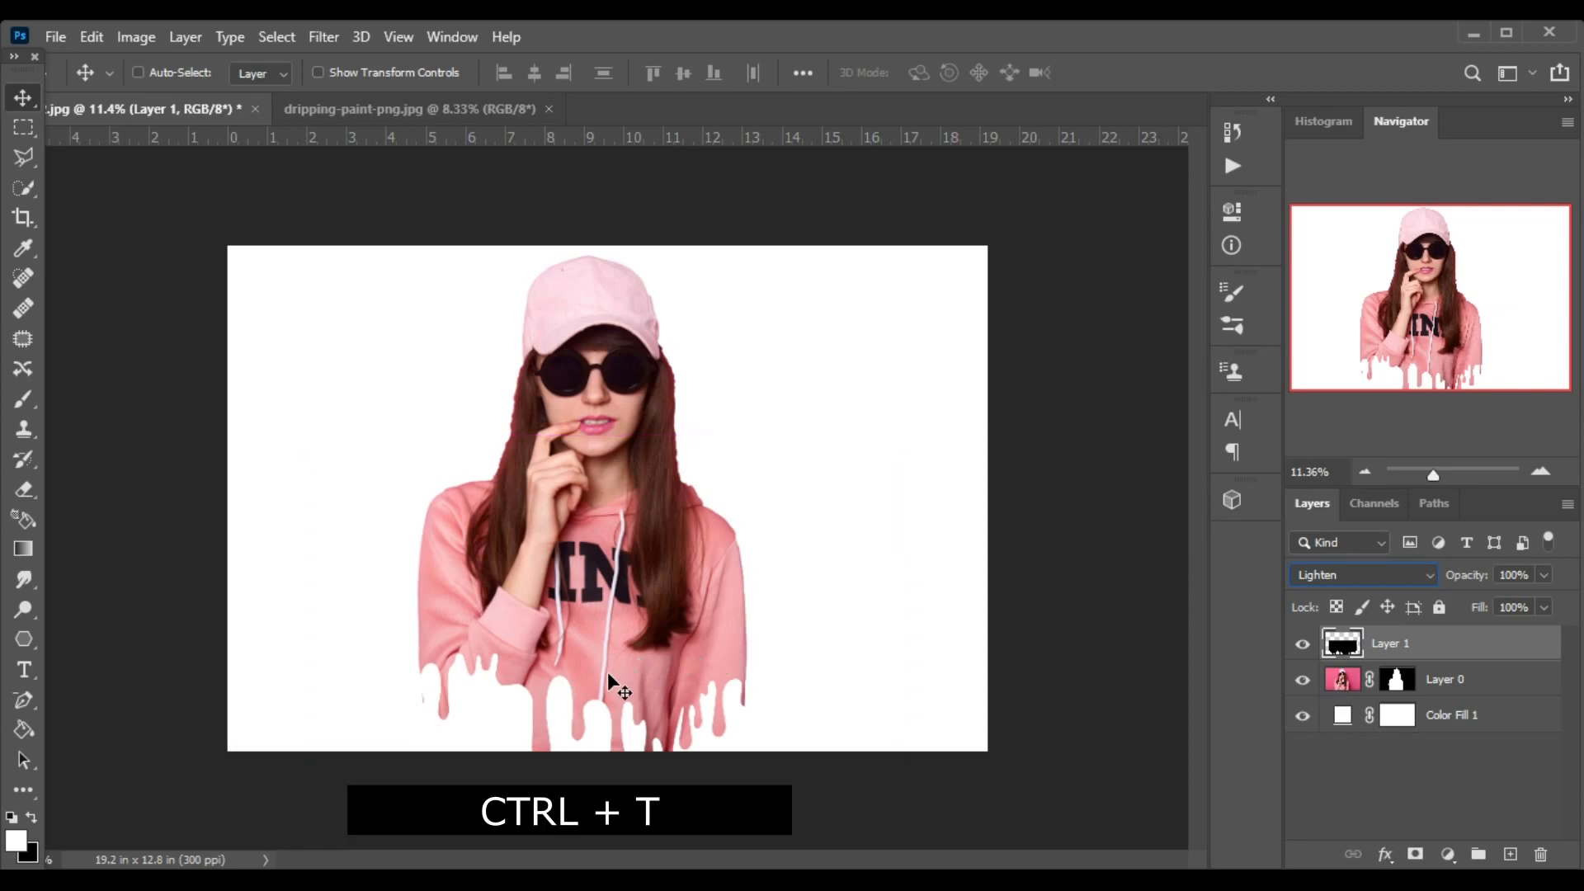
# Raise the drip layer over the hoodie and stretch it to about 103% width and 111% height.
pyautogui.hotkey('ctrl', 't')
pyautogui.moveTo(605, 683); pyautogui.dragTo(603, 652)
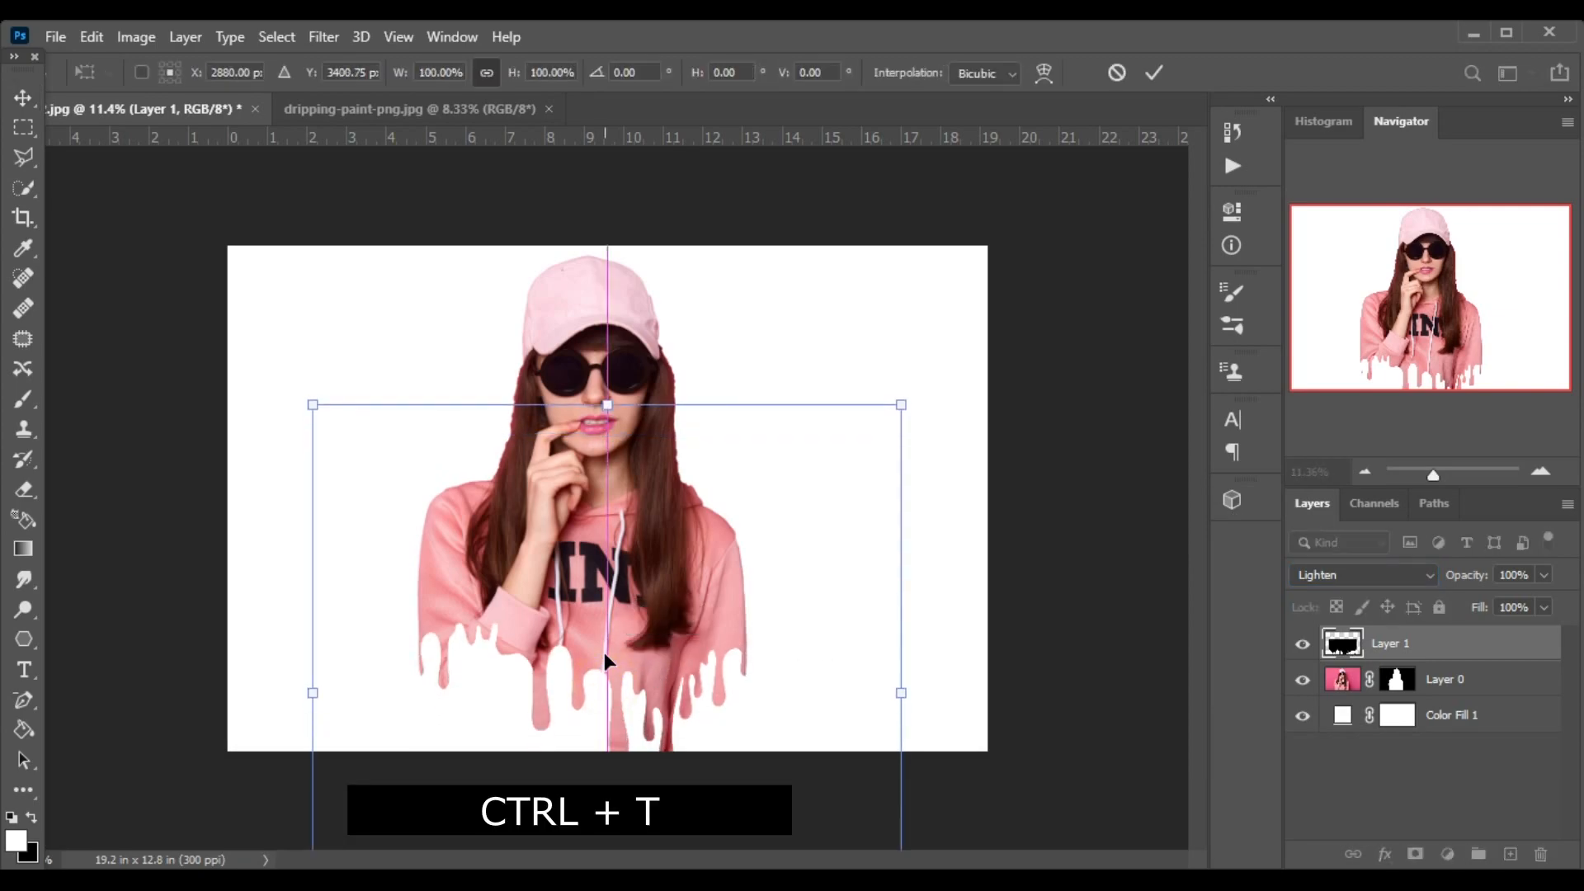
pyautogui.moveTo(310, 681); pyautogui.dragTo(290, 682)
pyautogui.moveTo(901, 692); pyautogui.dragTo(904, 693)
pyautogui.moveTo(600, 397); pyautogui.dragTo(597, 349)
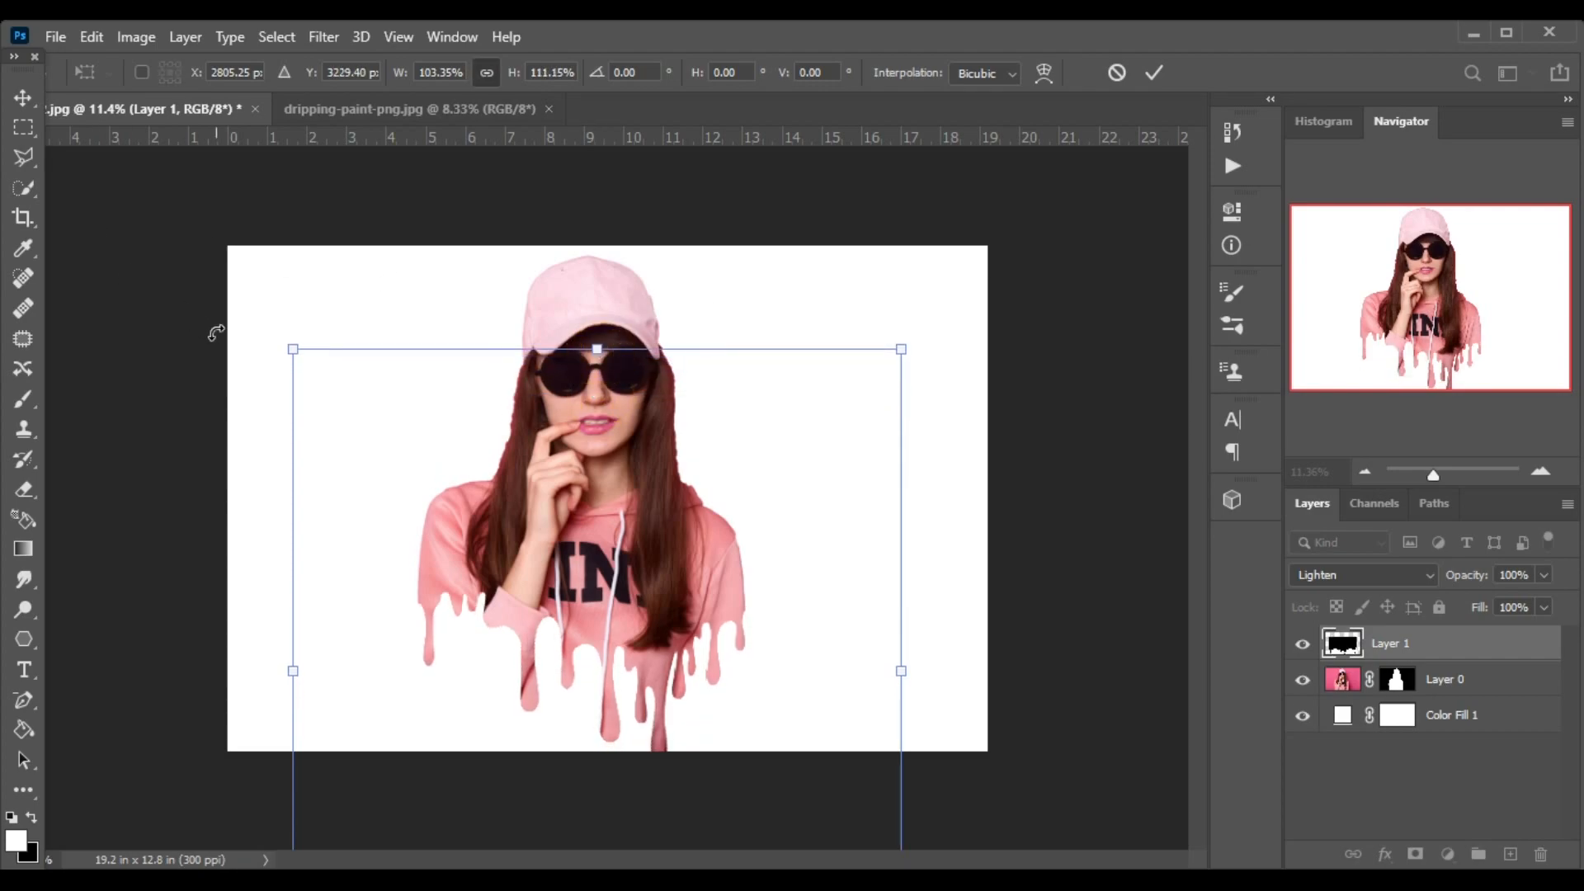
pyautogui.press('Return')
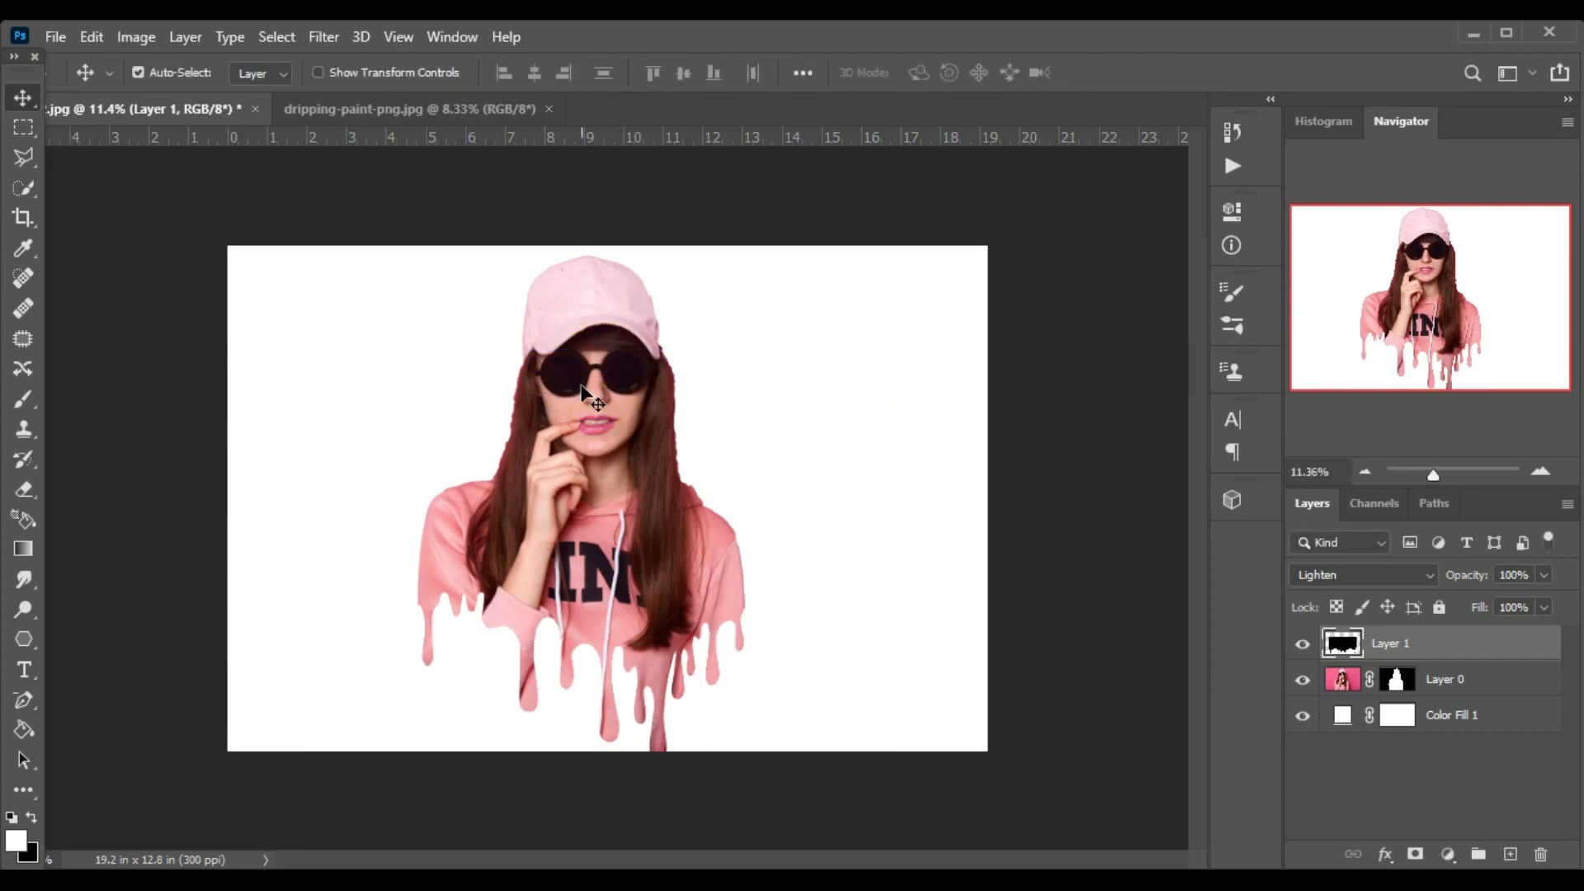
# Open the colorful ink paint-splash image from the 2nd folder.
pyautogui.click(53, 35)
pyautogui.click(79, 78)
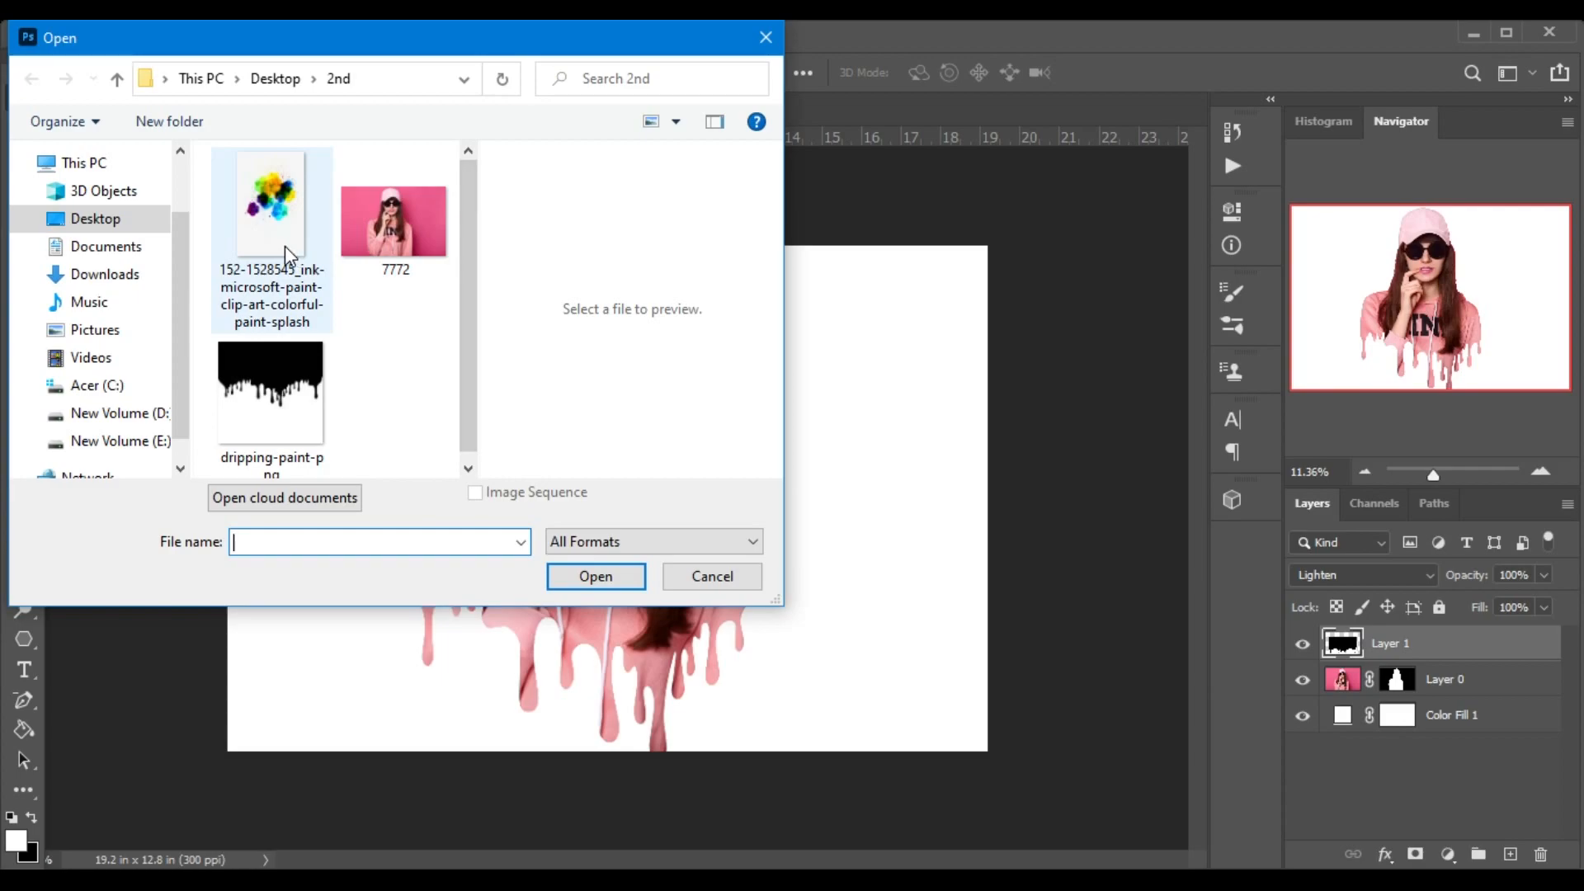
pyautogui.click(284, 246)
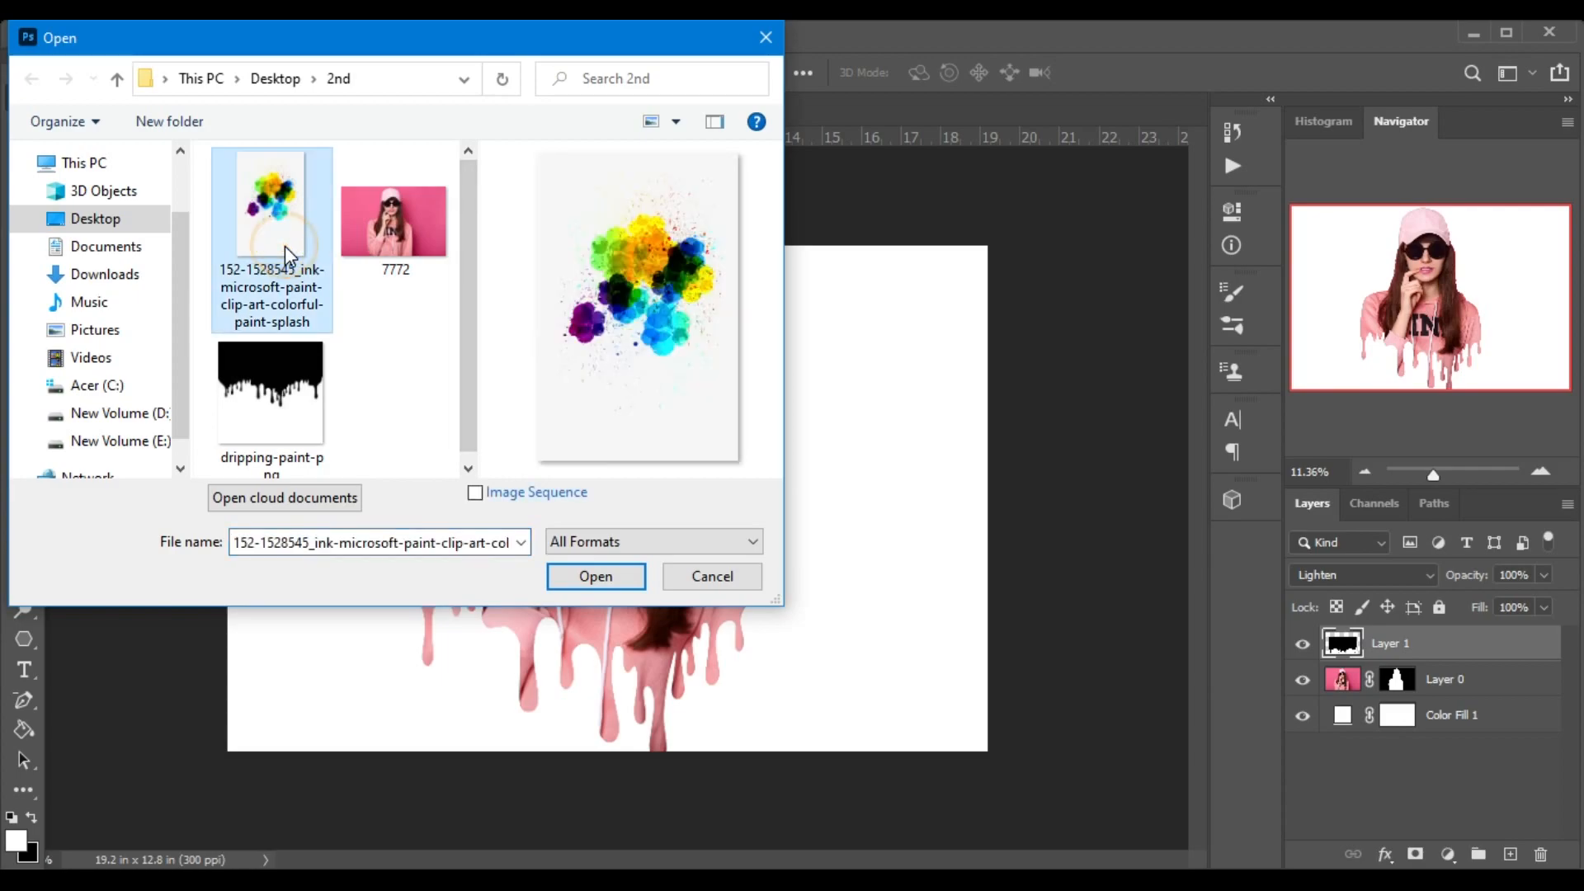
pyautogui.click(584, 573)
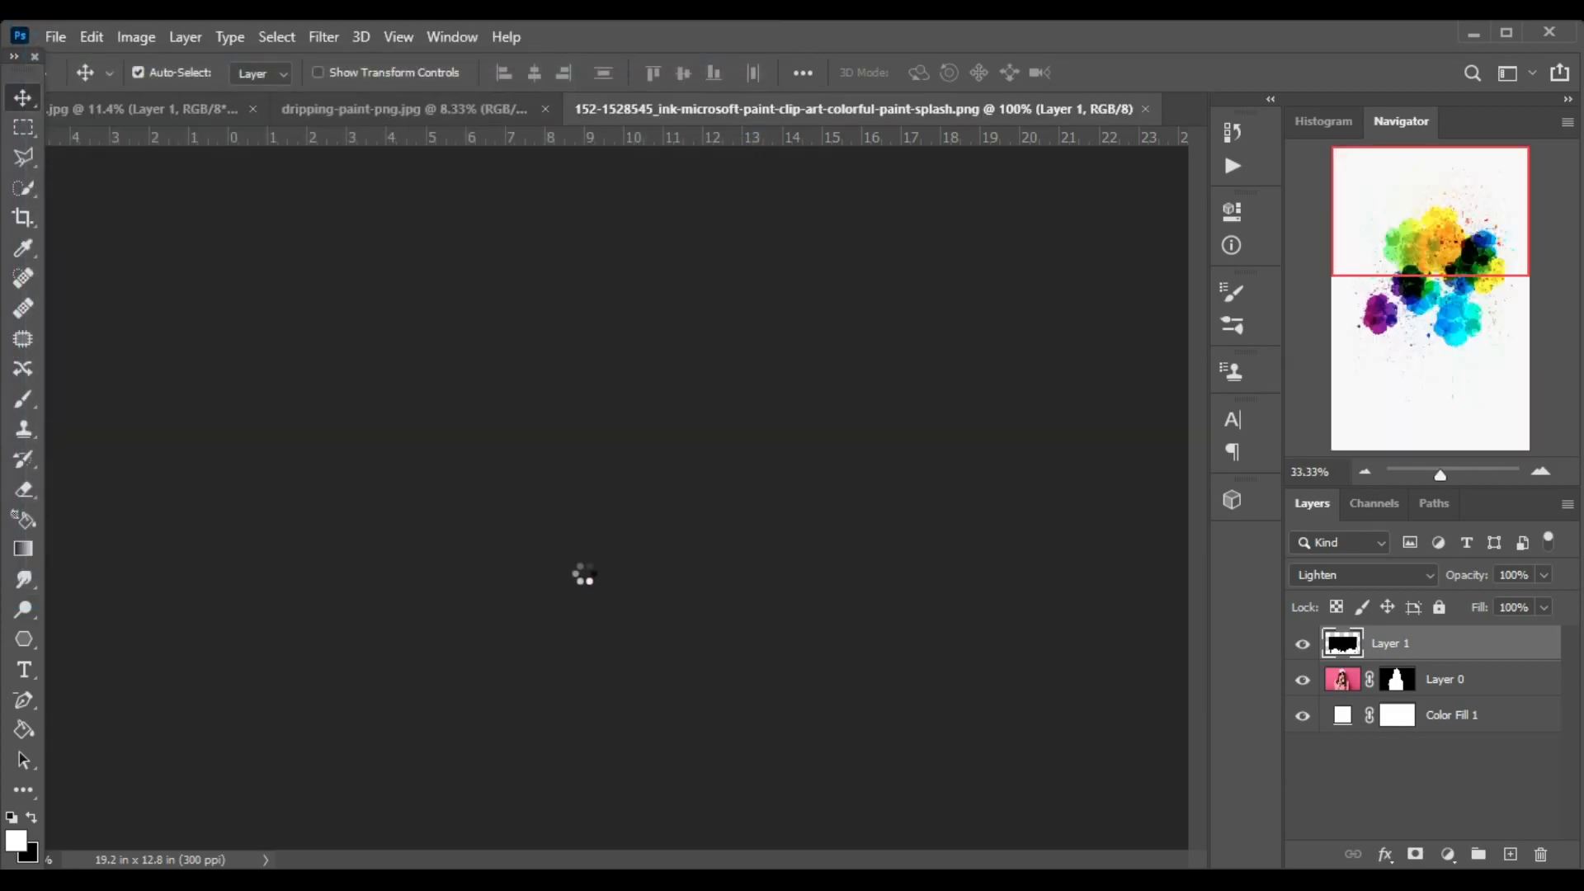
# Copy the paint splash into the portrait document with the Move tool, accepting the color profile conversion.
pyautogui.click(23, 94)
pyautogui.moveTo(597, 483); pyautogui.dragTo(568, 426)
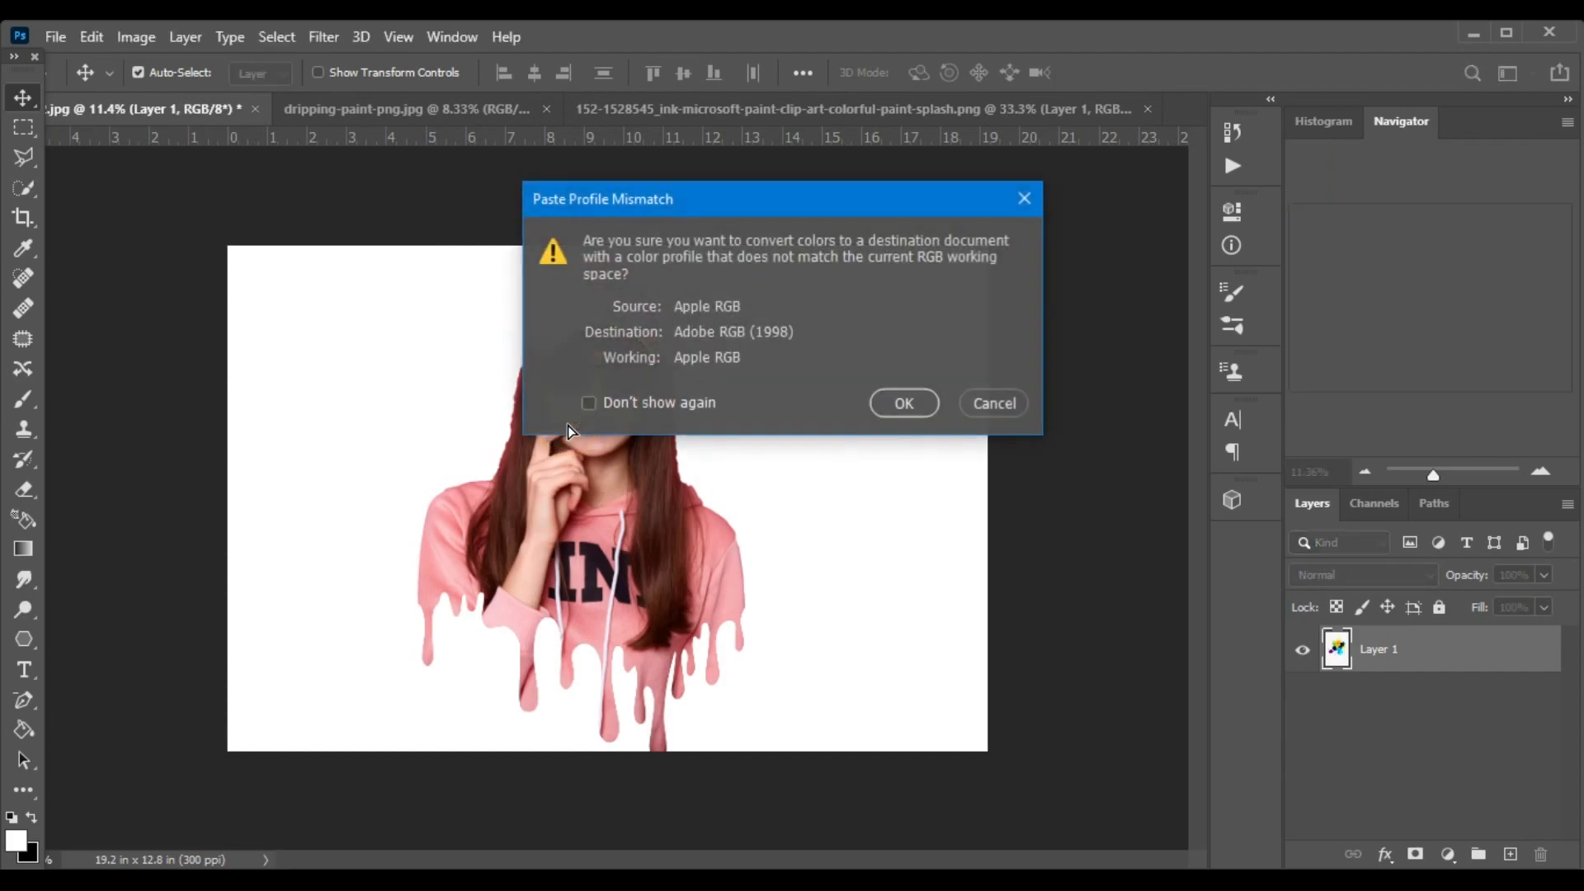
pyautogui.click(920, 407)
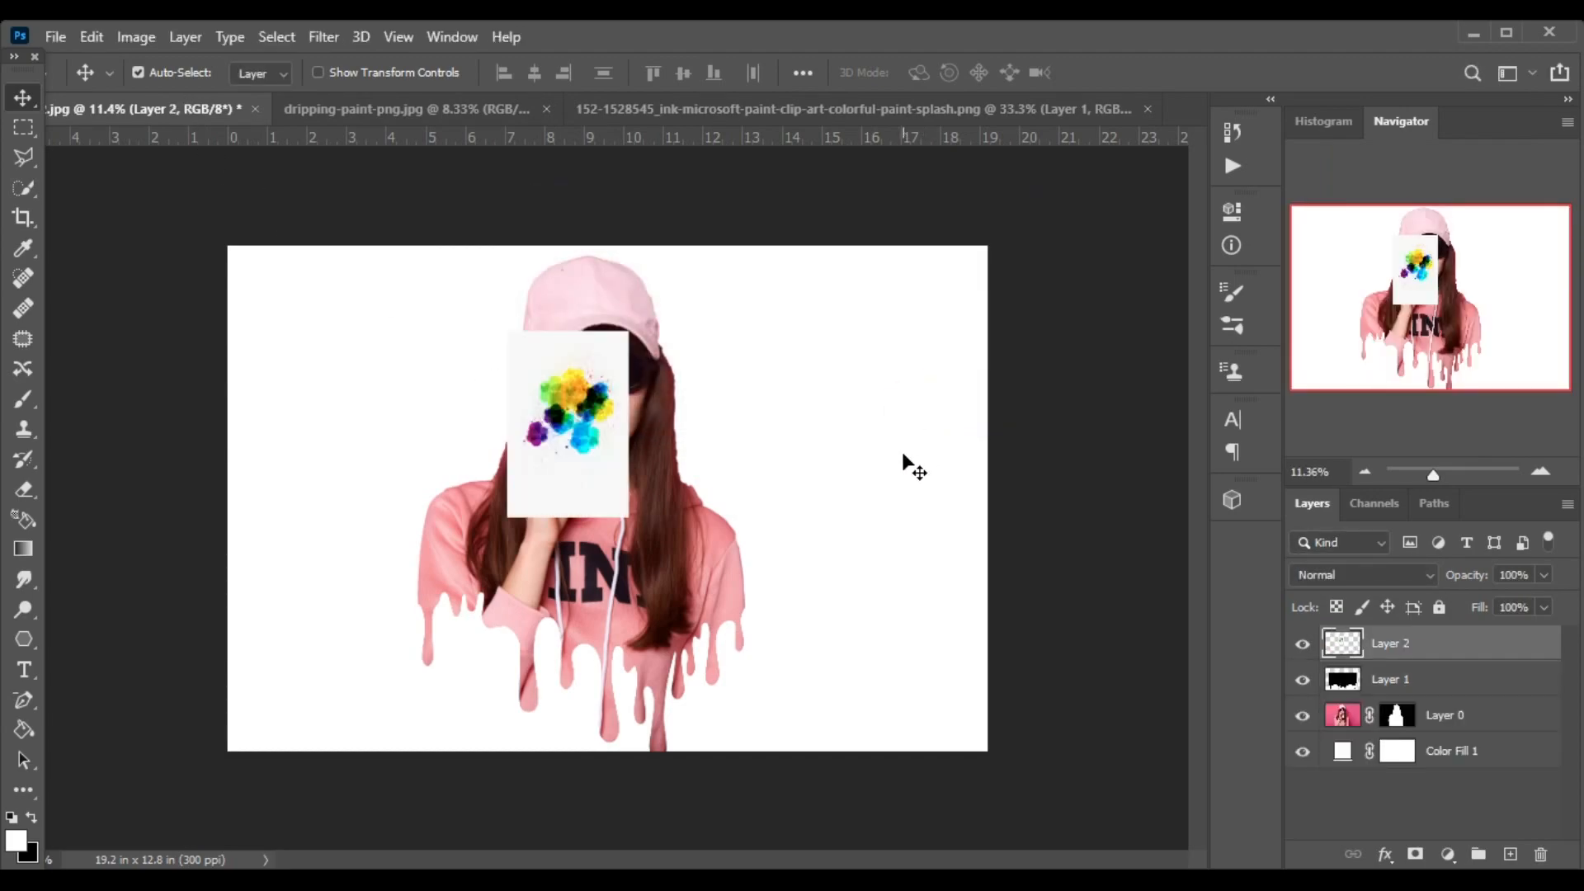
# Enlarge the paint splash across most of the canvas, to about 543% width and 331% height.
pyautogui.hotkey('ctrl', 't')
pyautogui.moveTo(507, 517); pyautogui.dragTo(242, 751)
pyautogui.moveTo(627, 331); pyautogui.dragTo(901, 226)
pyautogui.moveTo(571, 750); pyautogui.dragTo(573, 838)
pyautogui.press('Return')
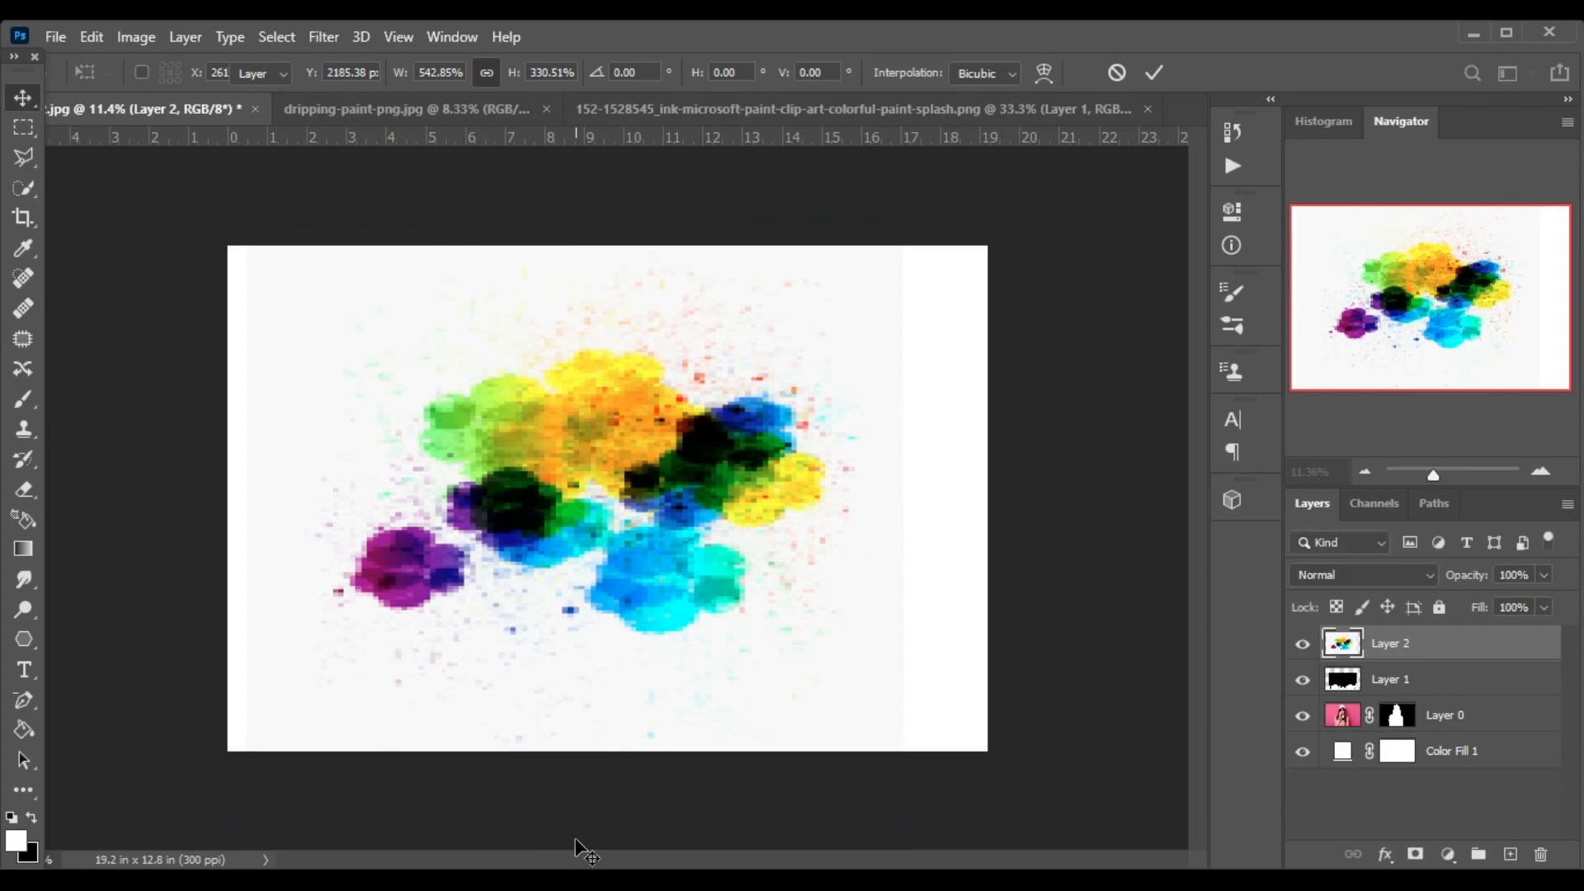
# Place the paint splash layer between the woman's layer and the white fill layer.
pyautogui.moveTo(1448, 645); pyautogui.dragTo(1460, 701)
pyautogui.moveTo(1449, 684); pyautogui.dragTo(1449, 739)
pyautogui.click(1446, 748)
pyautogui.hotkey('ctrl', 't')
pyautogui.click(761, 358)
pyautogui.click(760, 359)
pyautogui.click(1431, 715)
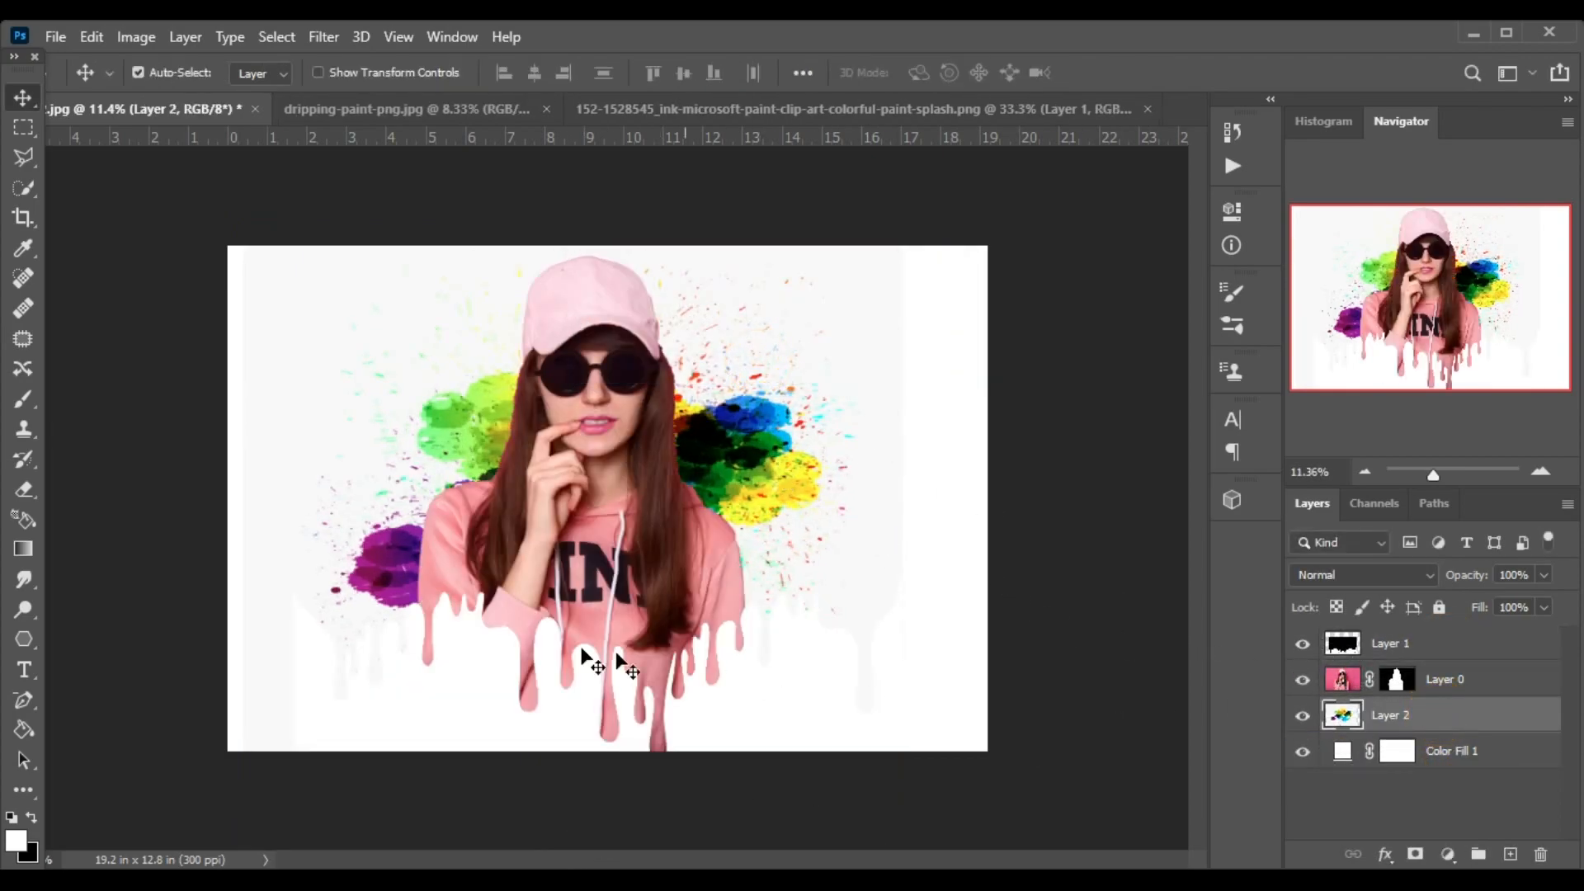
# Reposition and enlarge the paint splash behind the woman so it covers the full canvas width.
pyautogui.hotkey('ctrl', 't')
pyautogui.moveTo(572, 225)
pyautogui.mouseDown()
pyautogui.moveTo(578, 142)
pyautogui.moveTo(580, 235)
pyautogui.mouseUp()
pyautogui.moveTo(896, 534); pyautogui.dragTo(917, 509)
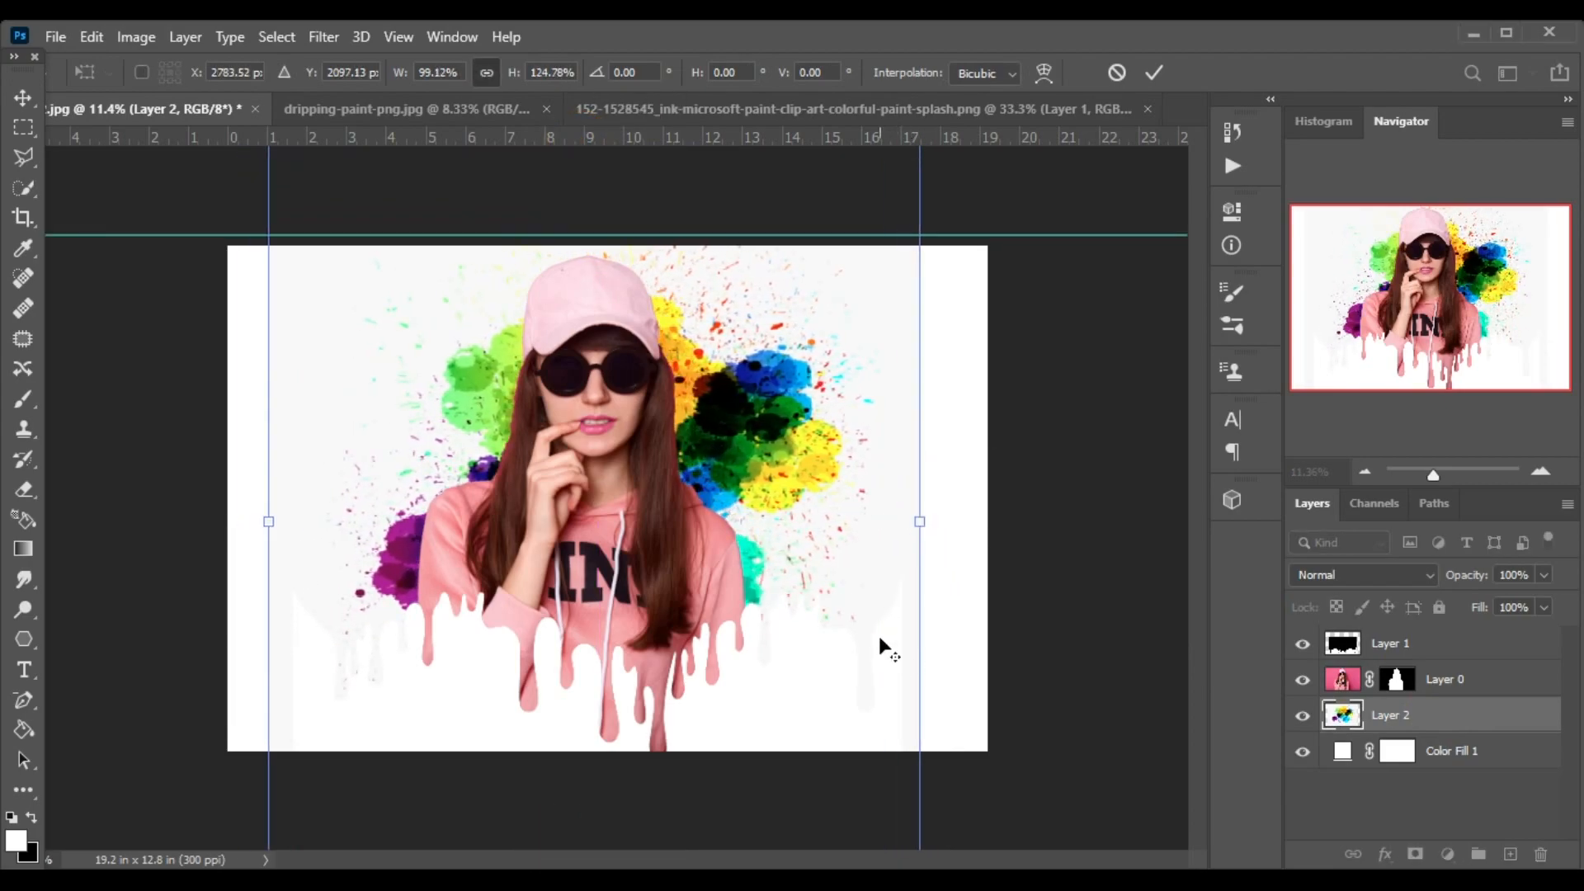
pyautogui.hotkey('ctrl', '-')
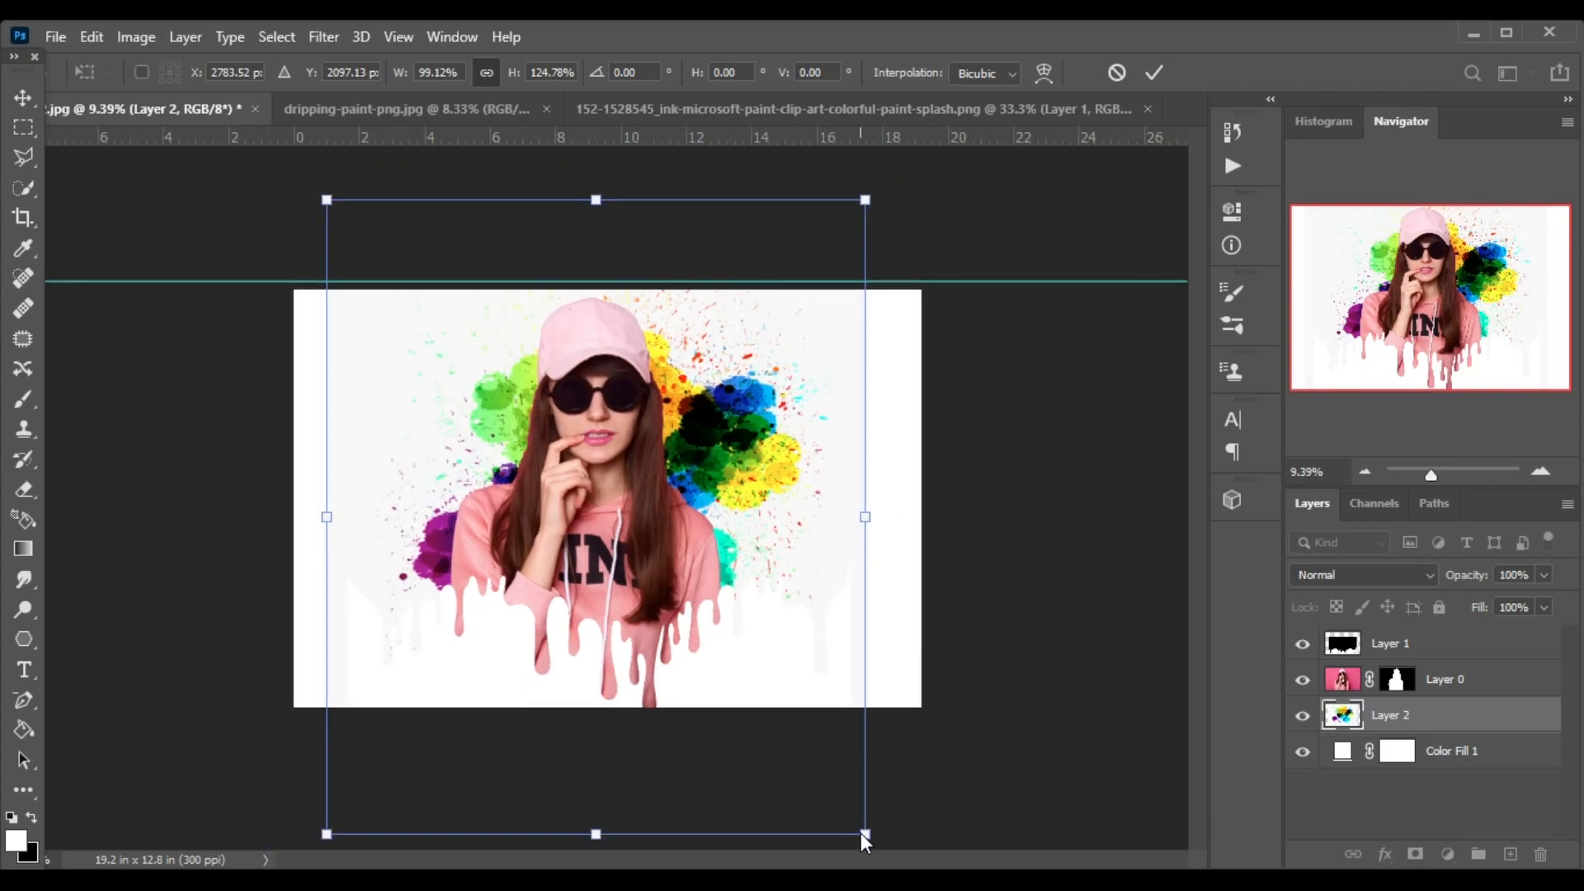
pyautogui.moveTo(865, 201); pyautogui.dragTo(914, 147)
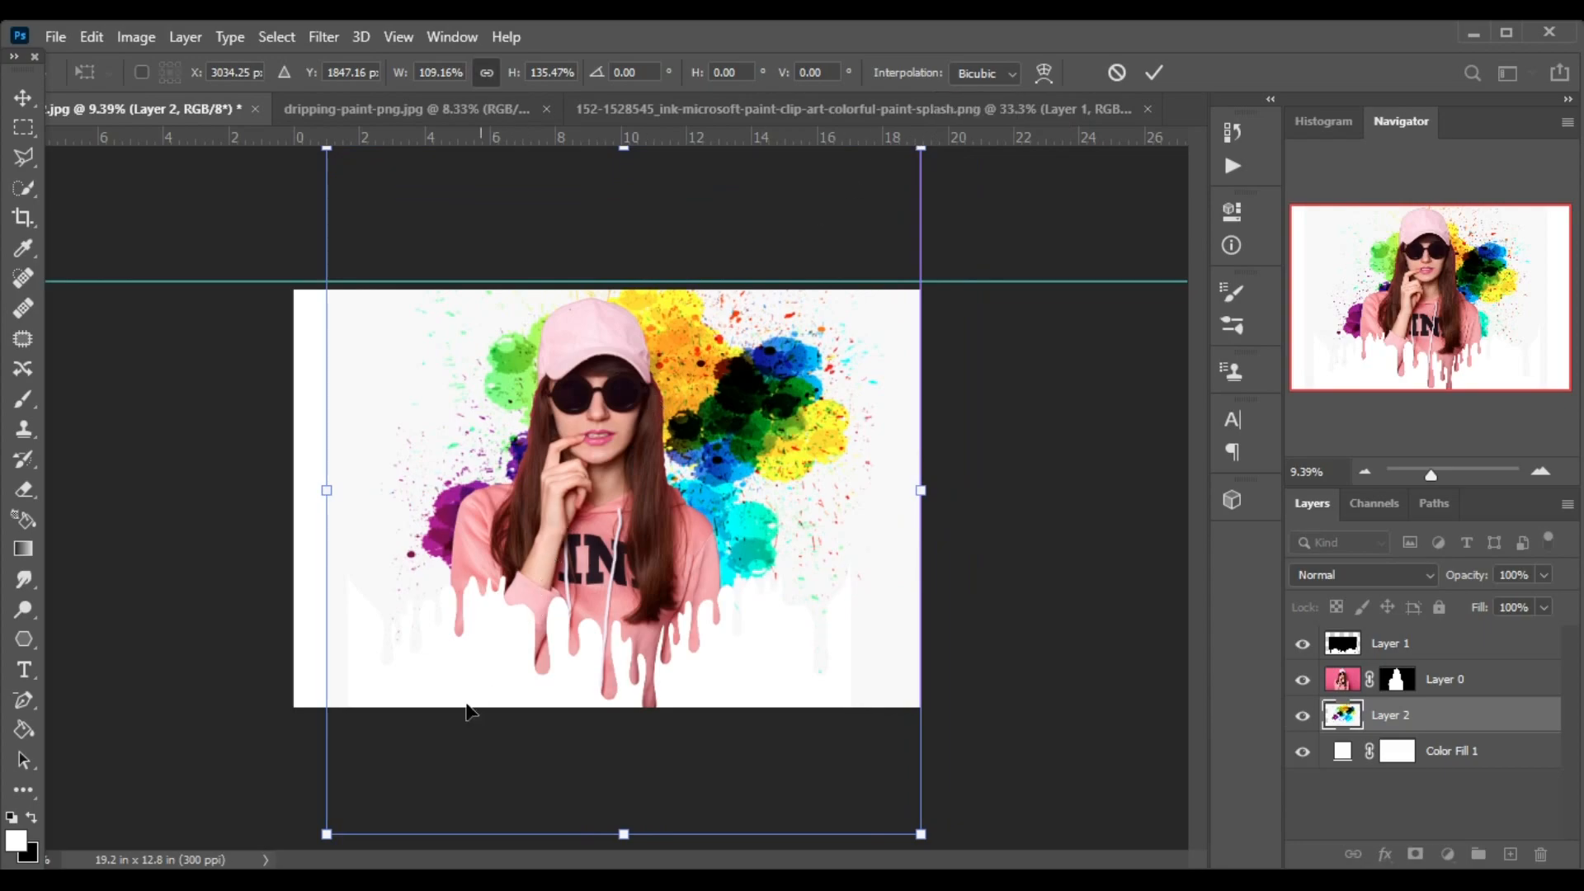
pyautogui.moveTo(327, 834); pyautogui.dragTo(273, 881)
pyautogui.moveTo(271, 517); pyautogui.dragTo(259, 517)
pyautogui.press('Return')
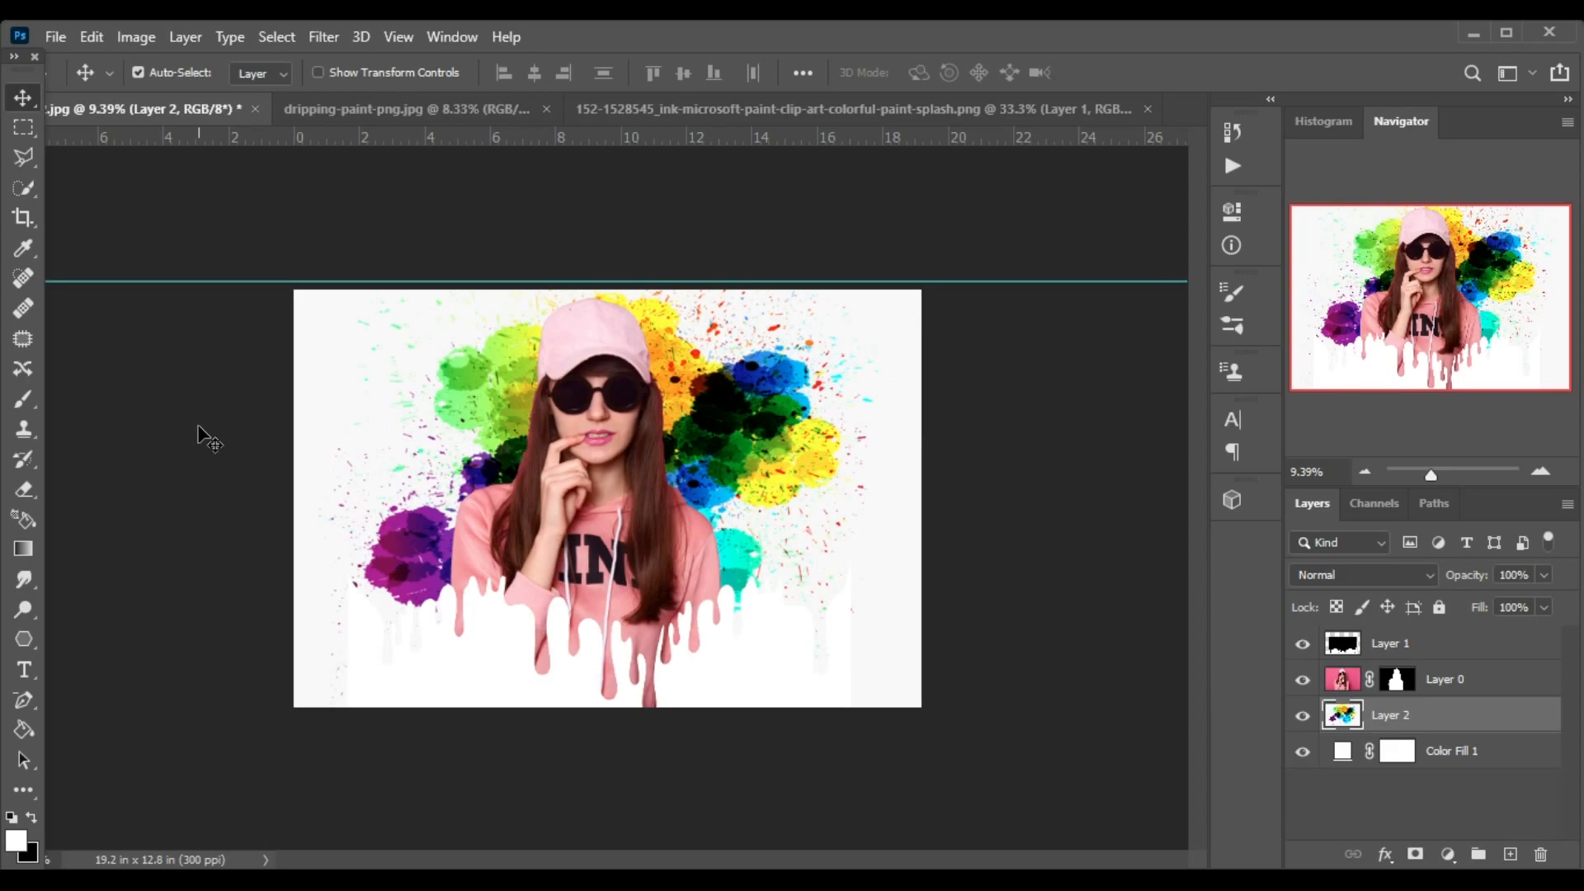
pyautogui.scroll(4, 595, 493)
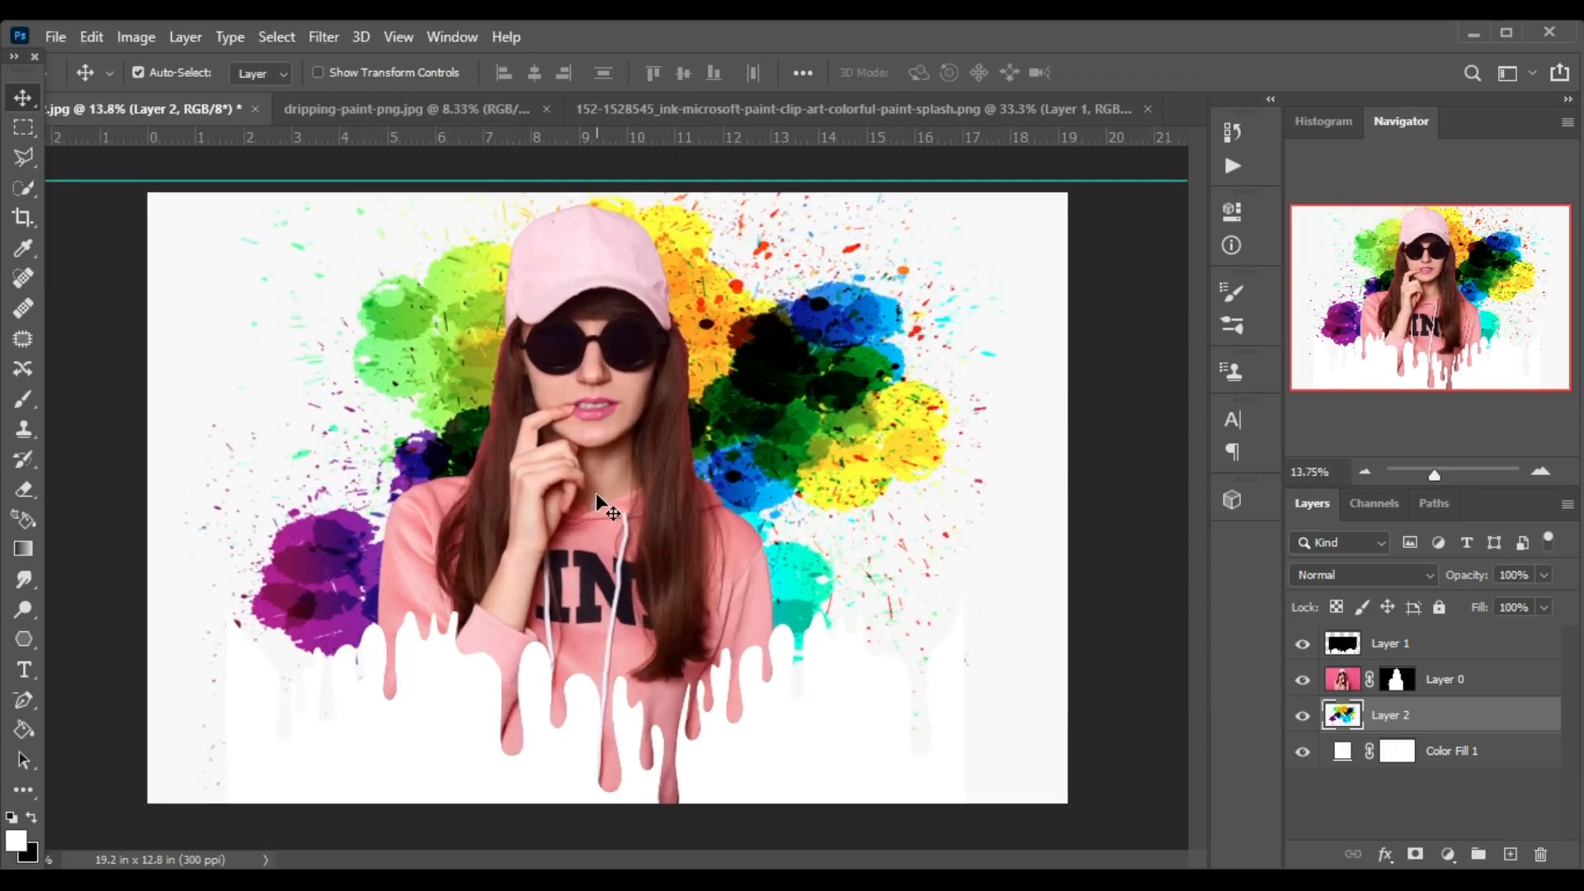
# Add a white outside stroke to the woman's layer, 38 px in size at 79% opacity.
pyautogui.click(1484, 673)
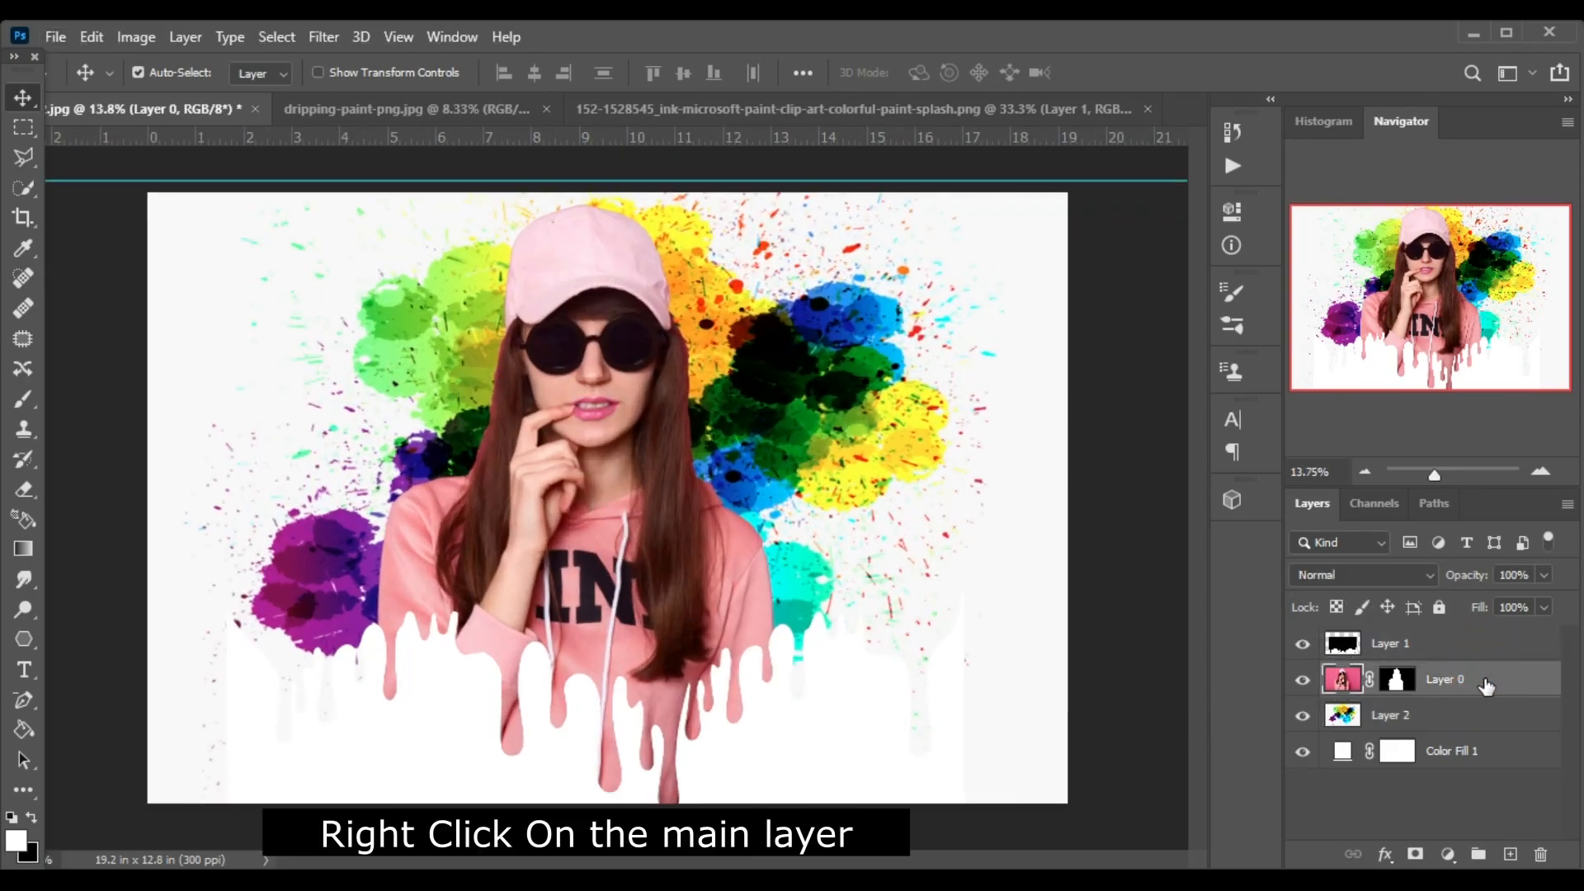
pyautogui.rightClick(1485, 686)
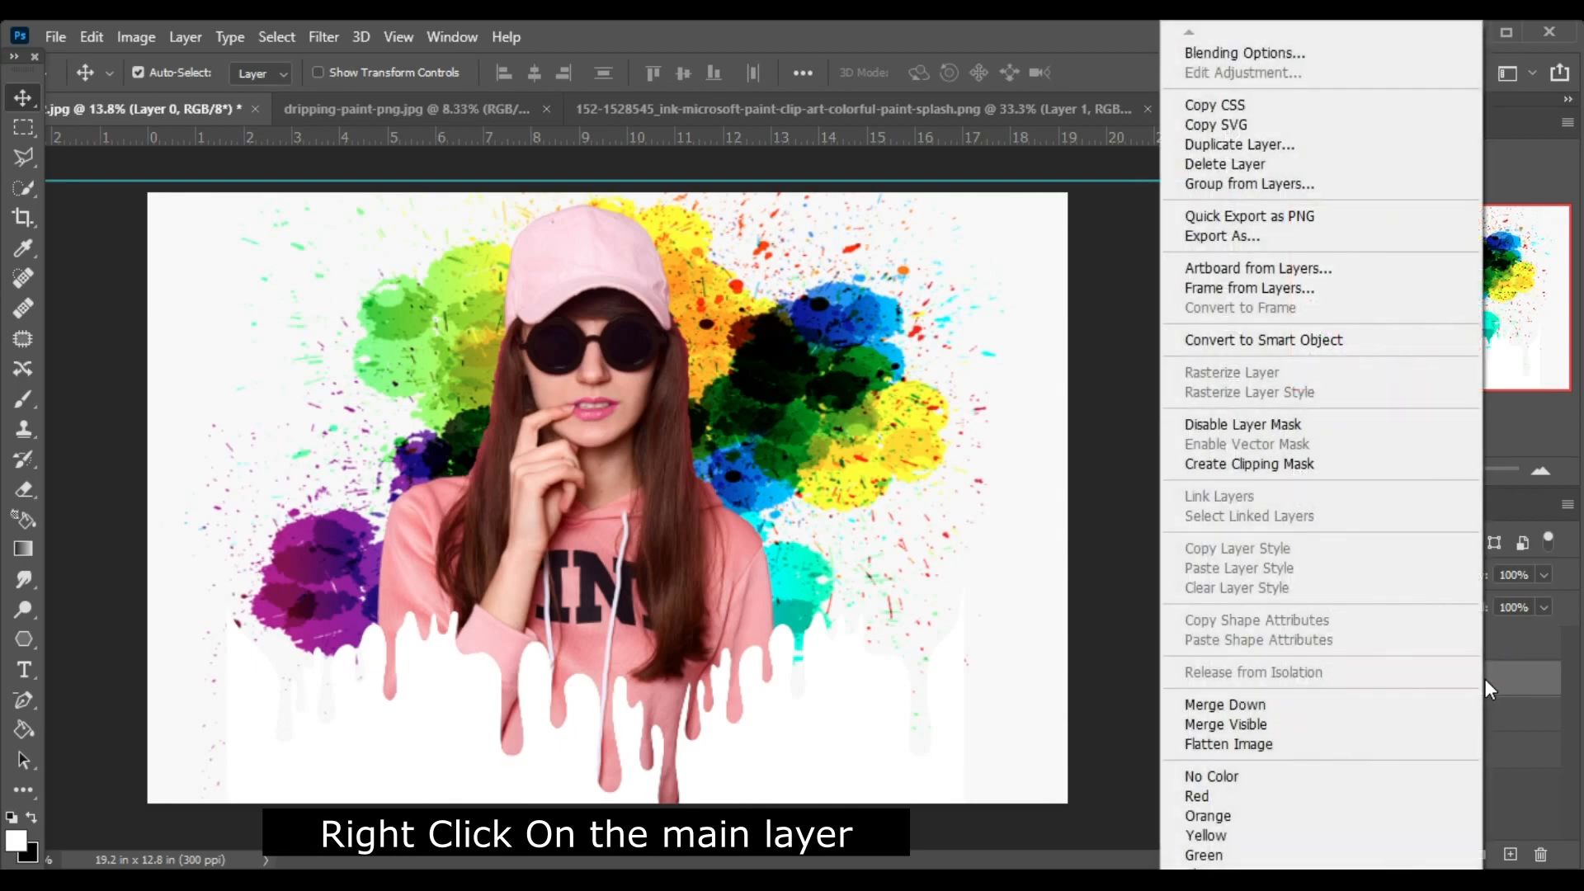
pyautogui.click(1277, 53)
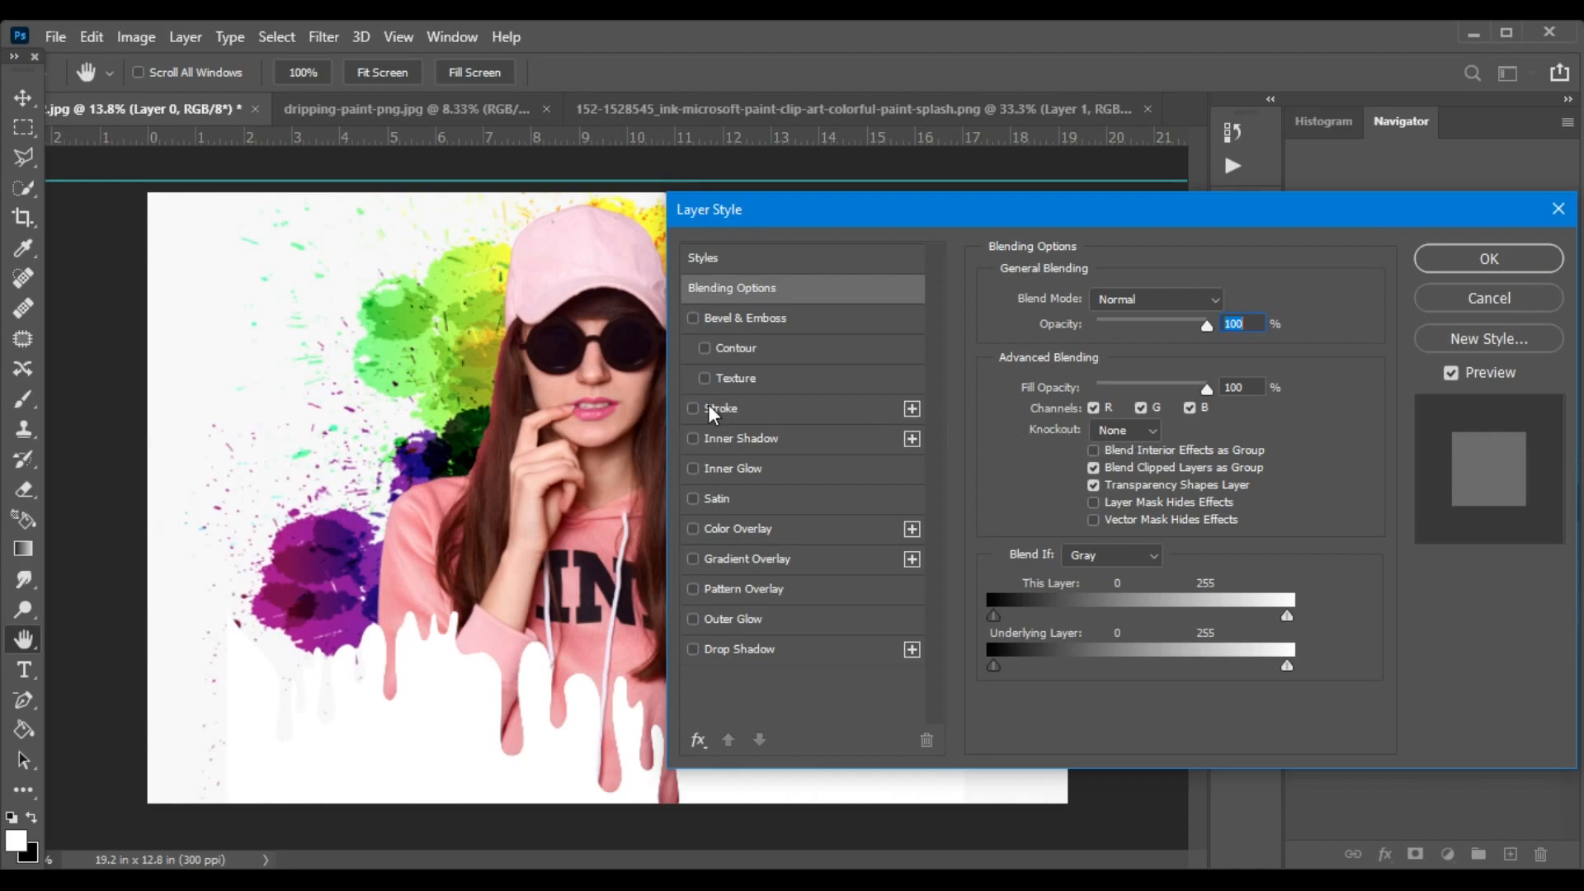
pyautogui.click(706, 404)
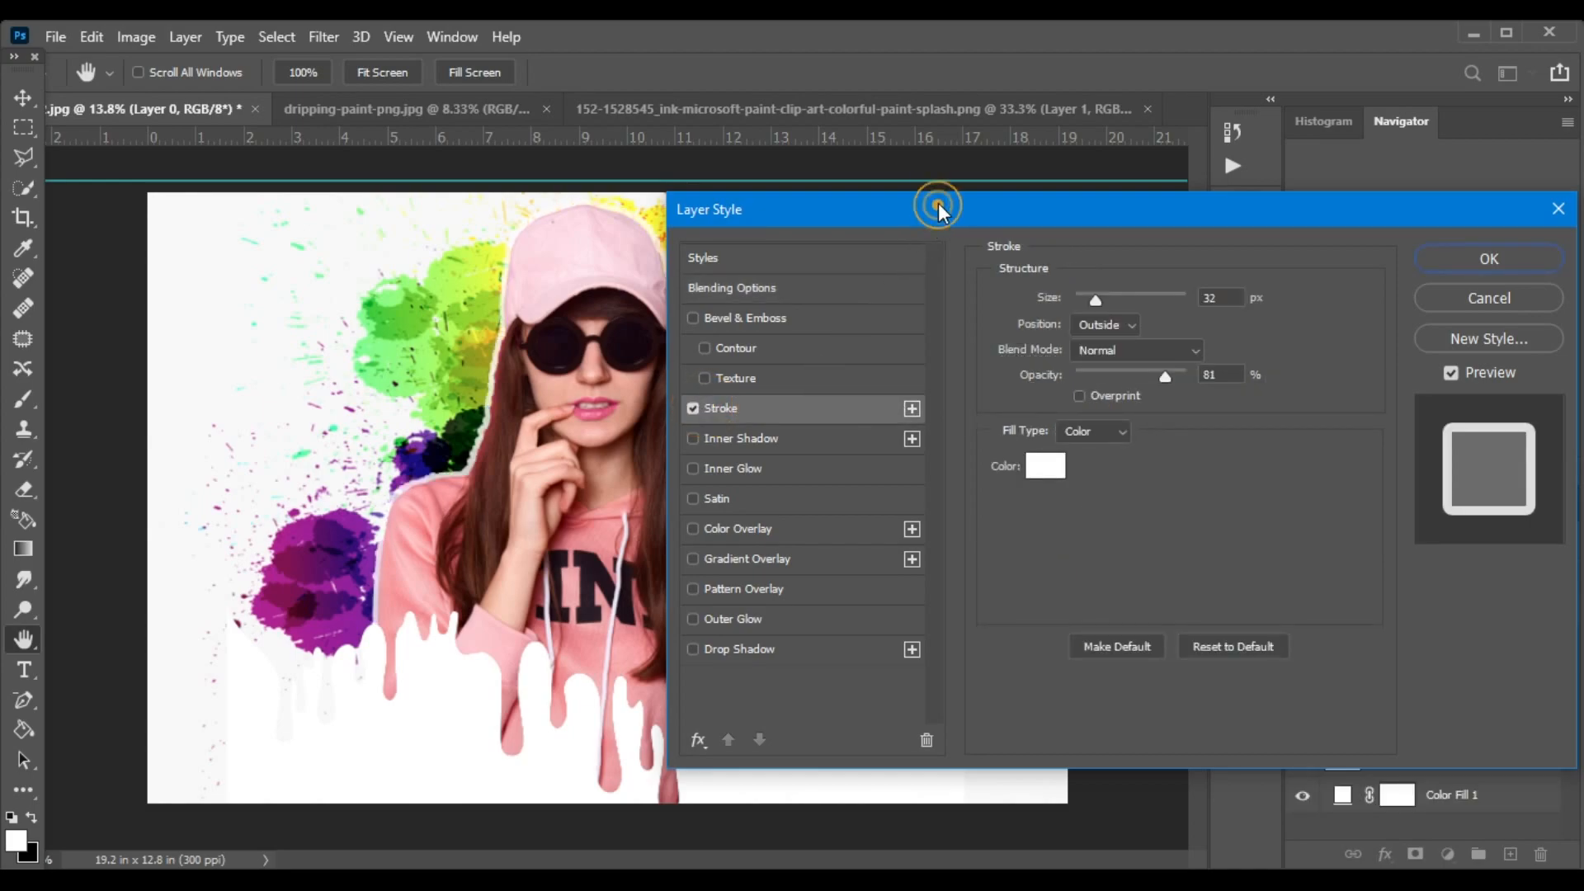
pyautogui.moveTo(937, 211); pyautogui.dragTo(1066, 217)
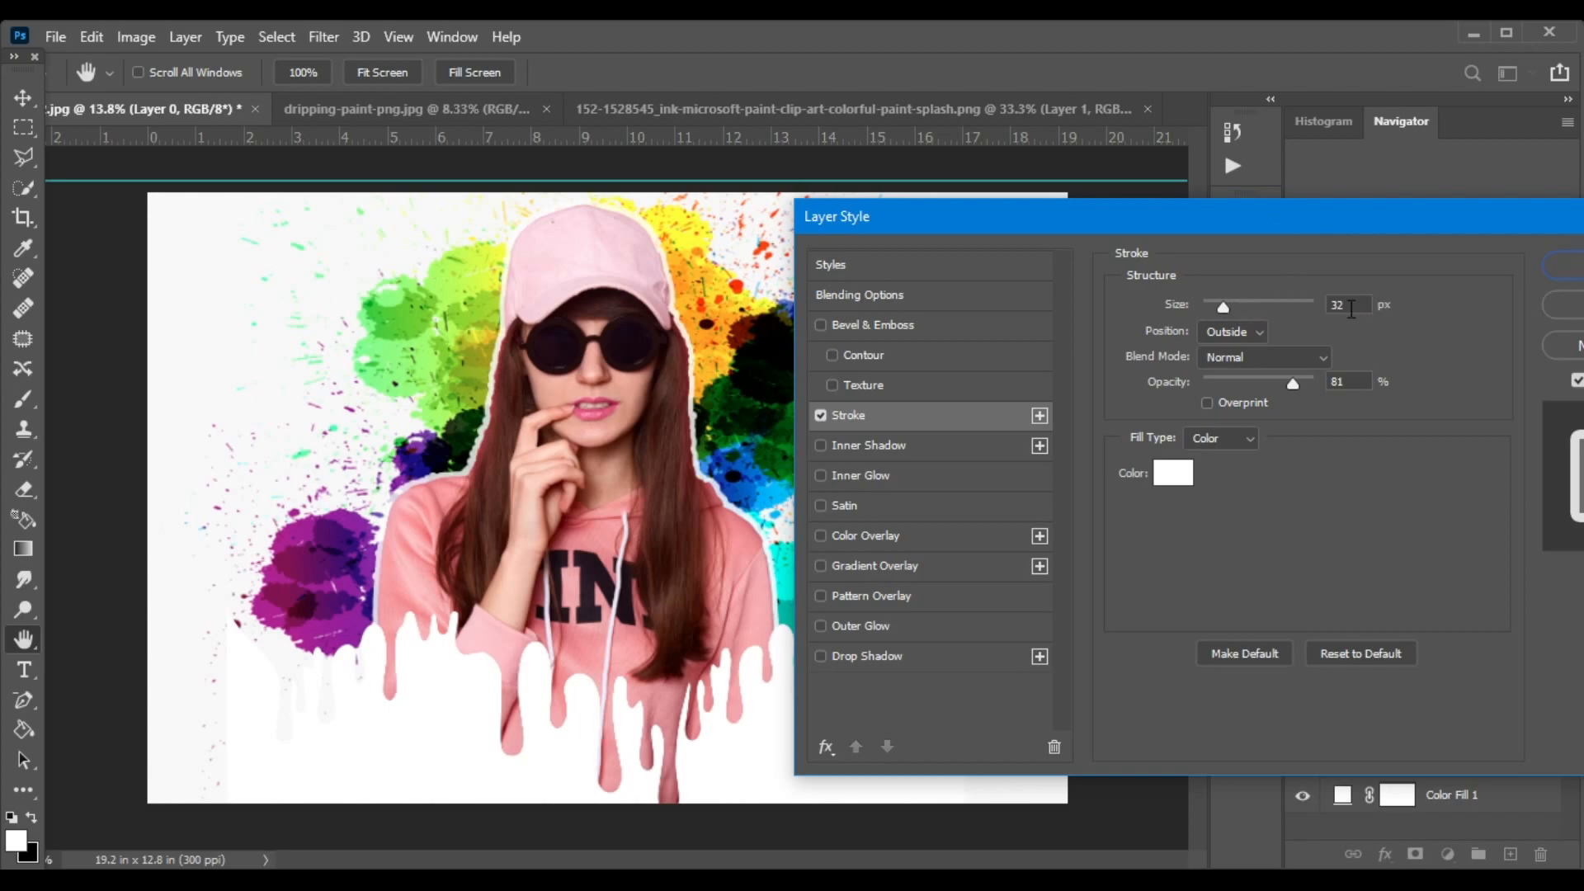
pyautogui.moveTo(1226, 309); pyautogui.dragTo(1222, 301)
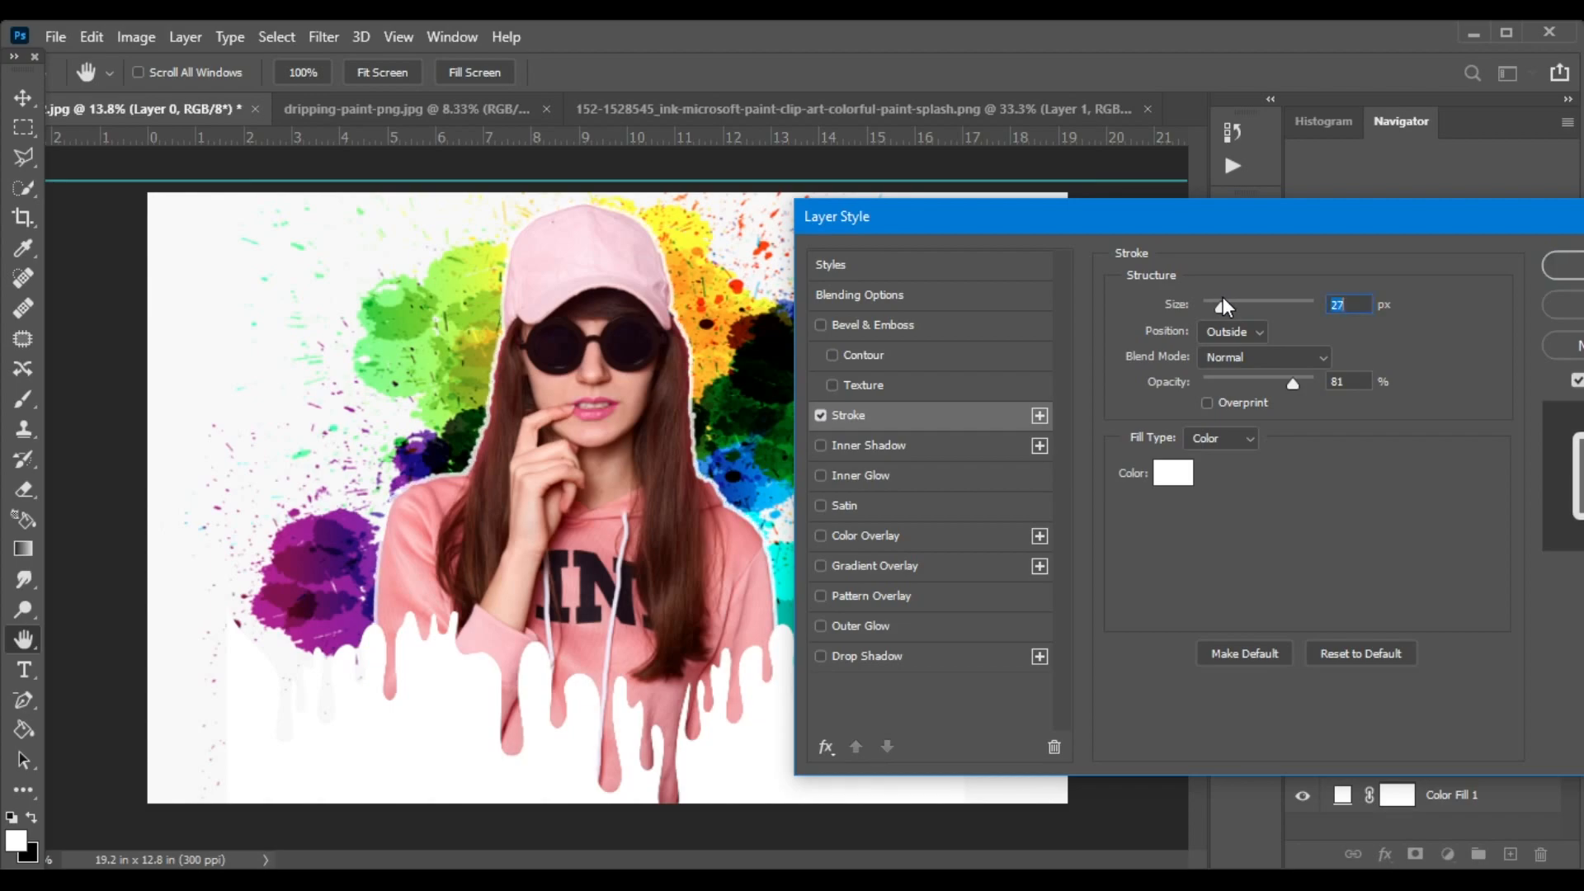
pyautogui.moveTo(1290, 381)
pyautogui.mouseDown()
pyautogui.moveTo(1255, 378)
pyautogui.moveTo(1292, 379)
pyautogui.mouseUp()
pyautogui.moveTo(1220, 306); pyautogui.dragTo(1227, 311)
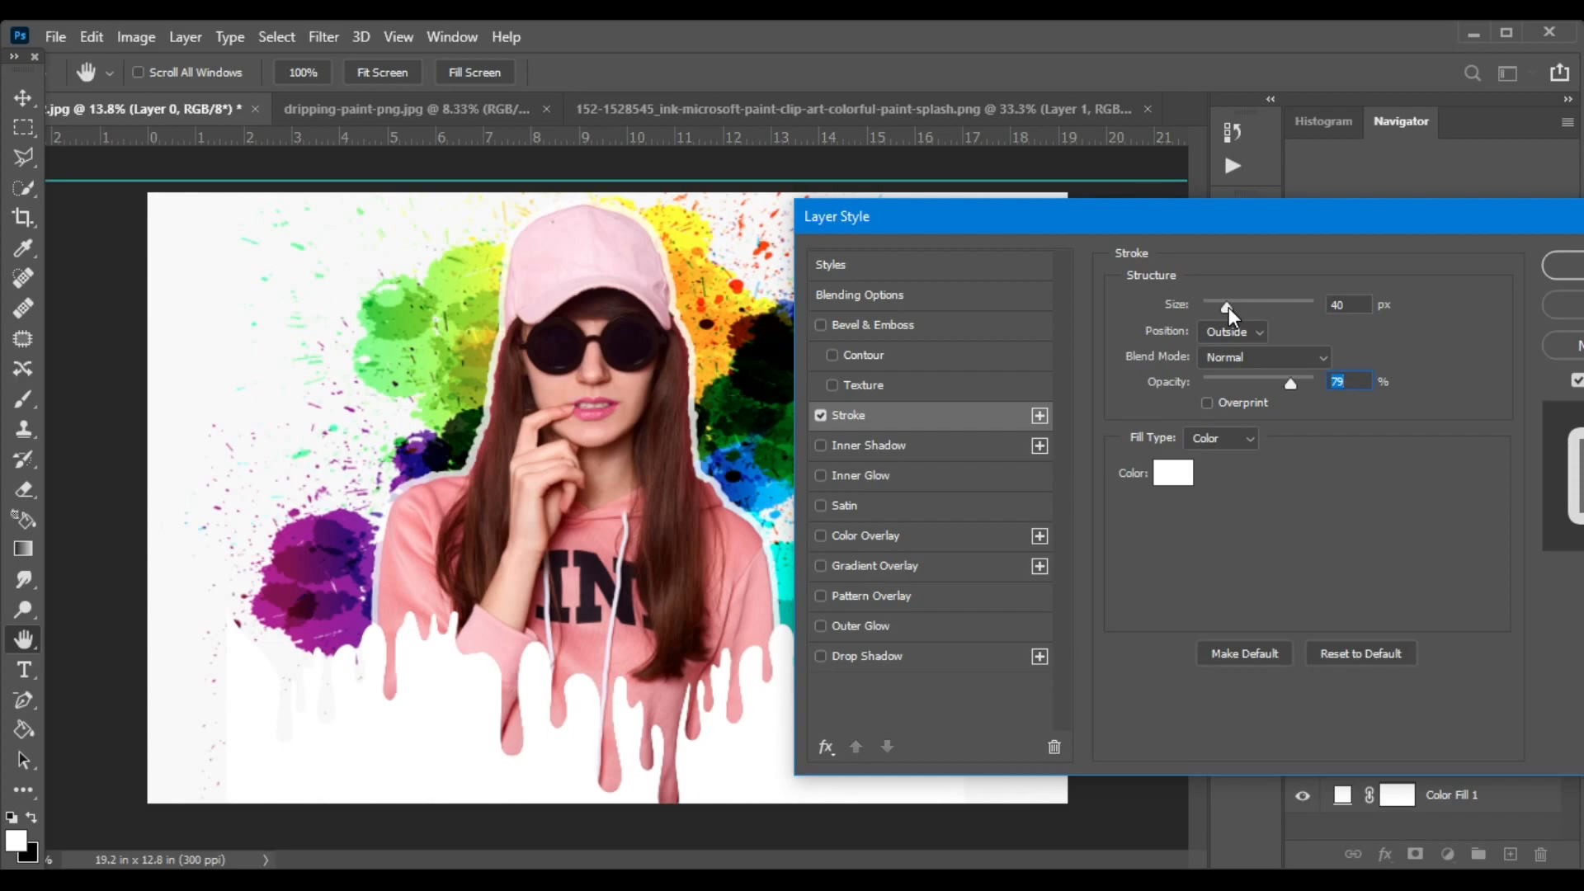
pyautogui.click(1227, 308)
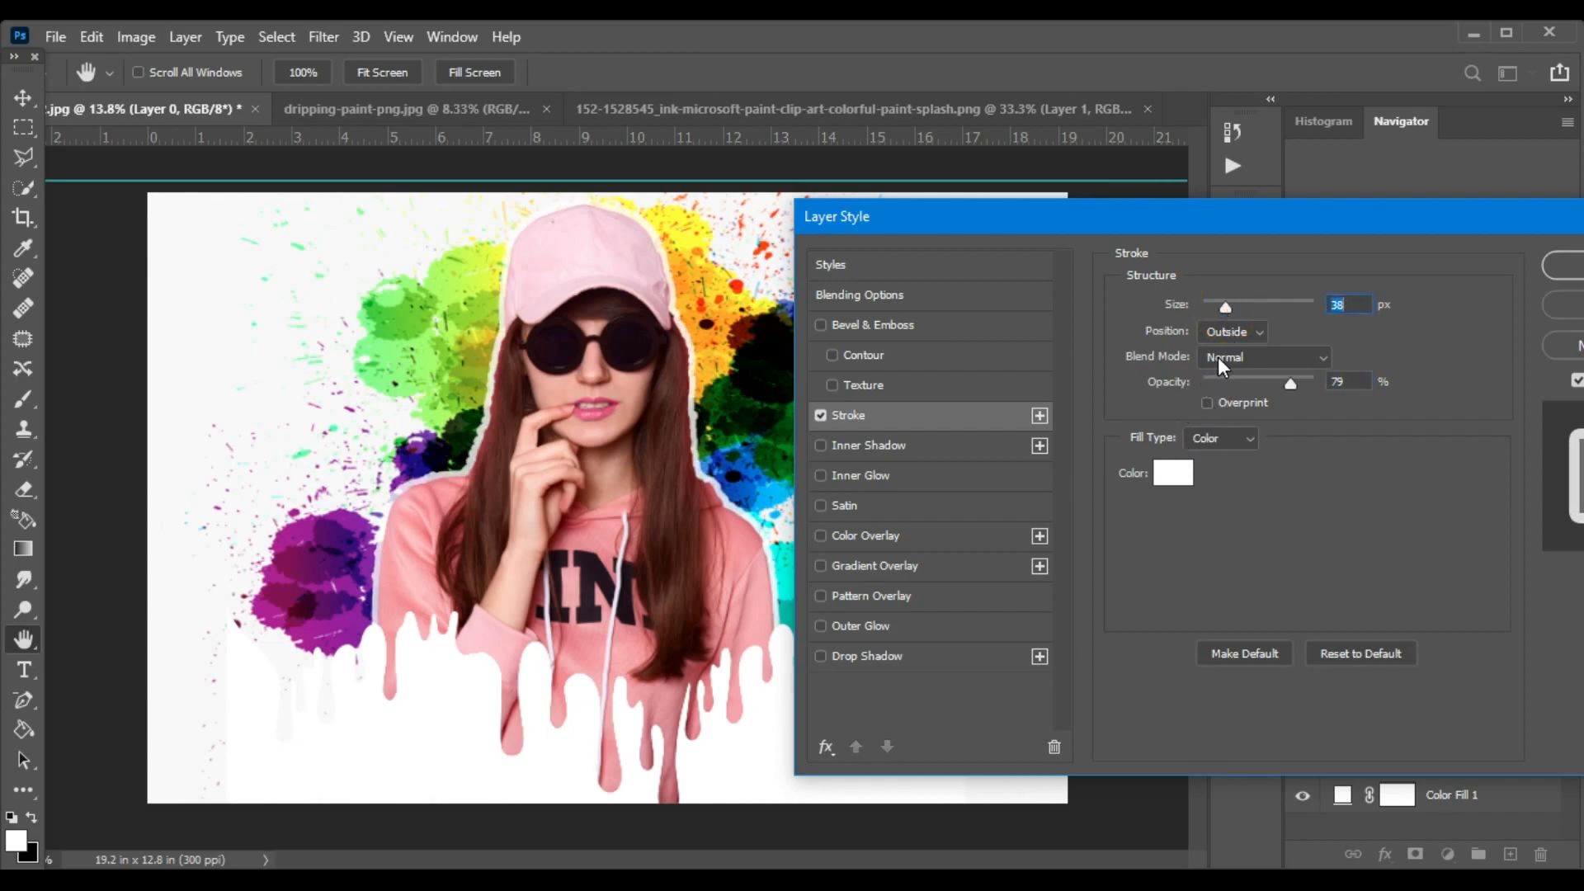
# Add a drop shadow to the woman's layer with 65% opacity, 124 px distance, 13% spread and 76 px size, and apply the layer style.
pyautogui.click(841, 655)
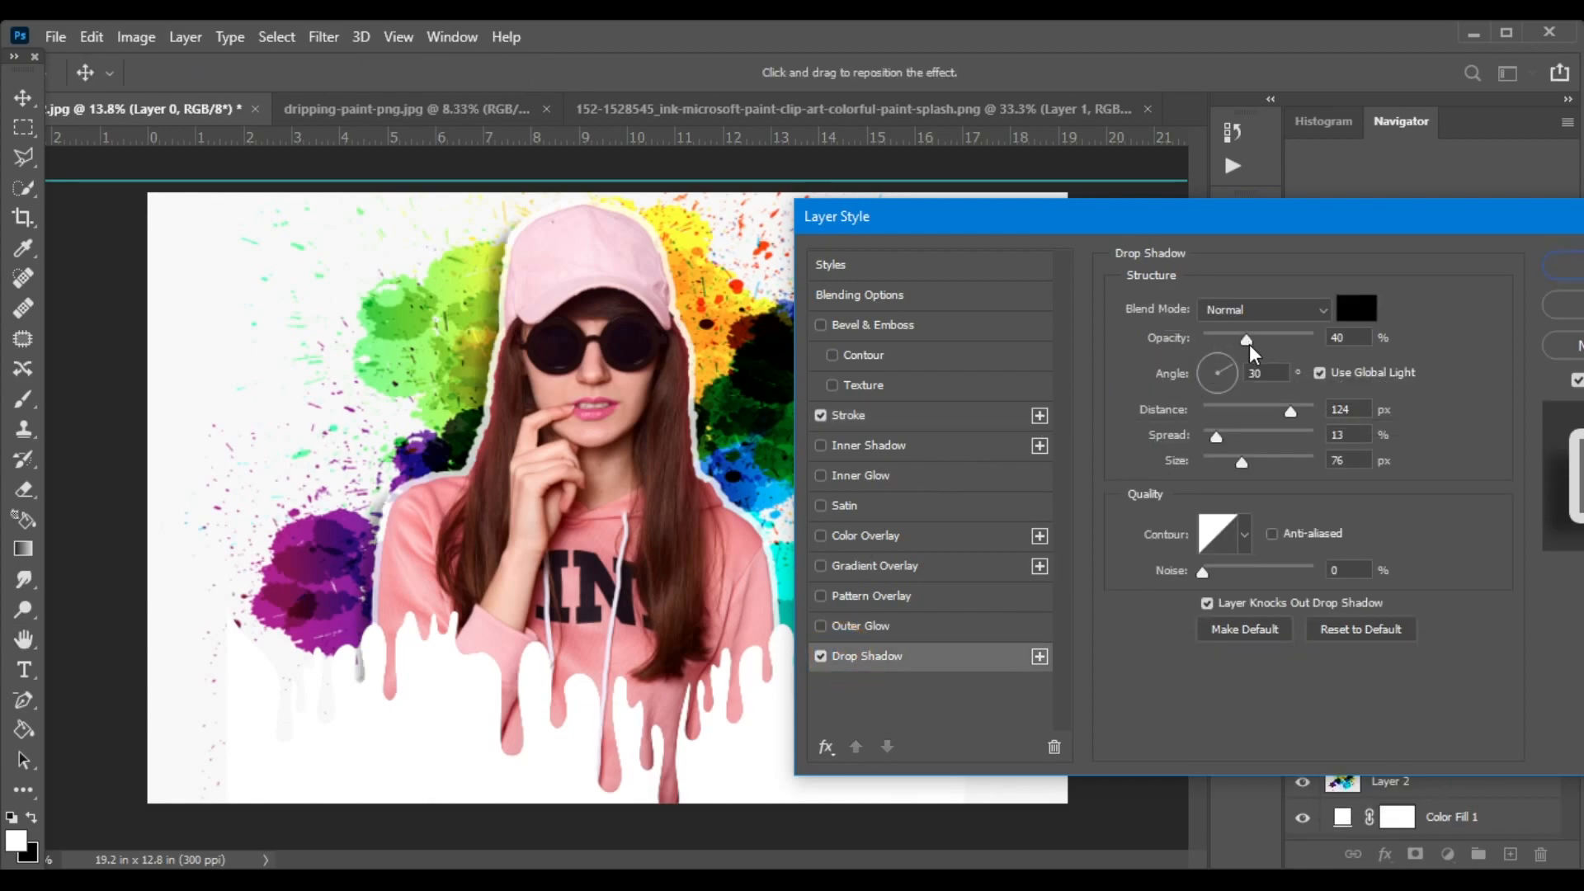
pyautogui.moveTo(1249, 342); pyautogui.dragTo(1275, 344)
pyautogui.click(1275, 344)
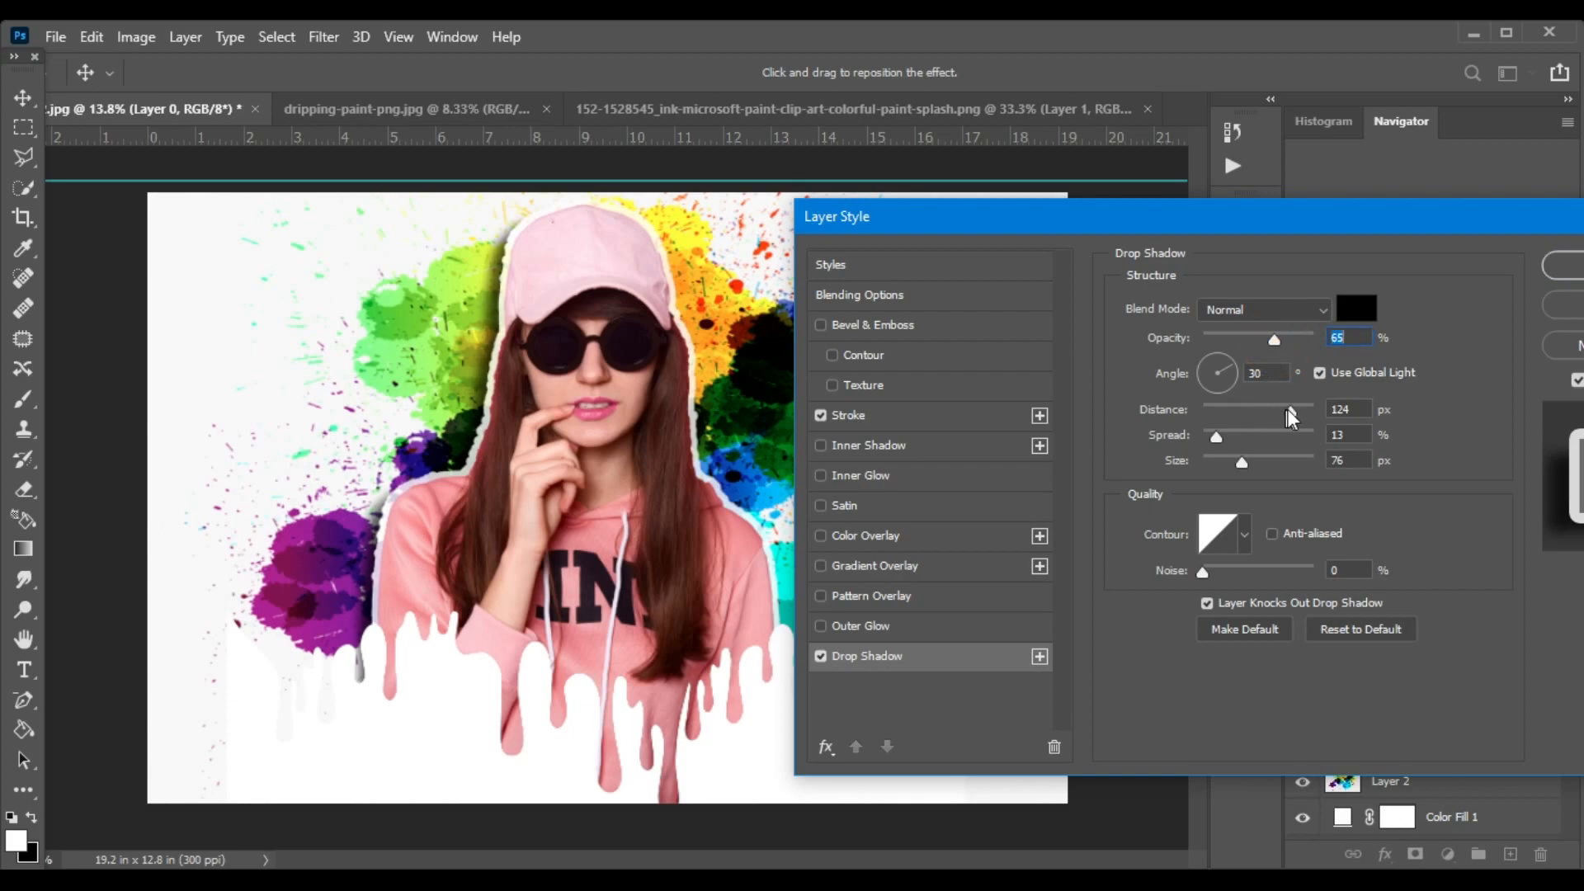
pyautogui.click(1338, 408)
pyautogui.click(1338, 437)
pyautogui.click(1337, 460)
pyautogui.moveTo(1308, 215); pyautogui.dragTo(1293, 204)
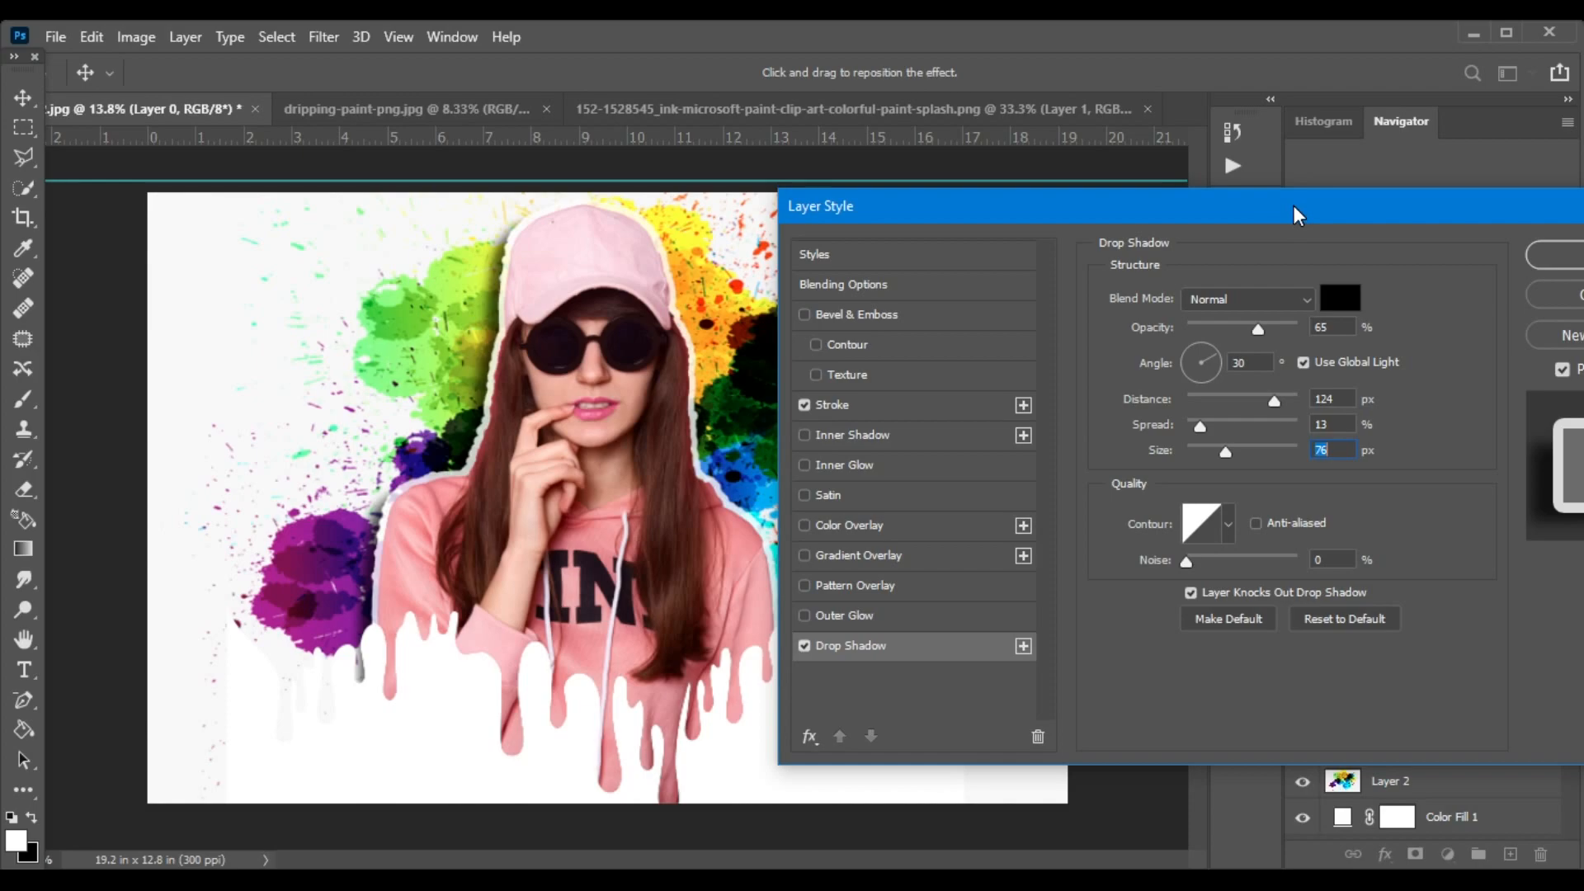
pyautogui.click(1294, 206)
pyautogui.moveTo(1286, 206); pyautogui.dragTo(1165, 191)
pyautogui.click(1432, 233)
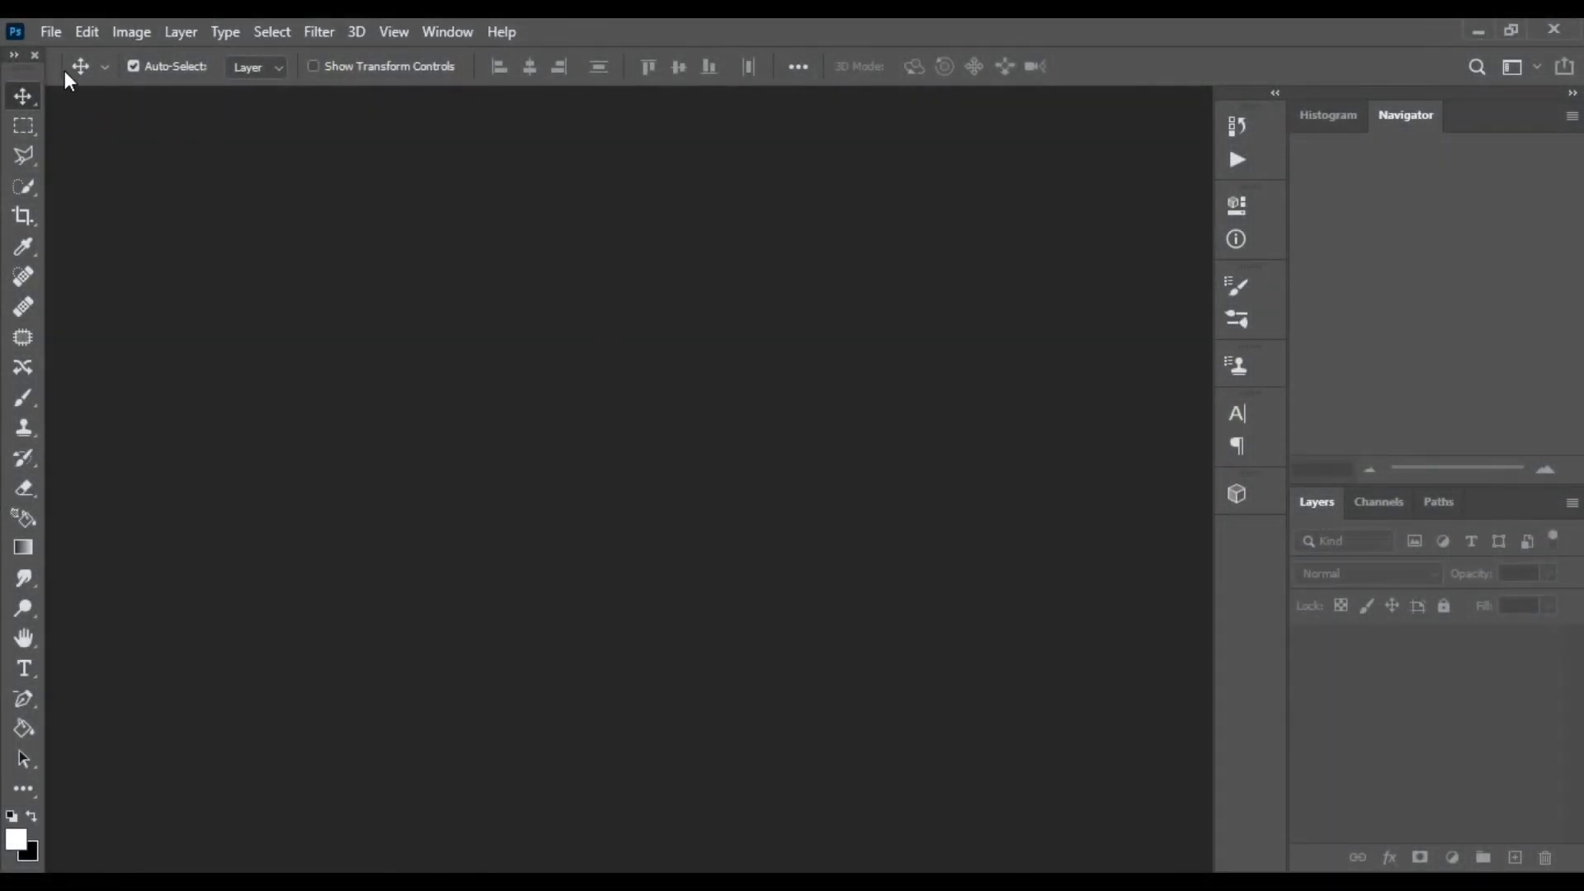
# Open the image 4914 of the man in a plaid shirt from the 1ST folder.
pyautogui.click(51, 31)
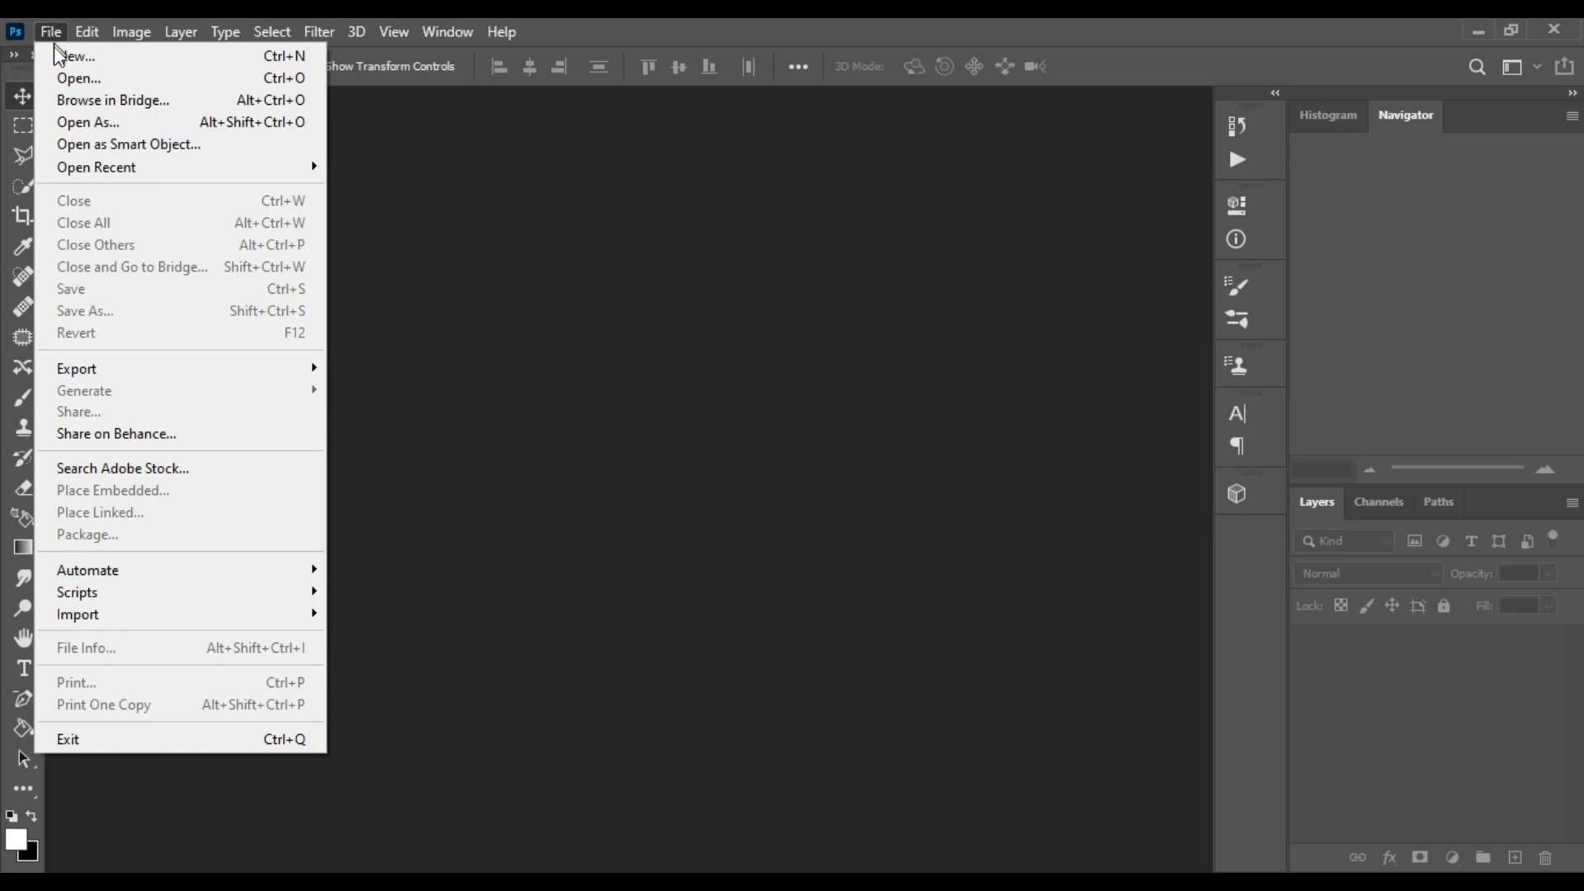
pyautogui.click(78, 78)
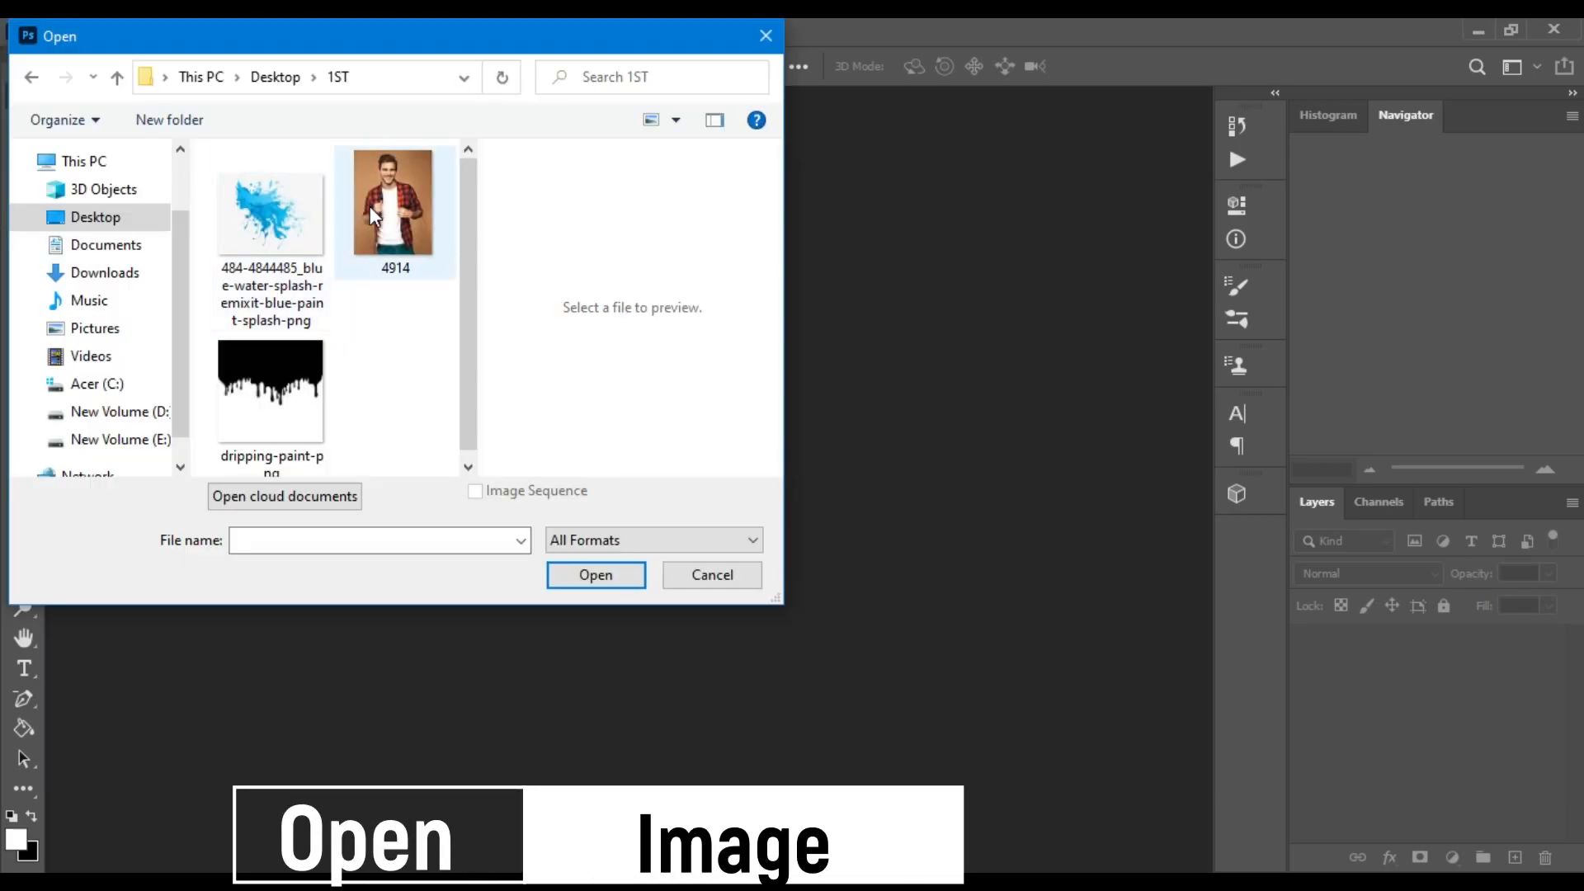
pyautogui.click(369, 208)
pyautogui.click(604, 582)
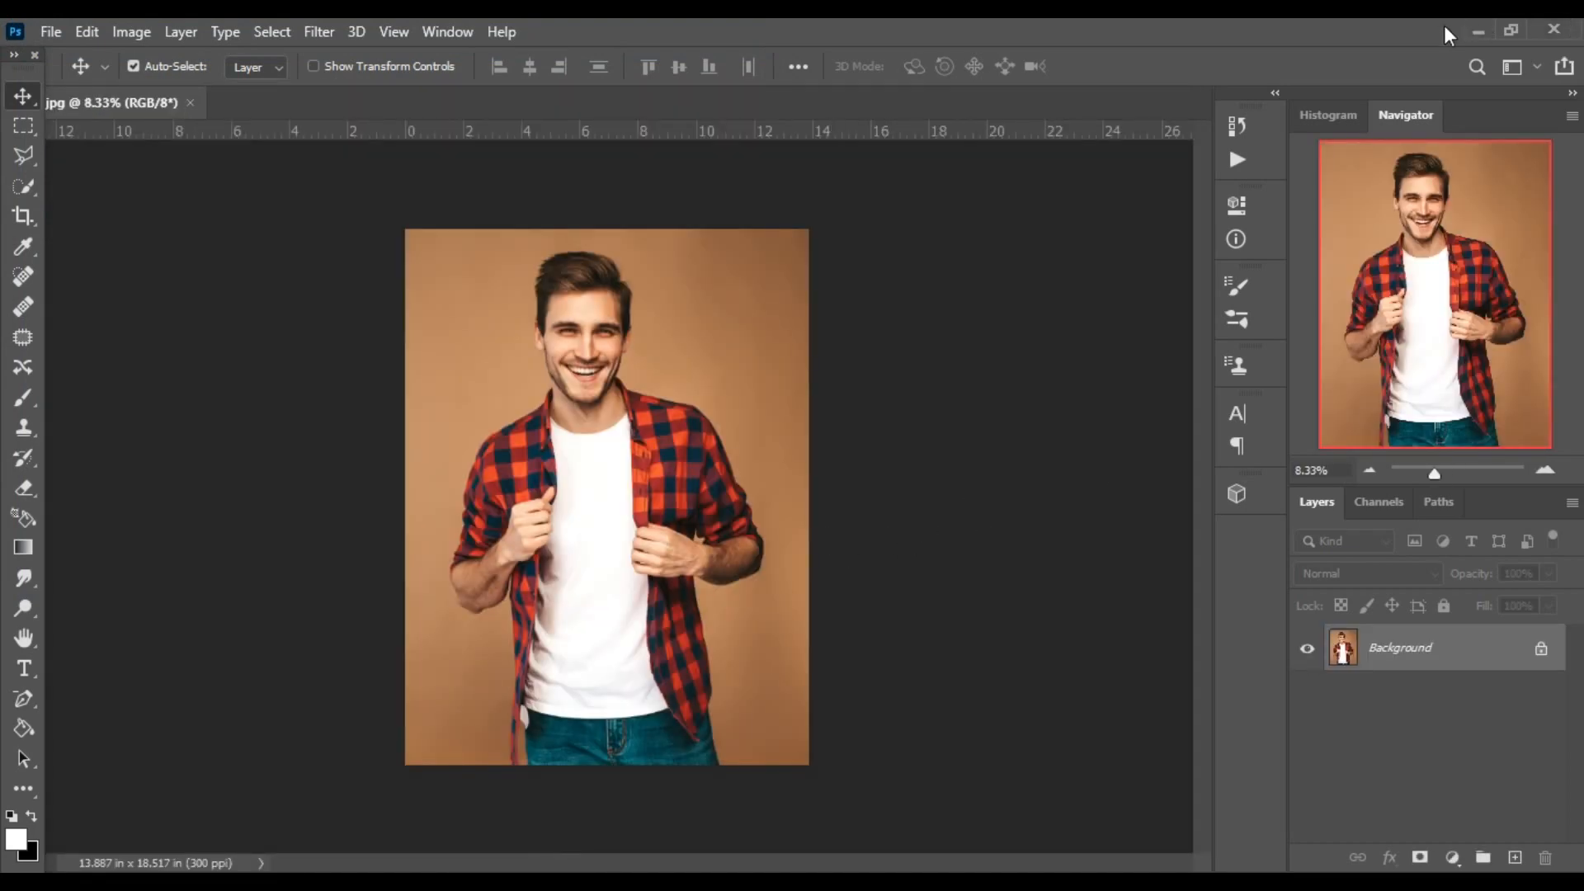
# Select the man's head, neck and upper T-shirt with the Quick Selection tool.
pyautogui.click(23, 186)
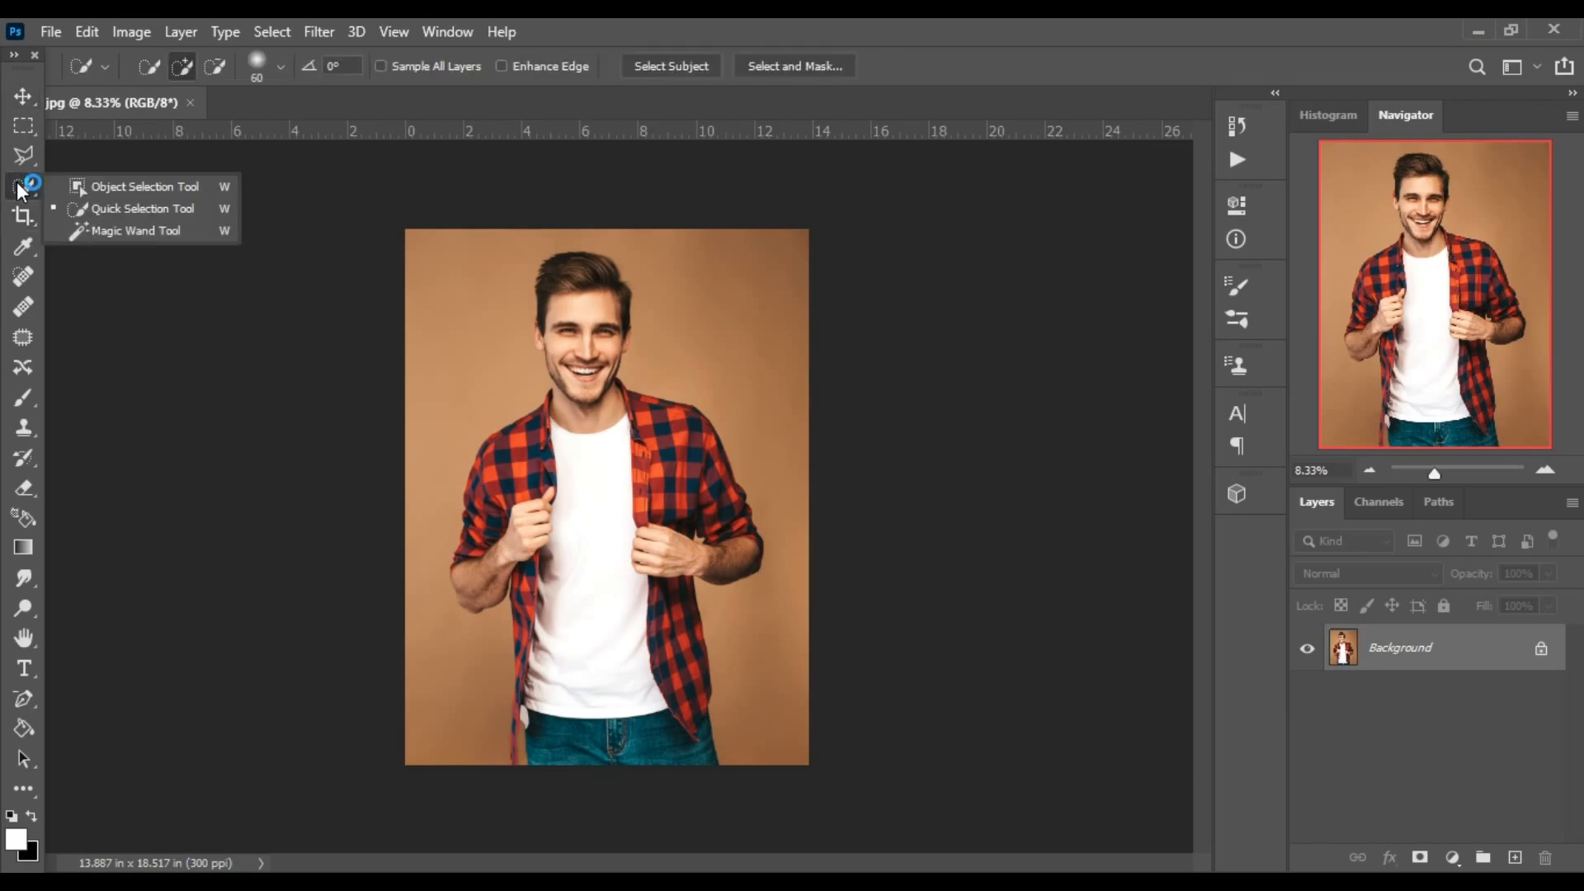
pyautogui.click(72, 201)
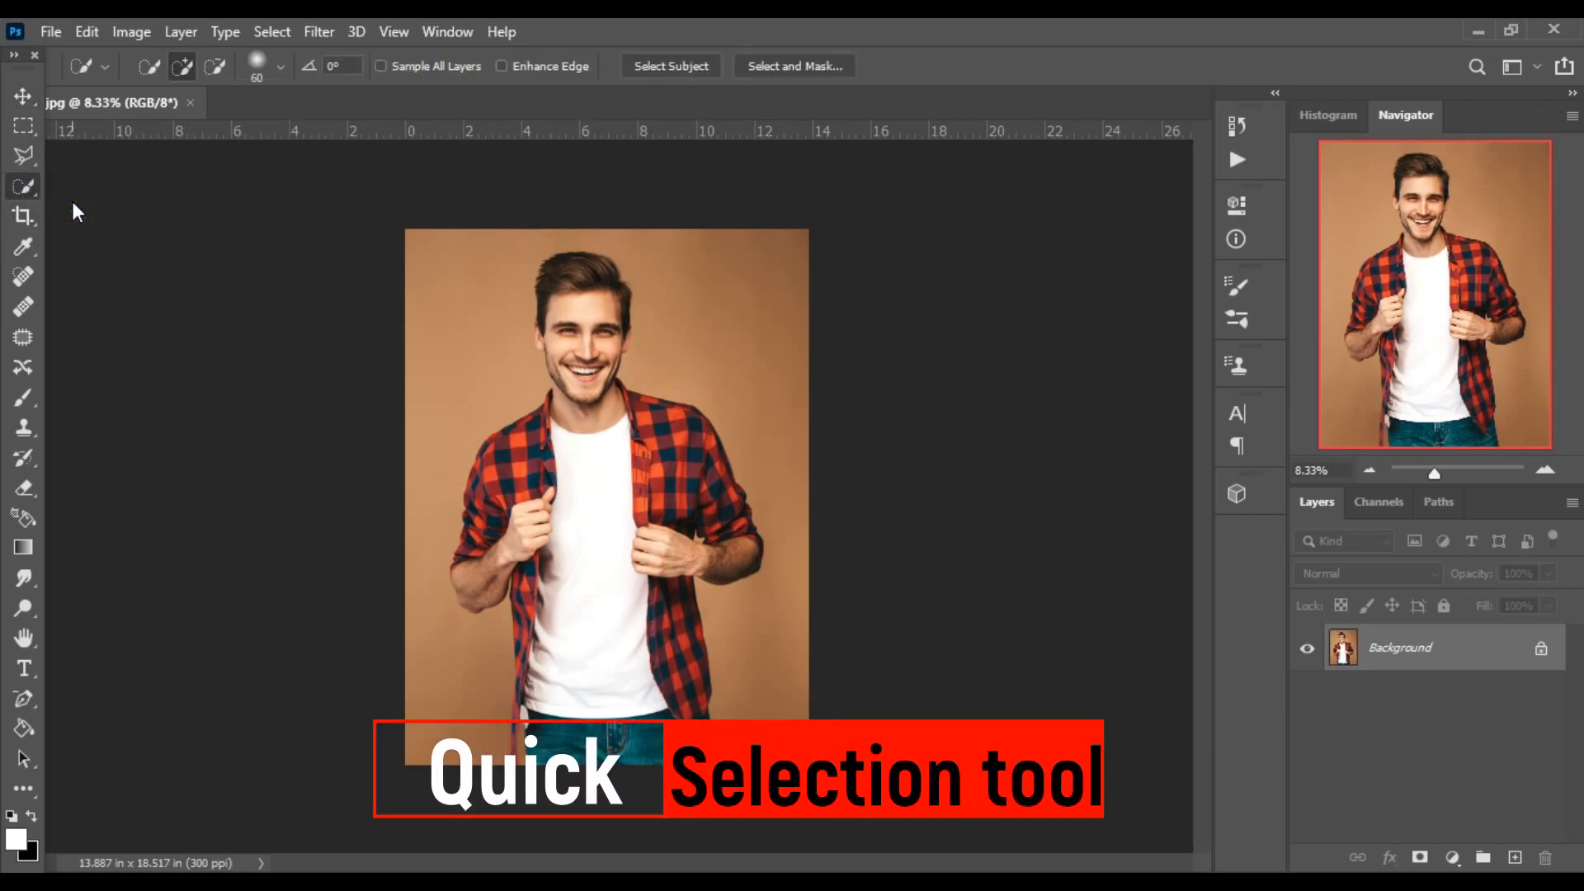
pyautogui.scroll(5, 461, 391)
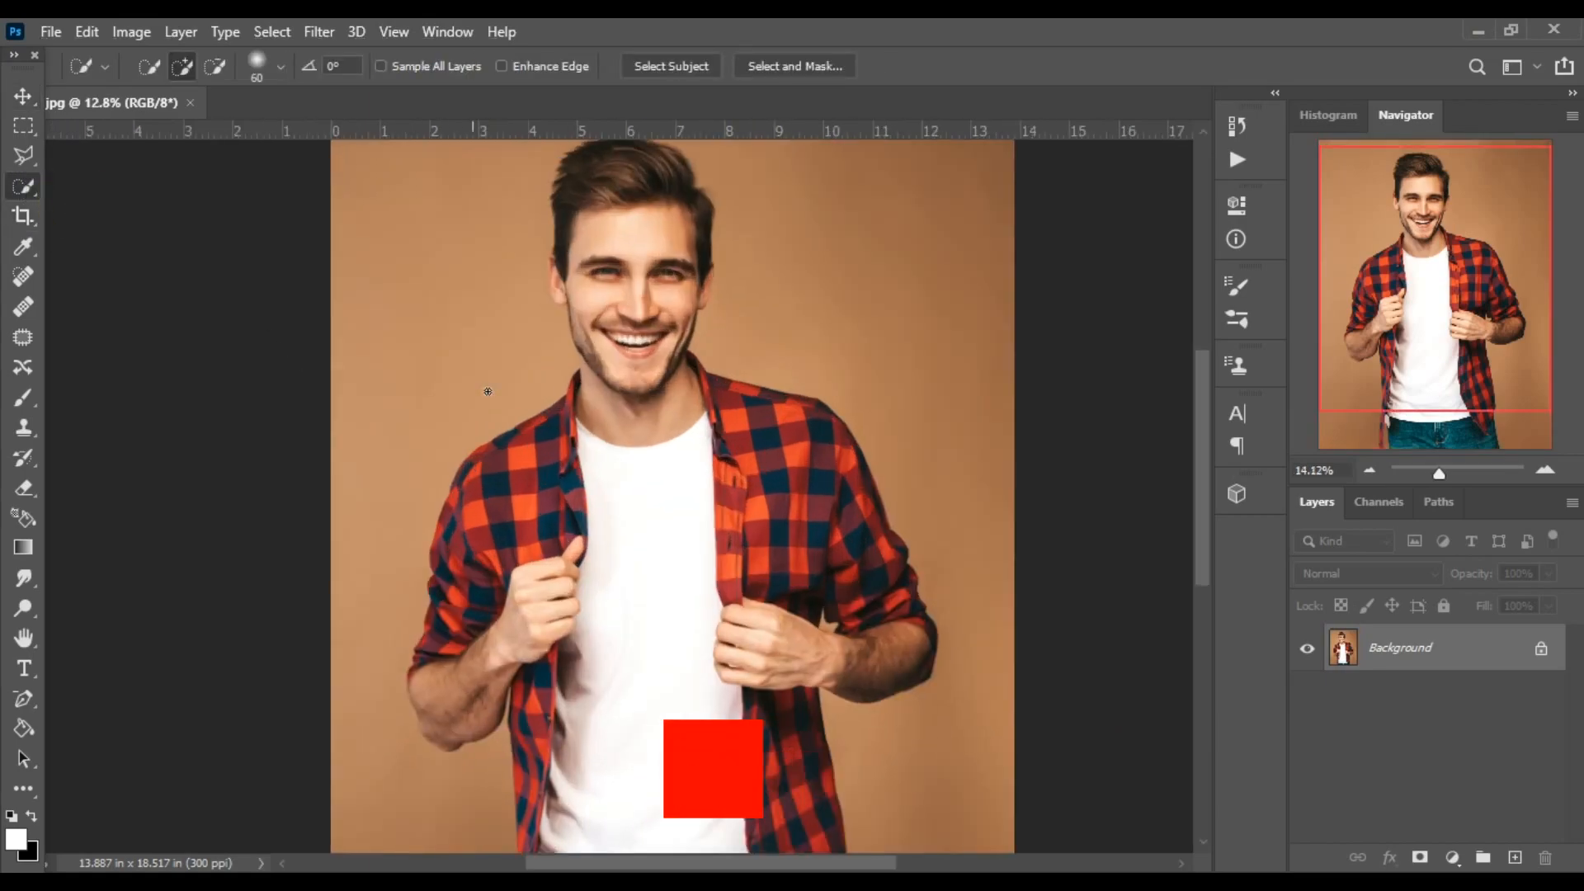
pyautogui.moveTo(767, 348); pyautogui.dragTo(657, 553)
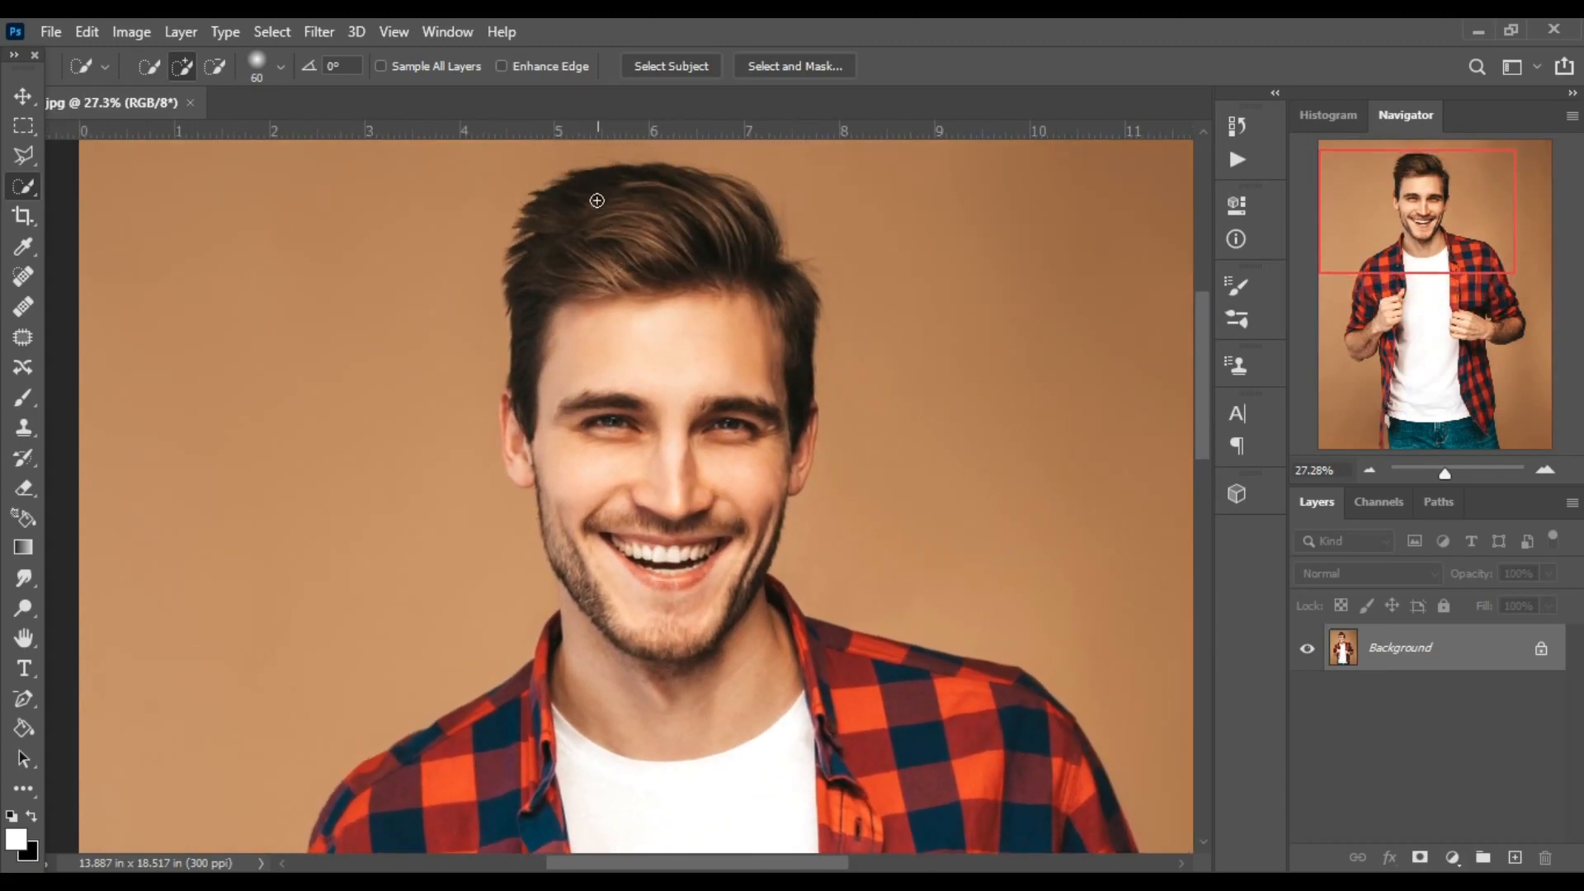
pyautogui.click(586, 225)
pyautogui.moveTo(613, 468); pyautogui.dragTo(665, 841)
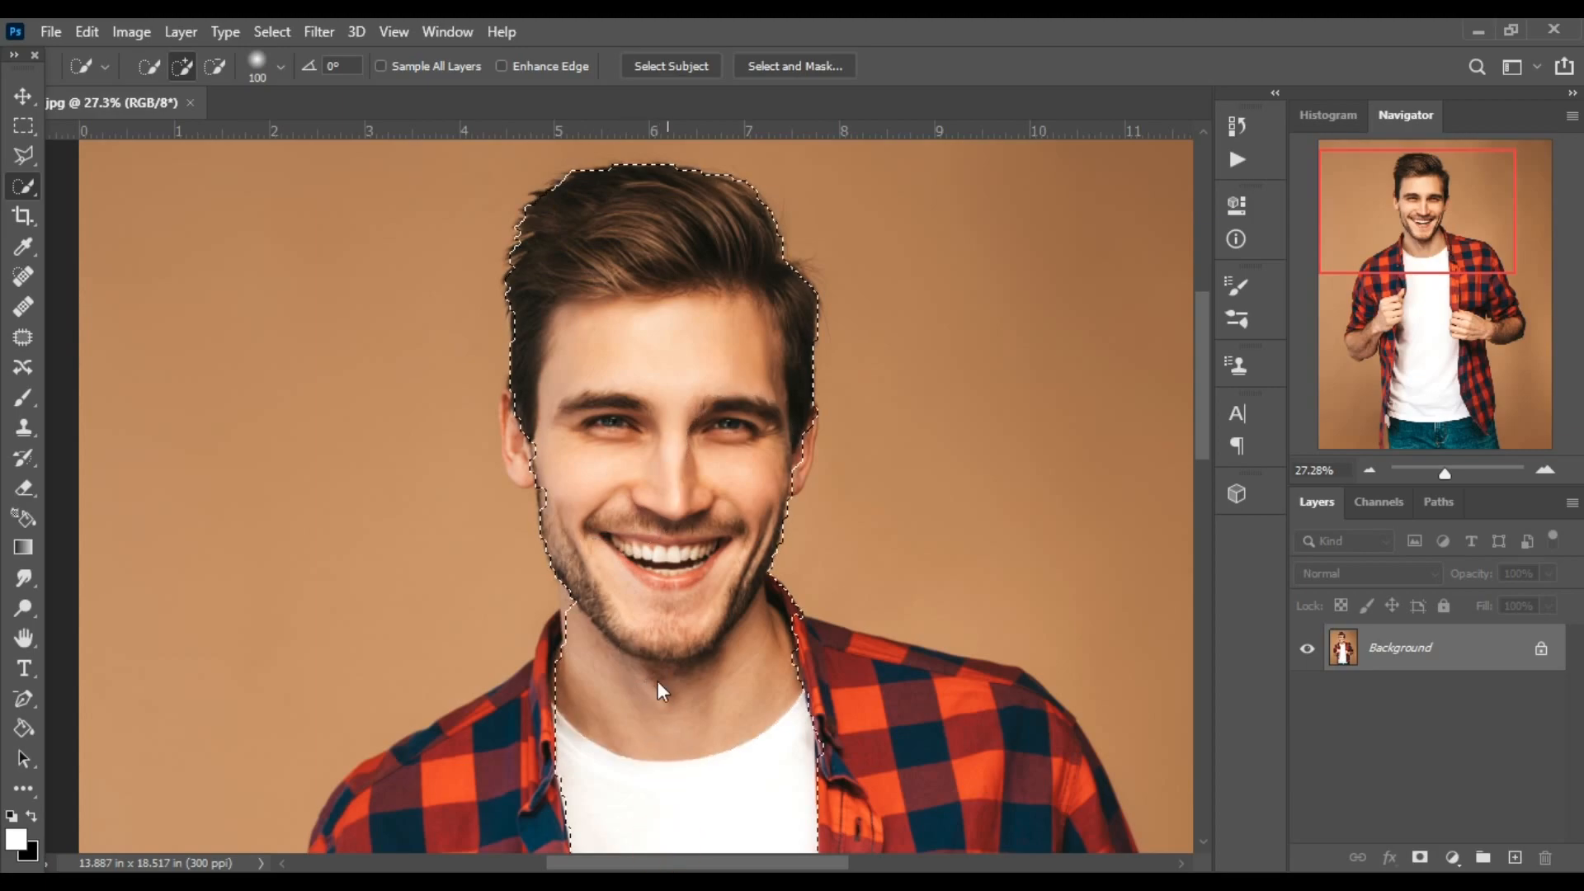
# Extend the selection over the man's plaid shirt, both arms and lower body.
pyautogui.scroll(-4, 660, 681)
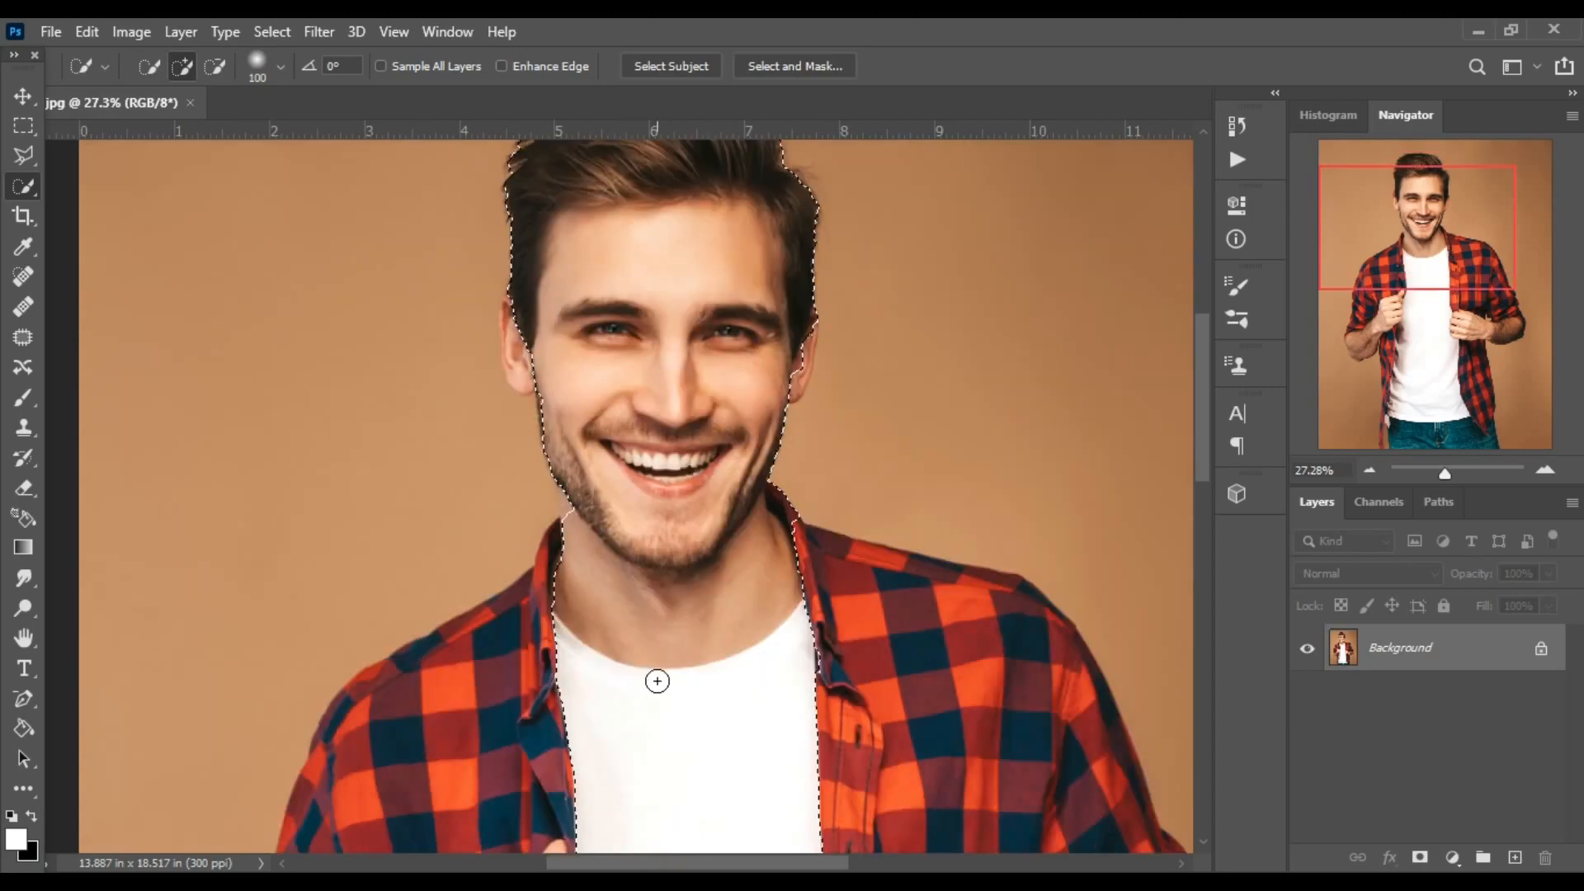
pyautogui.moveTo(636, 685)
pyautogui.mouseDown()
pyautogui.moveTo(652, 449)
pyautogui.moveTo(487, 598)
pyautogui.moveTo(435, 688)
pyautogui.moveTo(441, 781)
pyautogui.mouseUp()
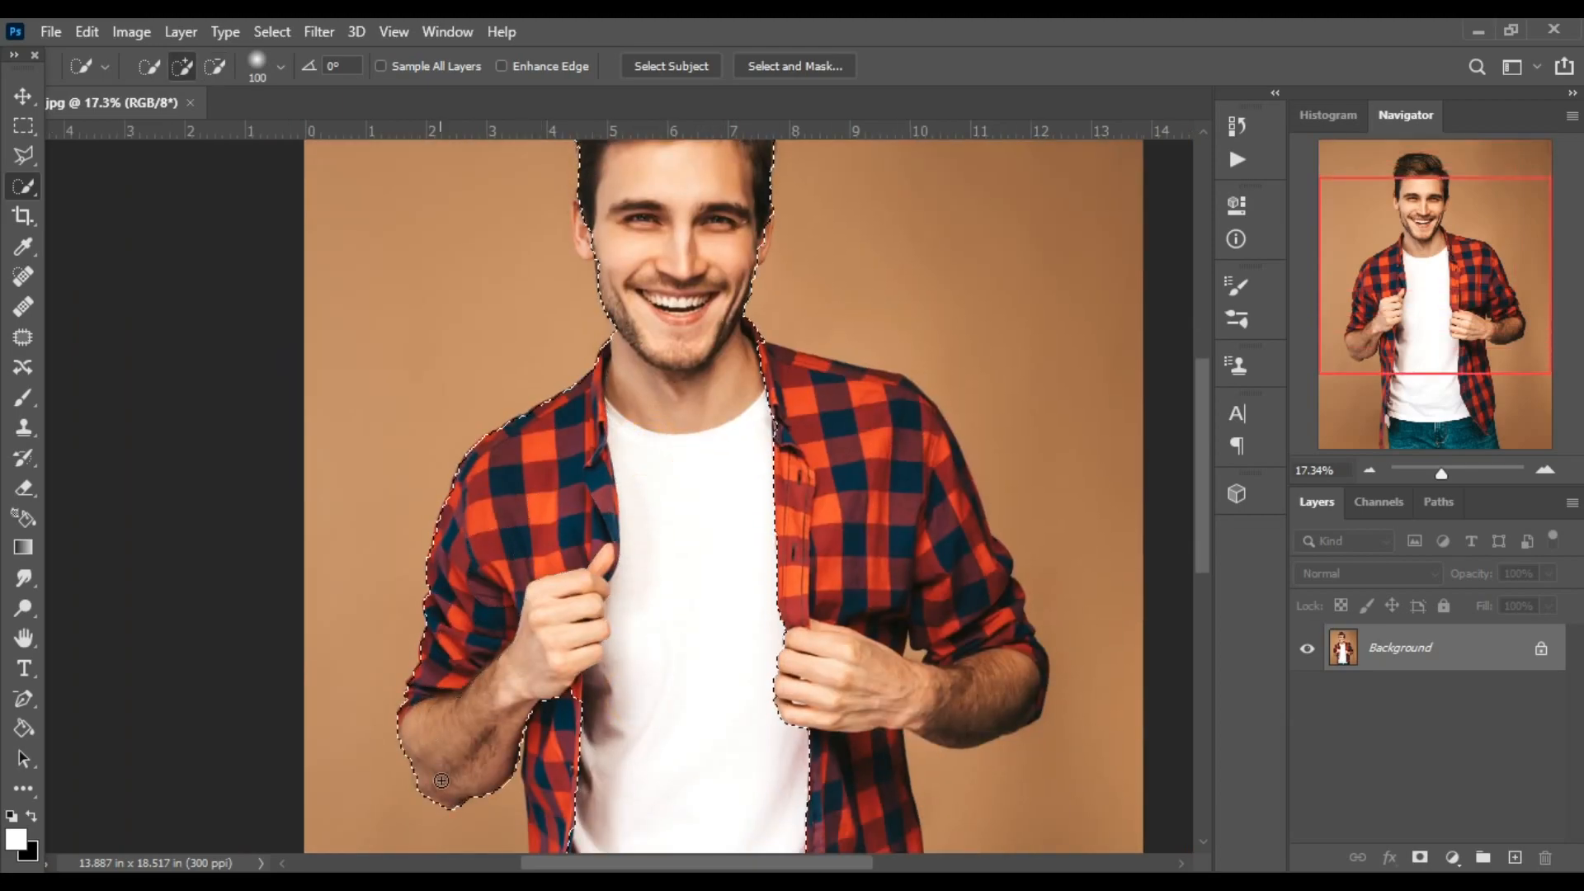
pyautogui.moveTo(897, 542)
pyautogui.mouseDown()
pyautogui.moveTo(858, 578)
pyautogui.moveTo(989, 697)
pyautogui.moveTo(827, 665)
pyautogui.moveTo(799, 636)
pyautogui.moveTo(774, 402)
pyautogui.mouseUp()
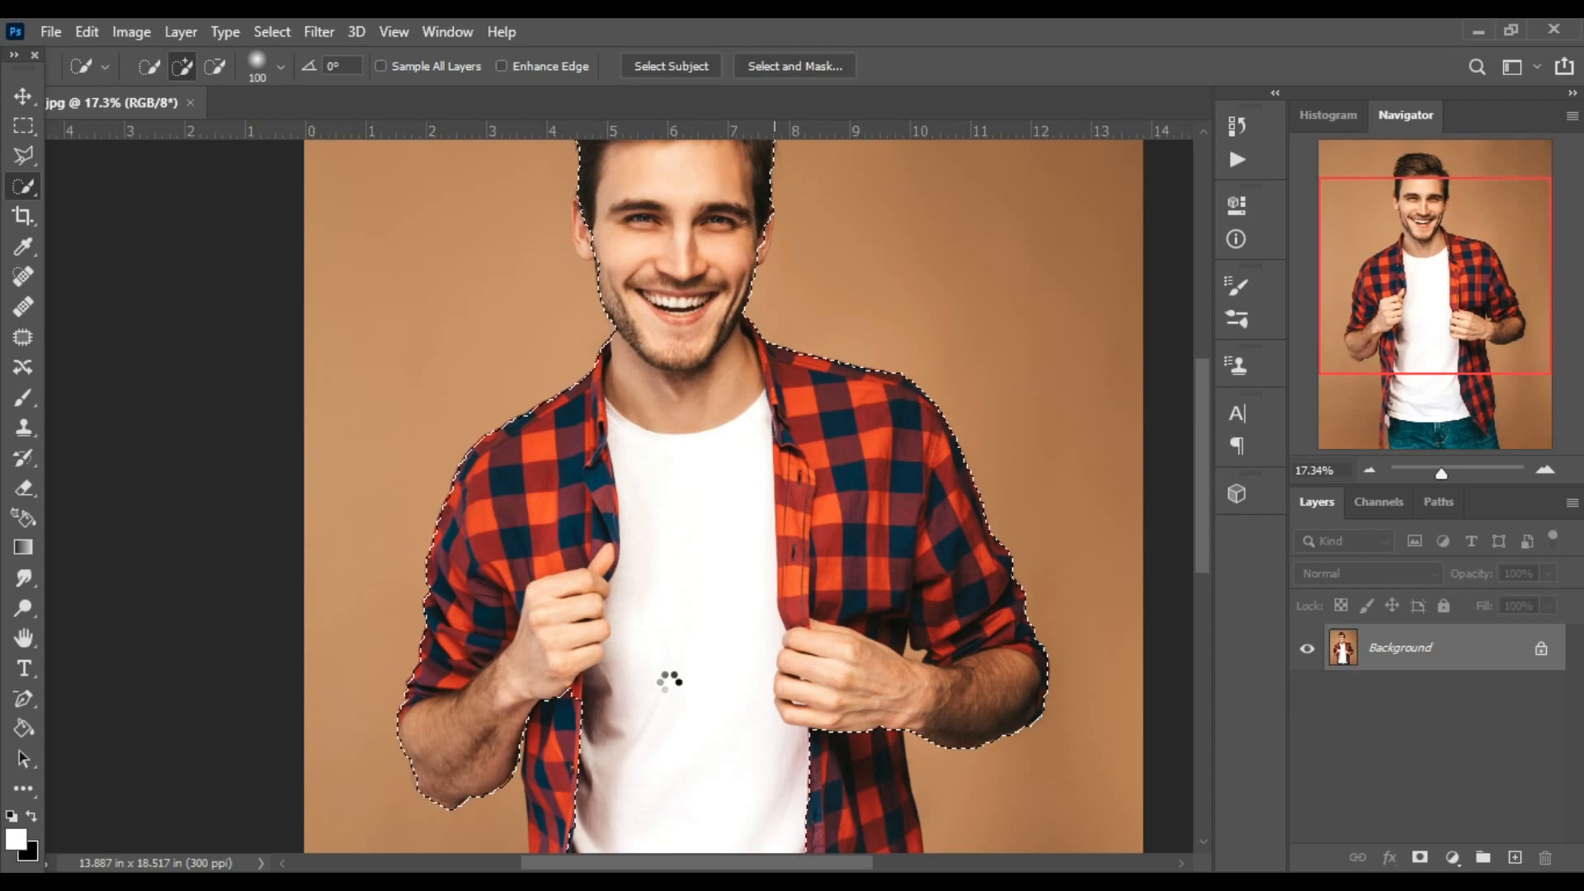
pyautogui.moveTo(668, 676); pyautogui.dragTo(661, 163)
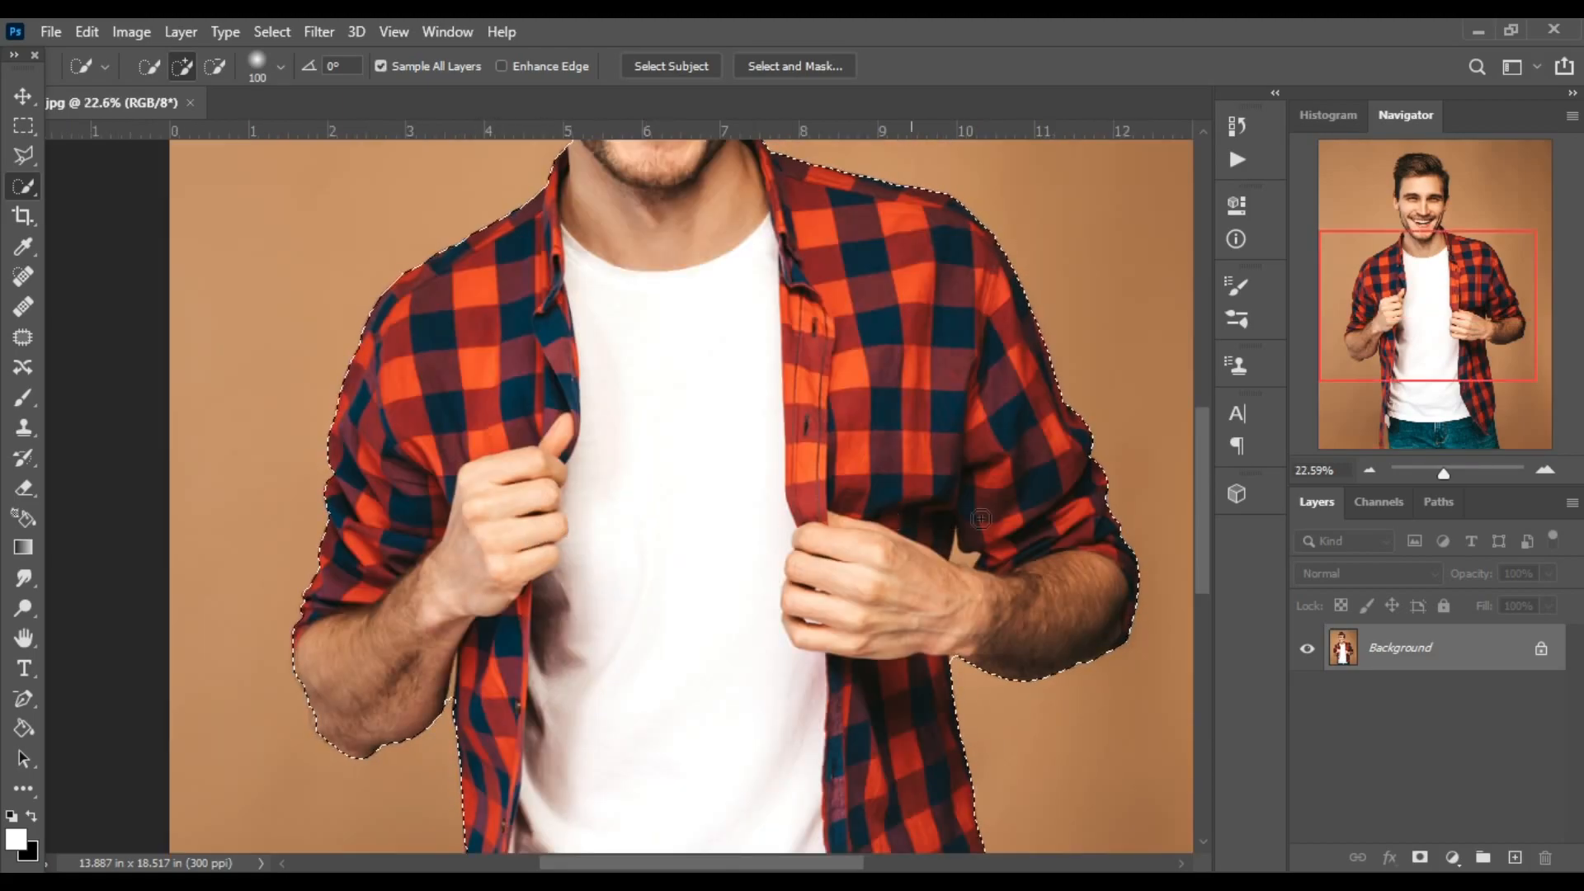
# Remove the small background gap between the man's forearm and shirt from the selection, using a smaller brush.
pyautogui.scroll(6, 982, 521)
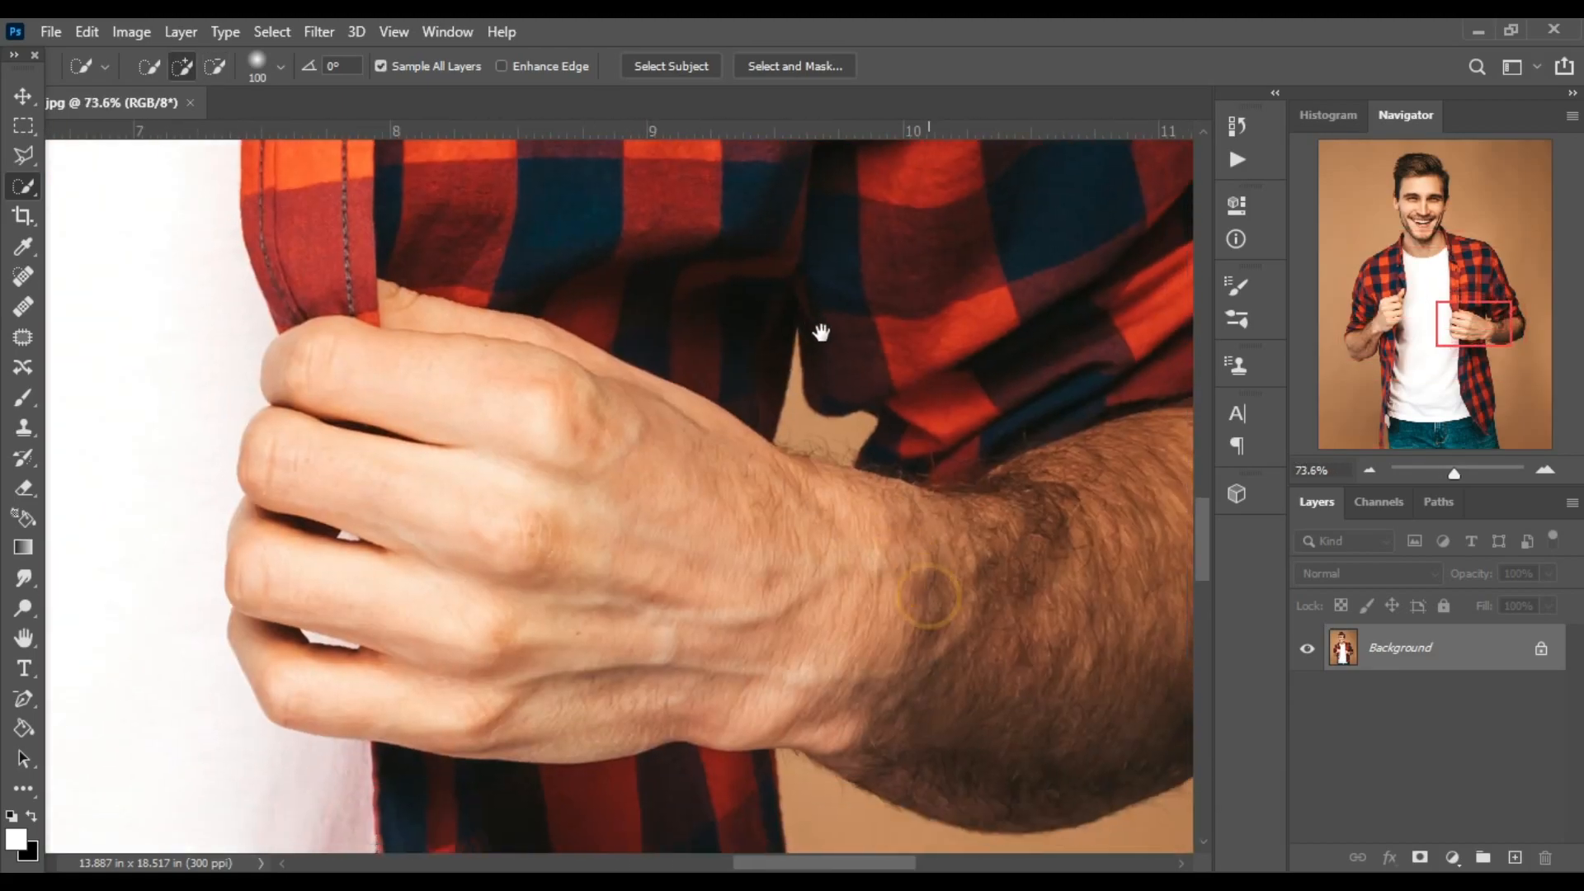
pyautogui.moveTo(821, 333); pyautogui.dragTo(815, 349)
pyautogui.press('[')
pyautogui.press('[')
pyautogui.press('[')
pyautogui.press('[')
pyautogui.press('[')
pyautogui.press('[')
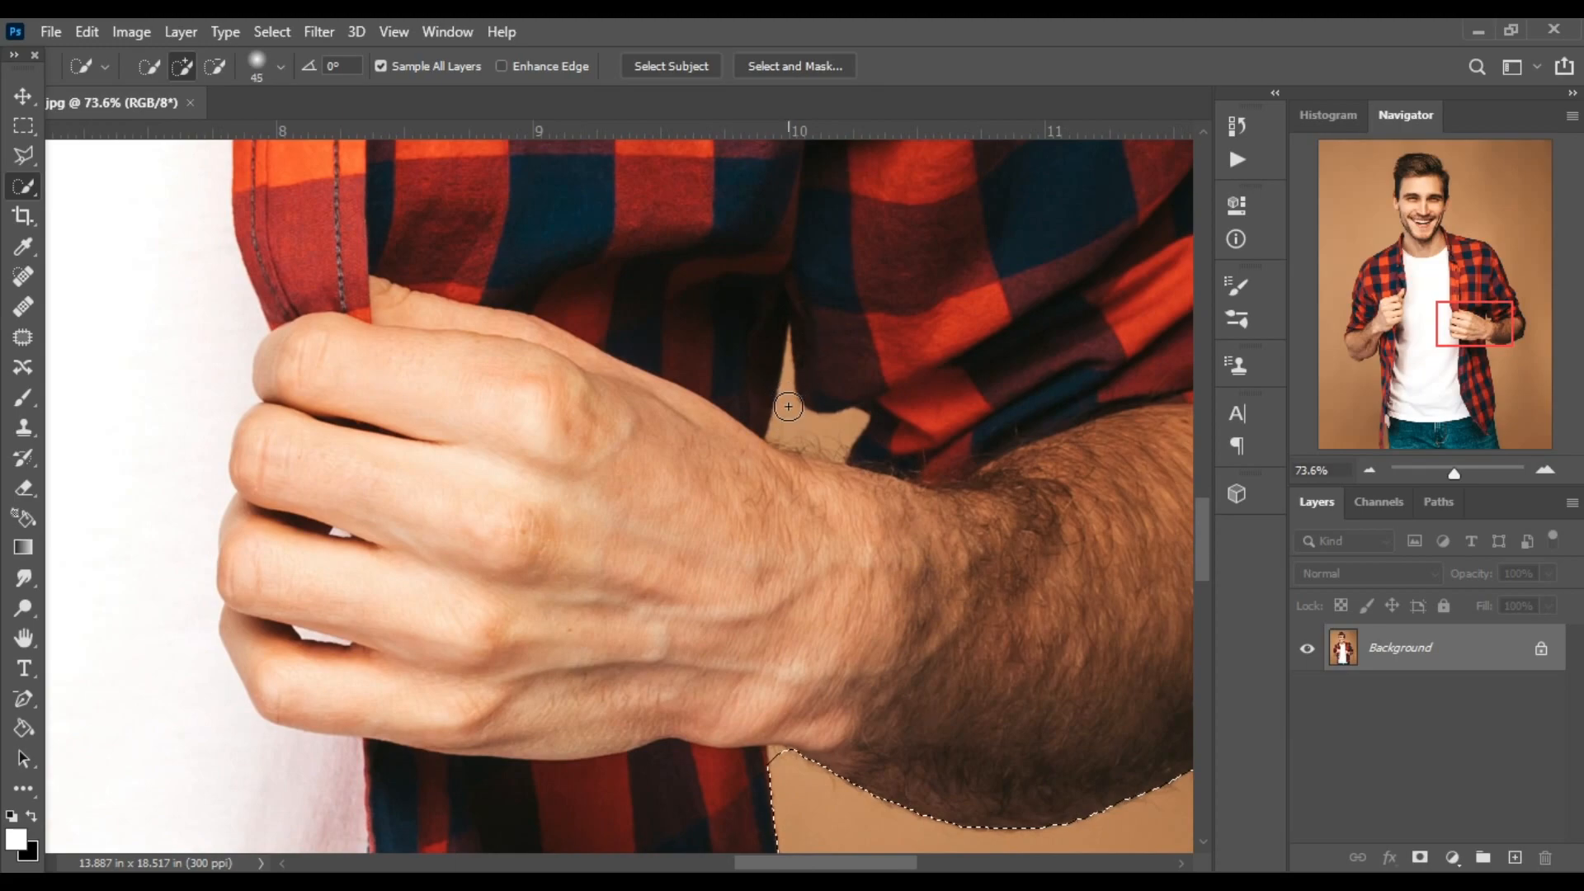
pyautogui.keyDown('alt'); pyautogui.click(787, 423); pyautogui.keyUp('alt')
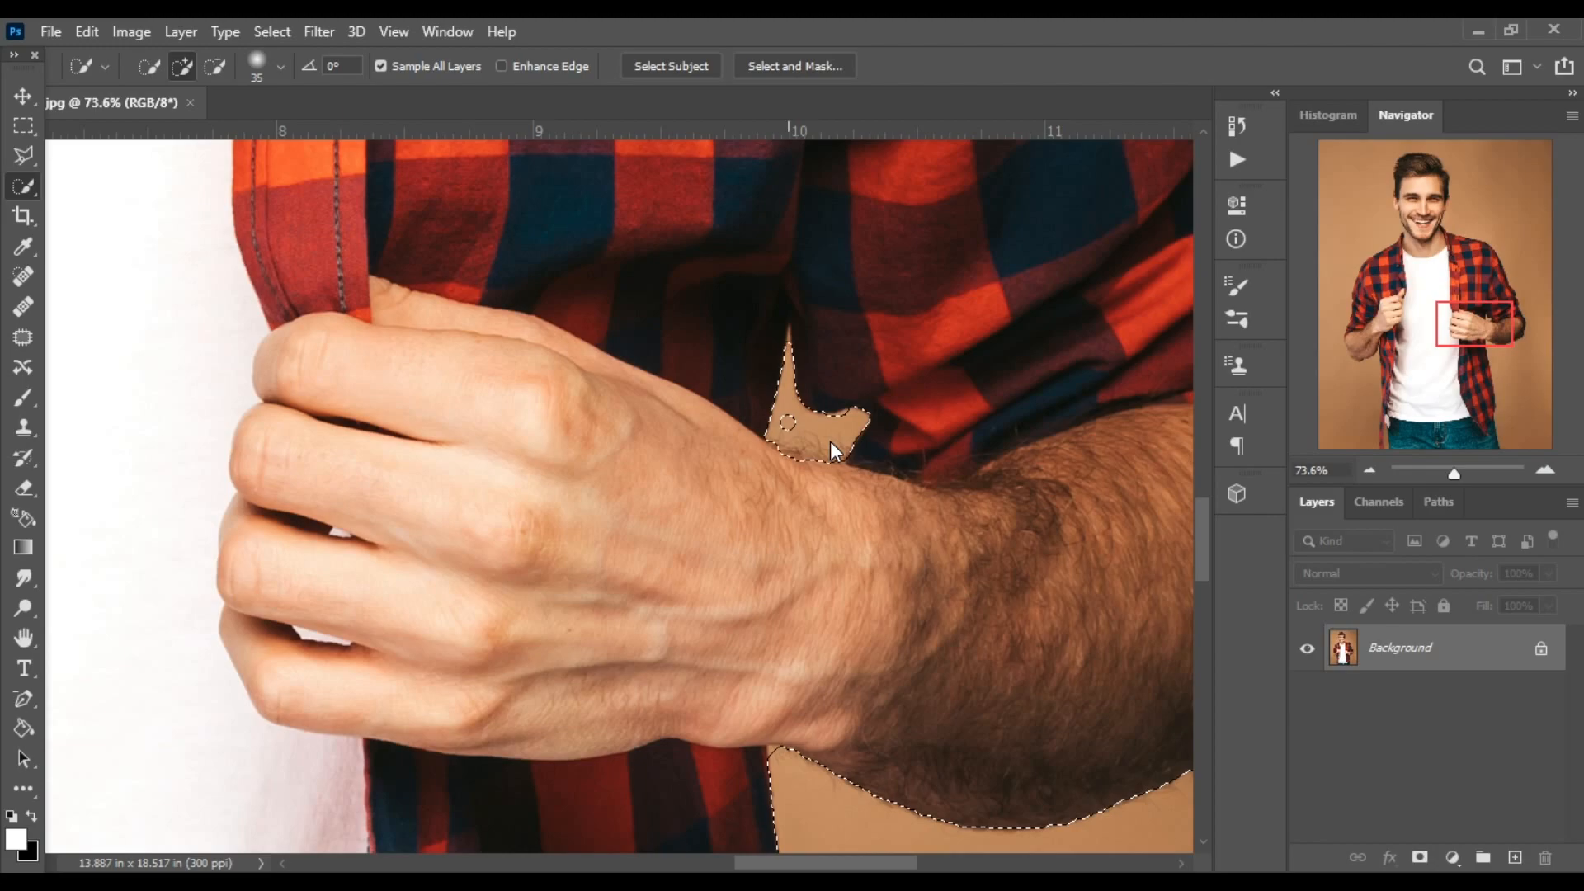
# Add a layer mask from the selection to hide the background around the man.
pyautogui.scroll(-4, 794, 432)
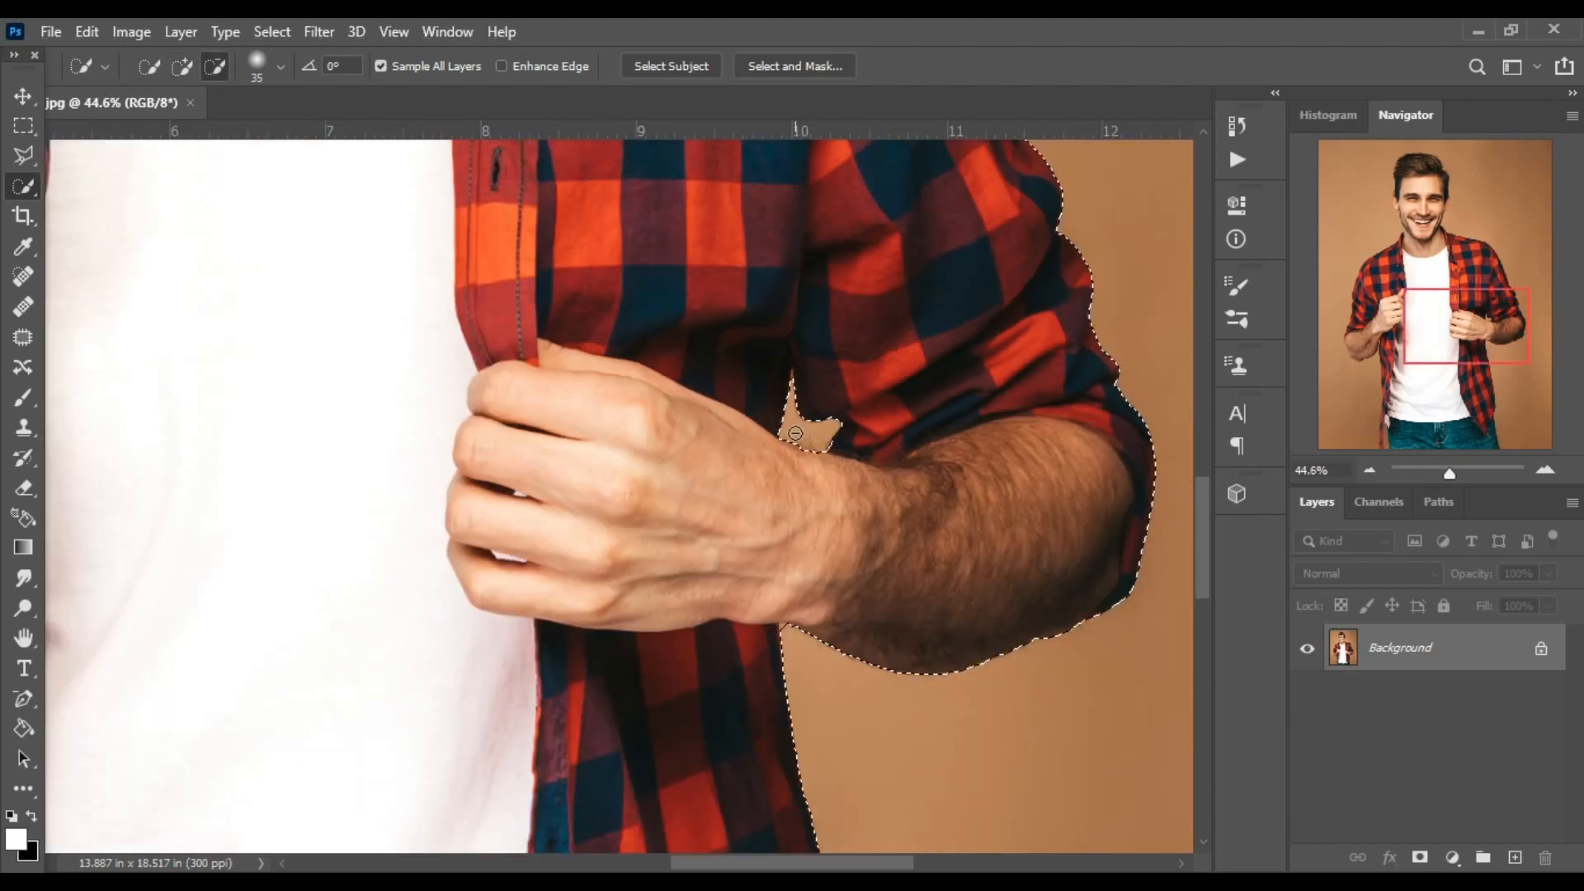
pyautogui.scroll(-8, 795, 432)
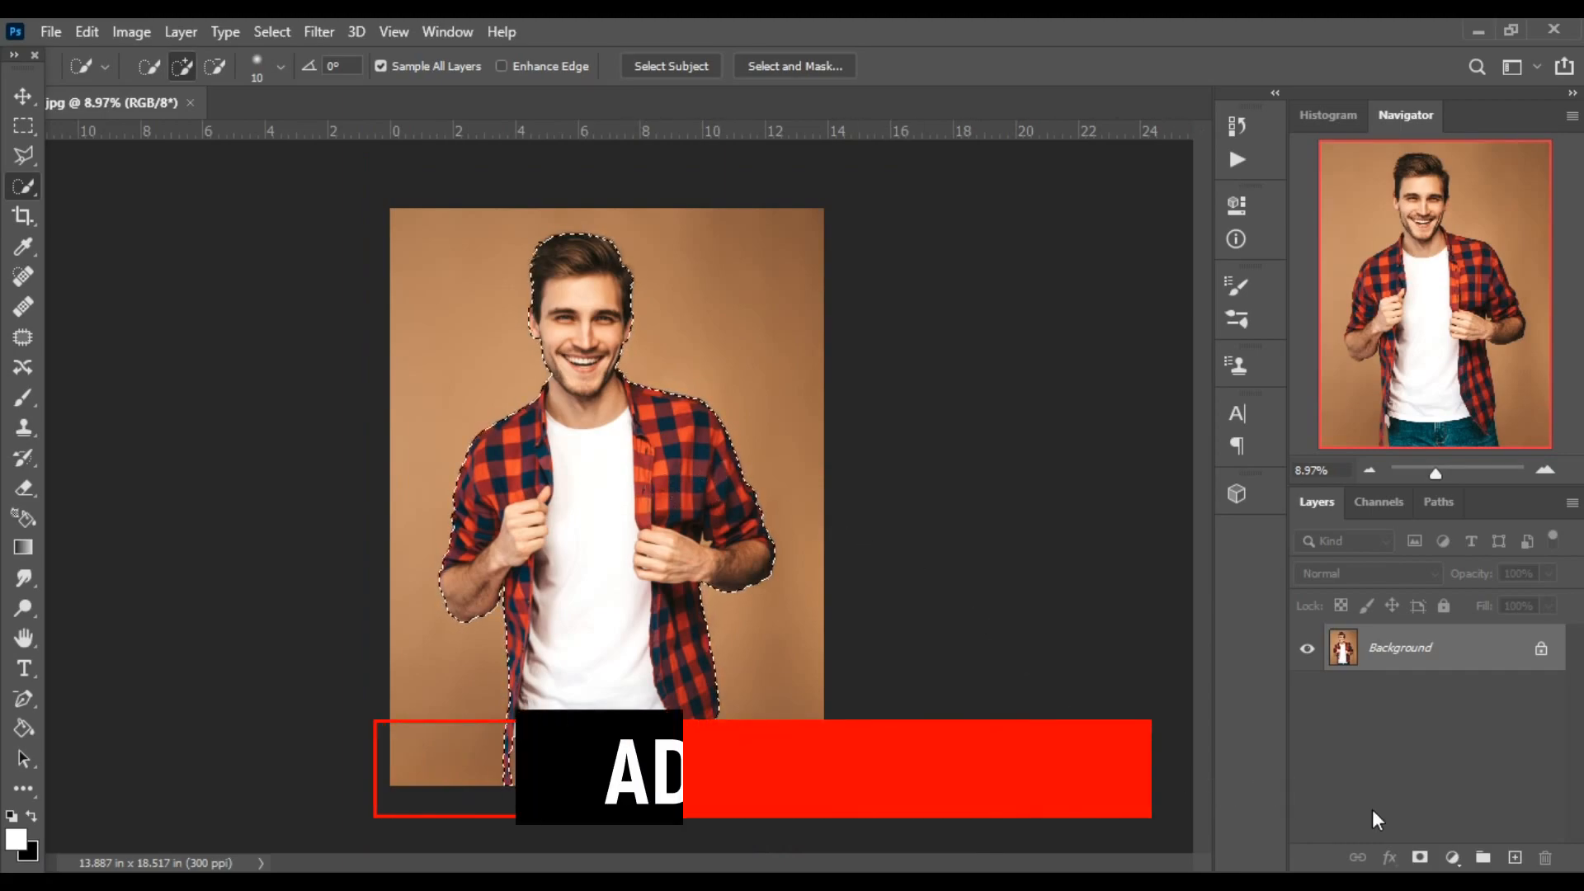
pyautogui.press('v')
pyautogui.click(1419, 857)
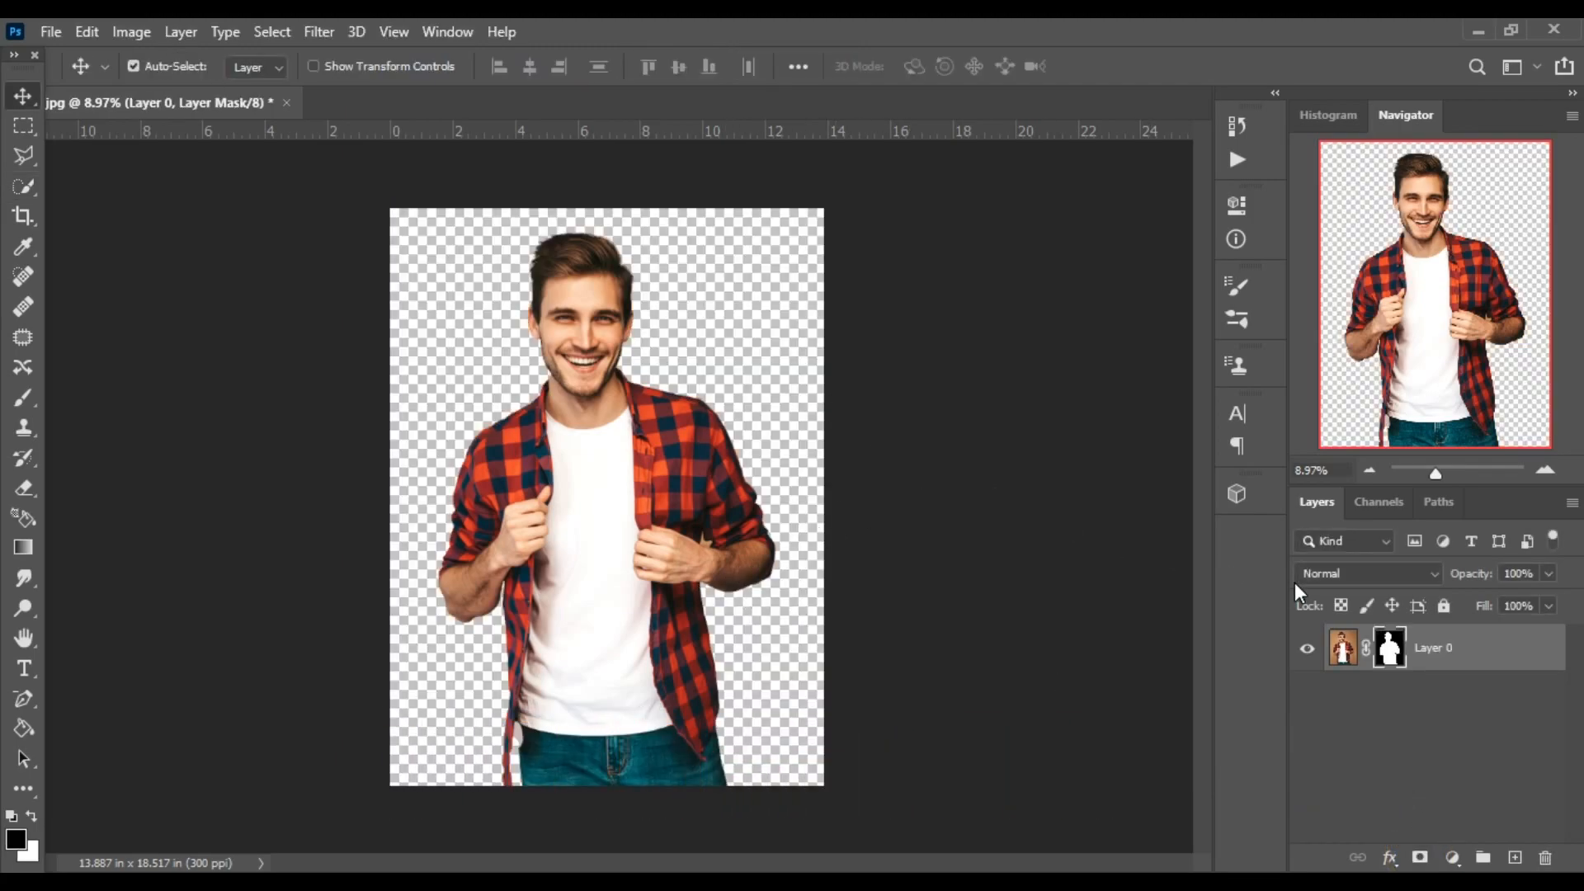
# Add a Solid Color fill layer in white (ffffff) above the man's layer.
pyautogui.click(1450, 858)
pyautogui.click(1439, 449)
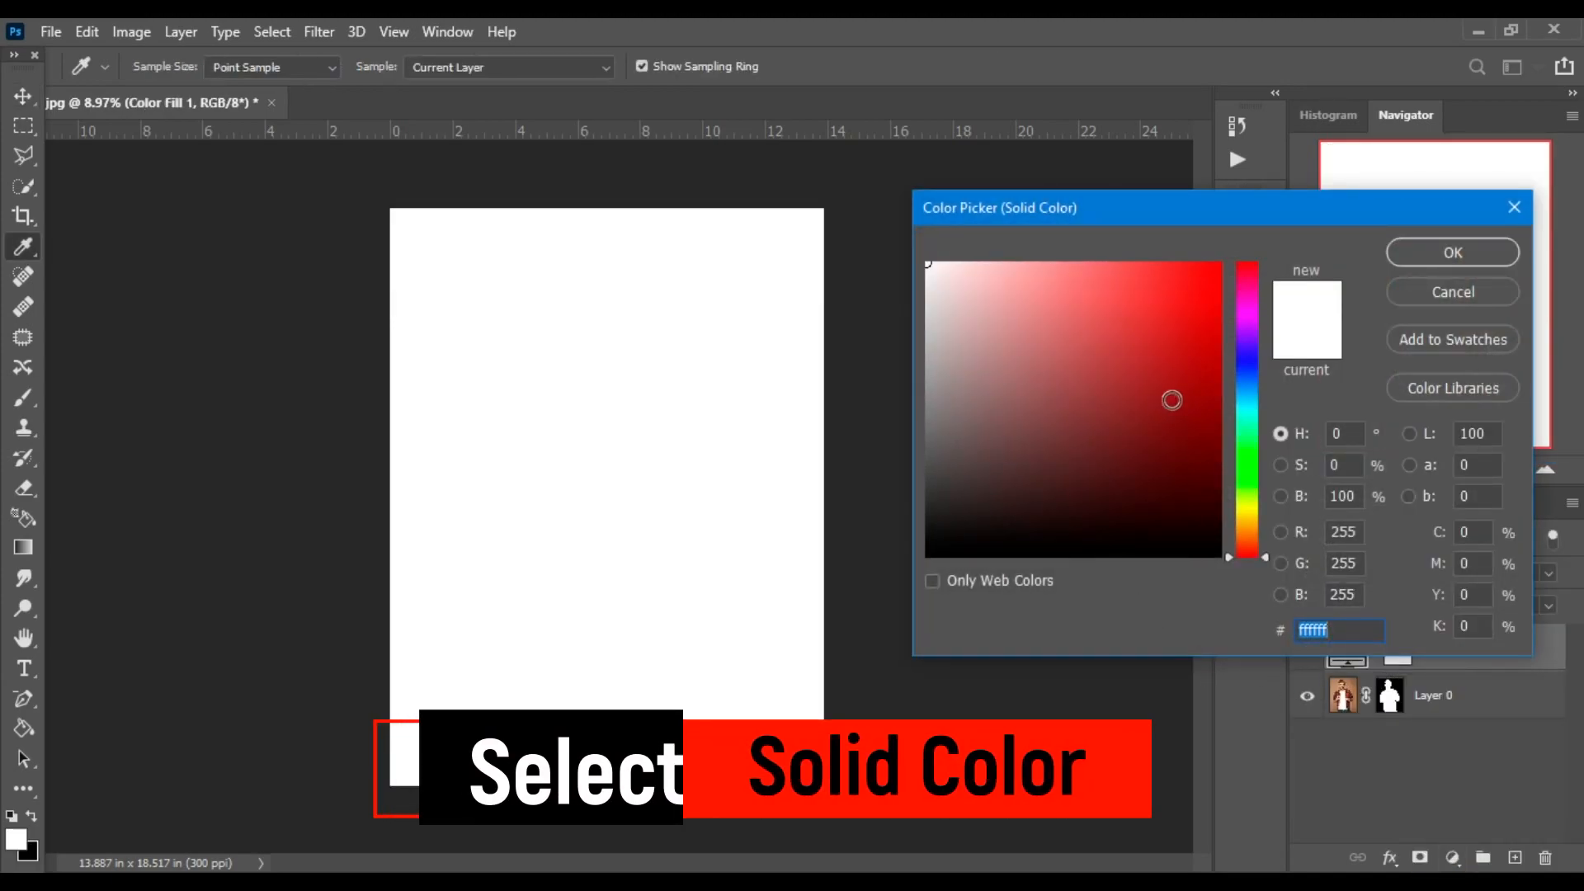
pyautogui.moveTo(949, 297); pyautogui.dragTo(884, 196)
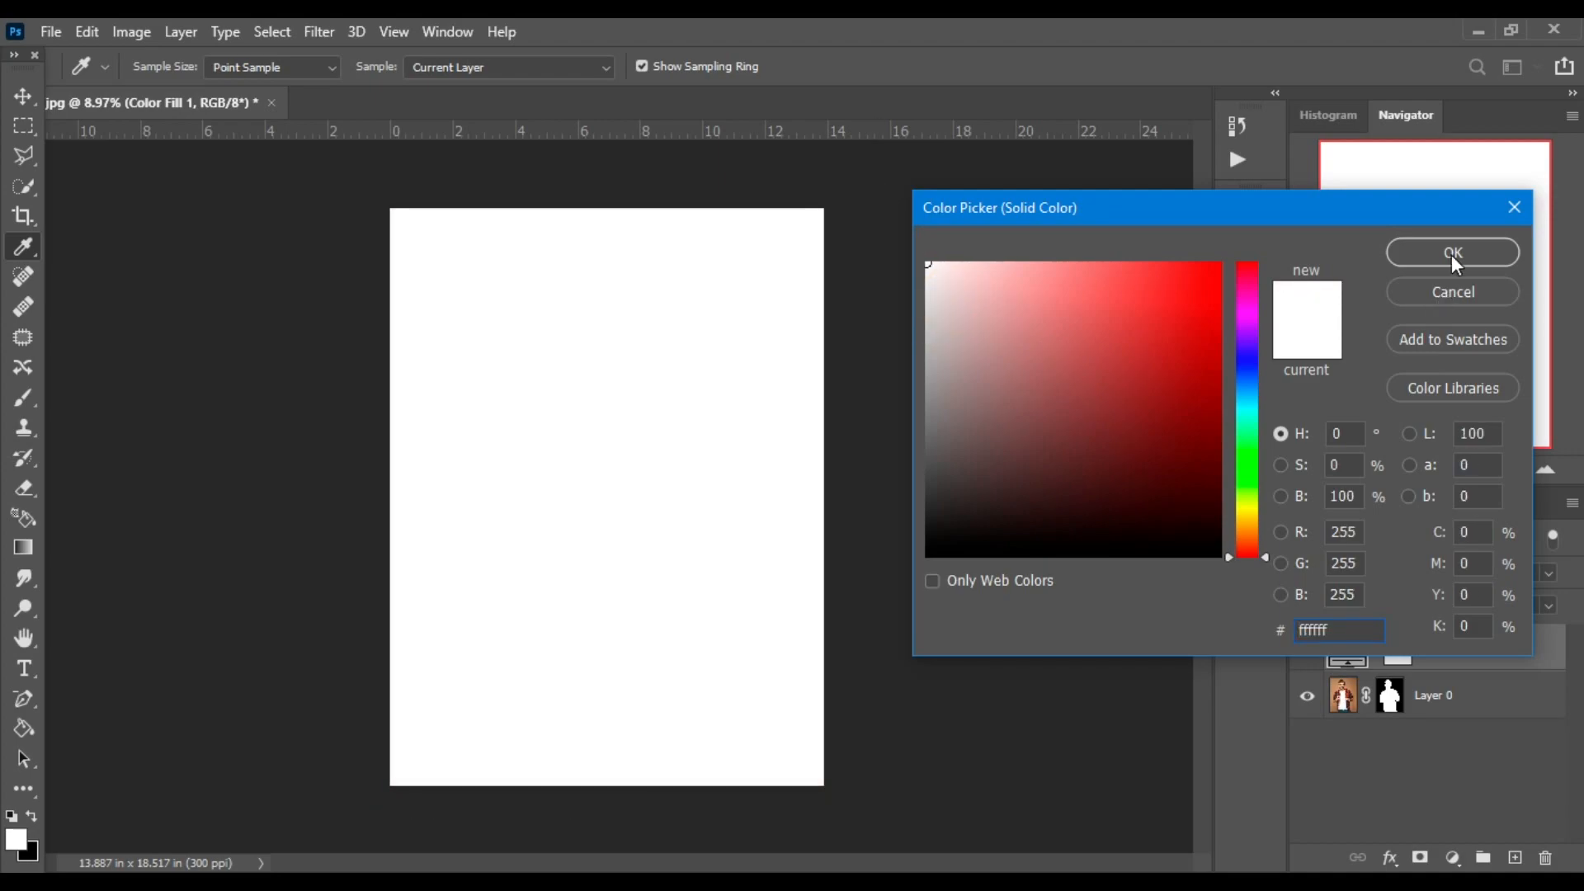
pyautogui.click(1423, 255)
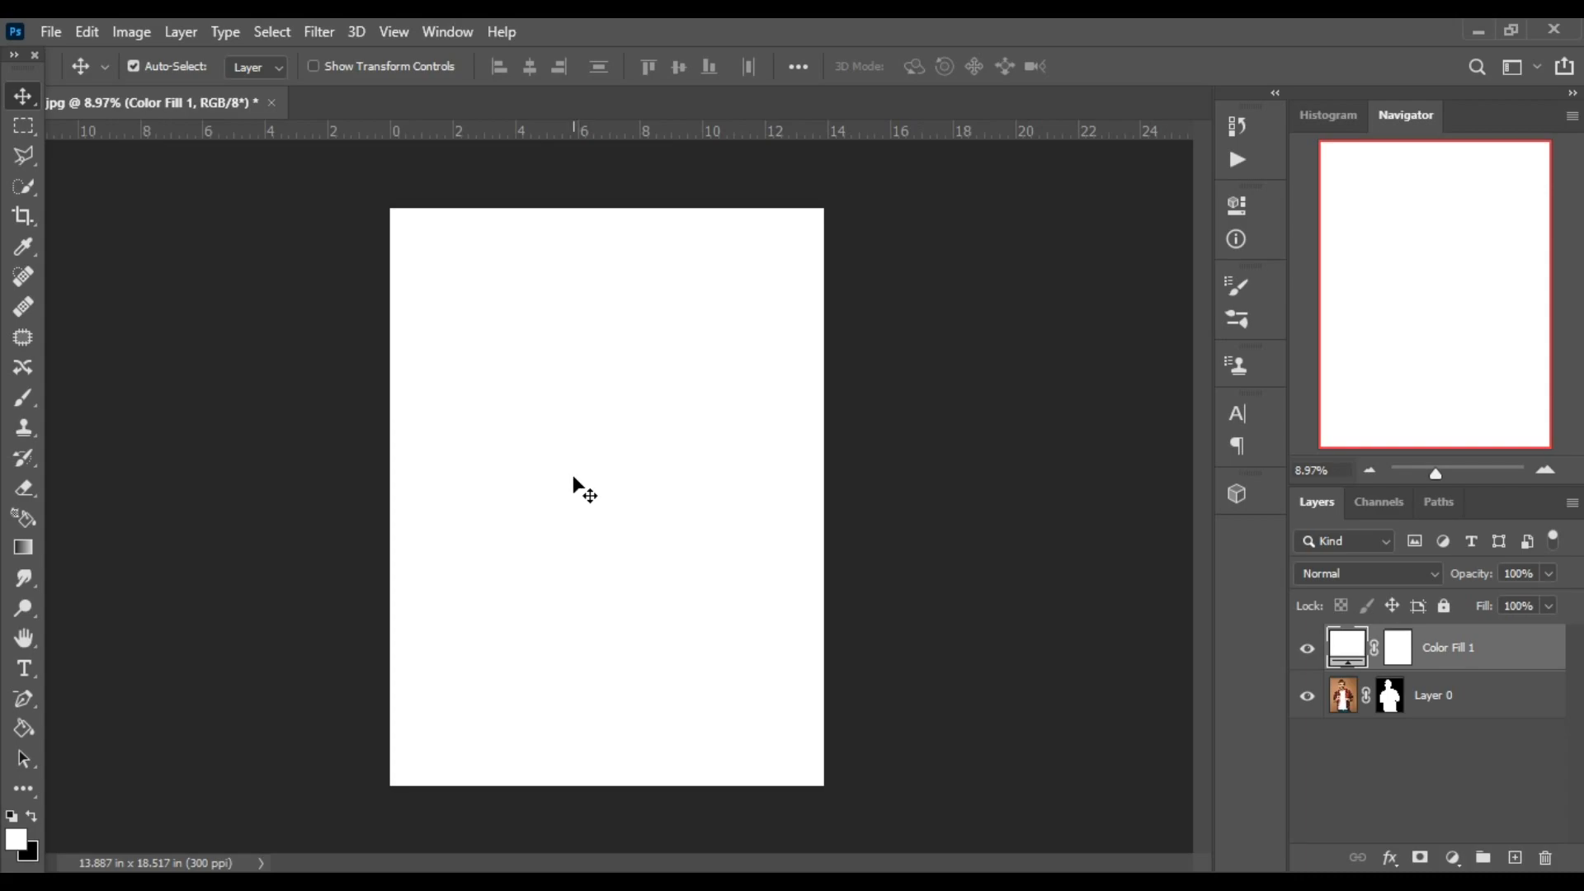
# Open the dripping-paint-png image and copy the paint drips into the man's document with the Move tool.
pyautogui.click(51, 30)
pyautogui.click(70, 81)
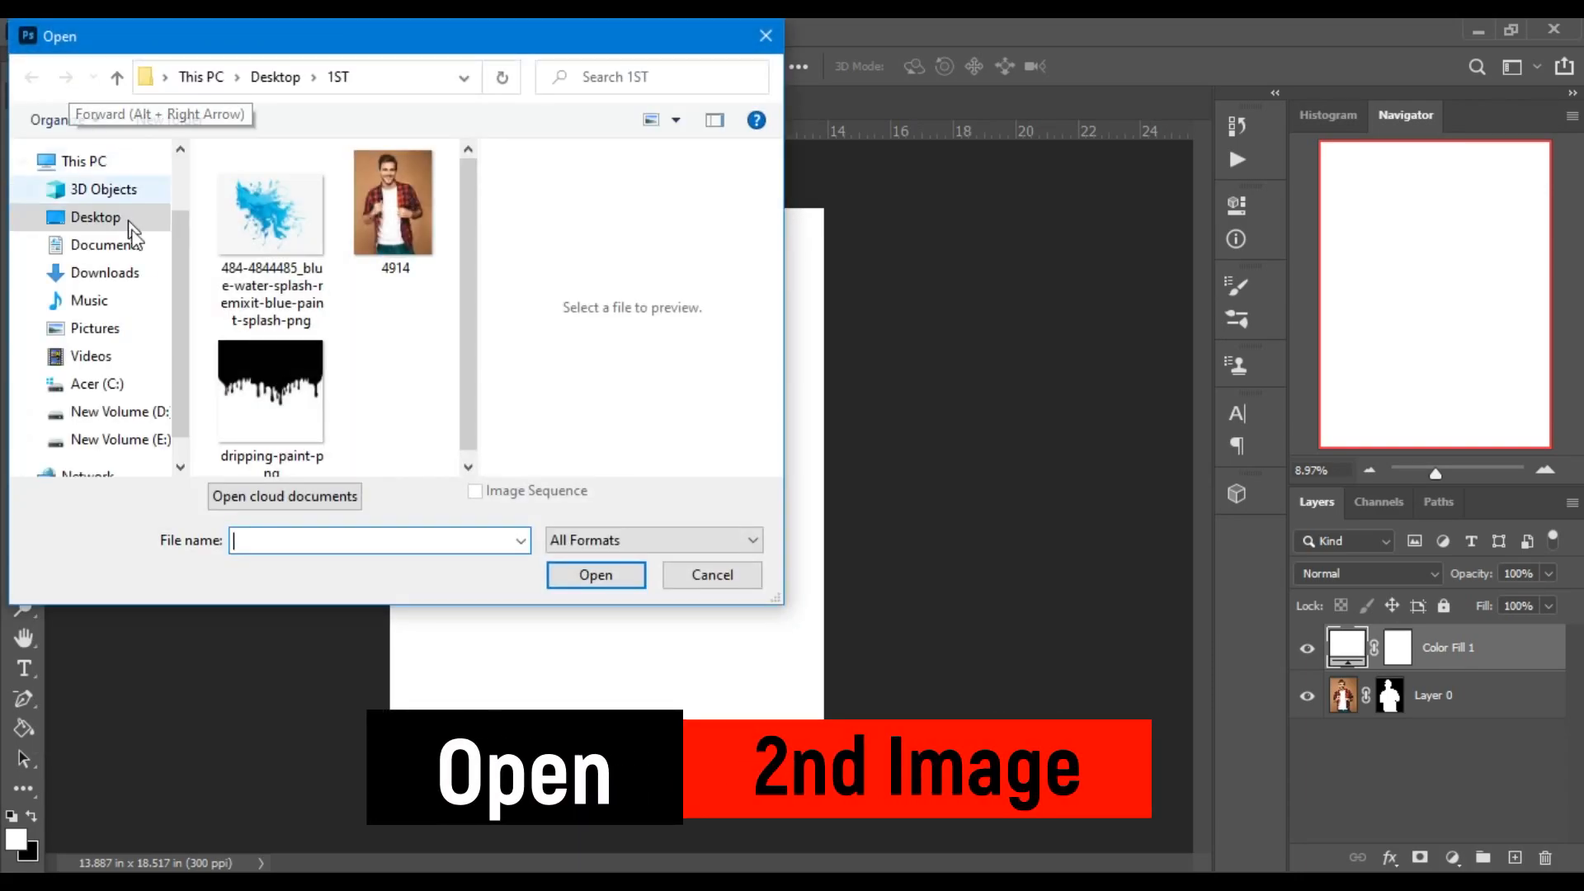
pyautogui.click(270, 388)
pyautogui.click(559, 579)
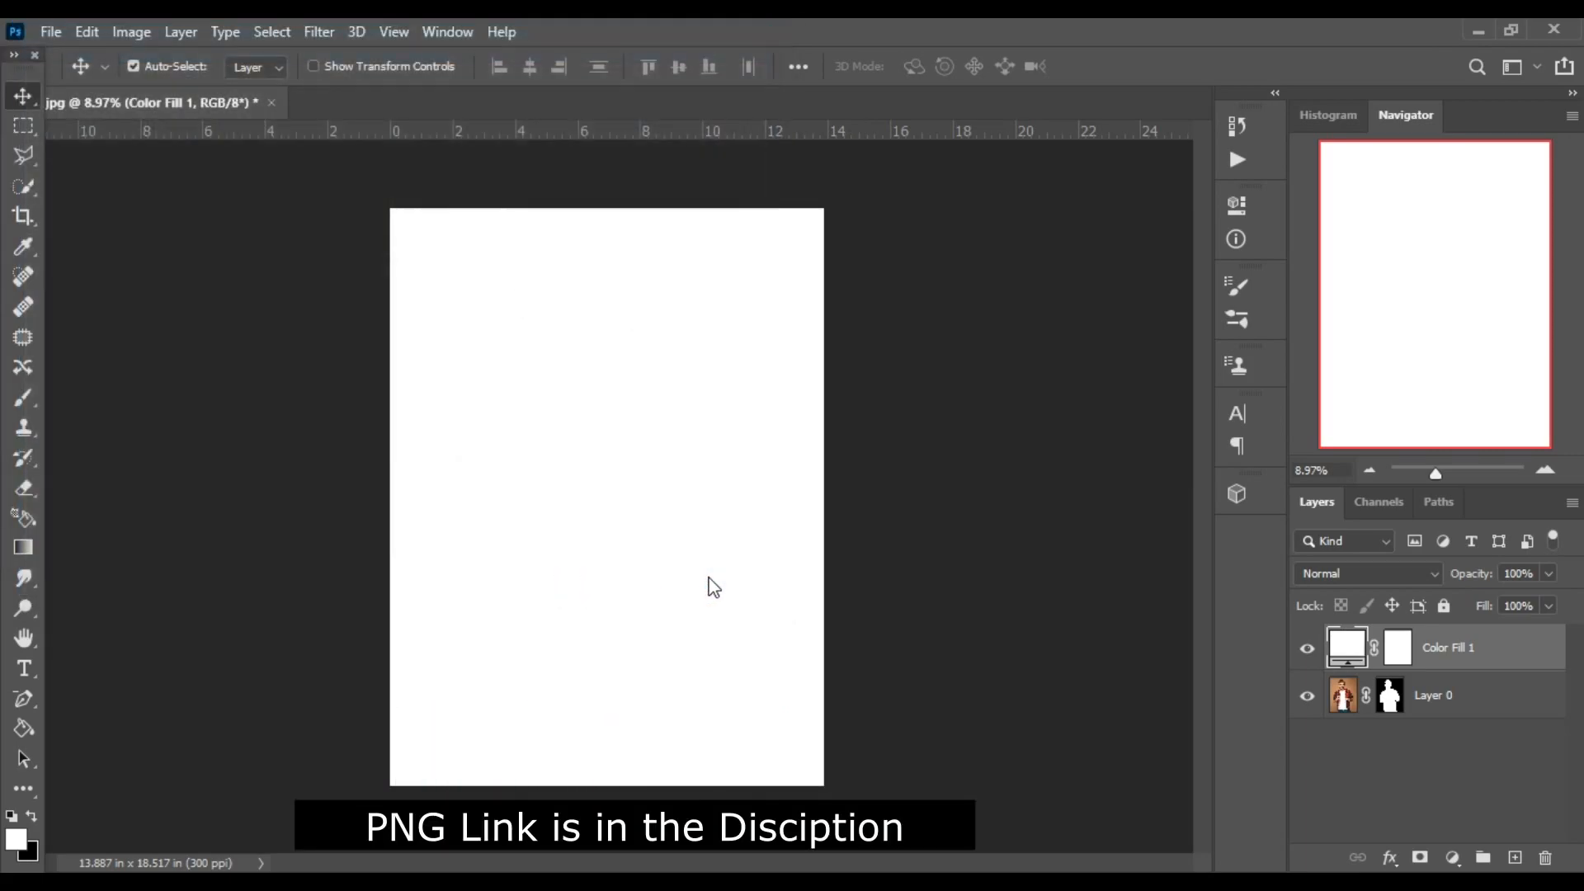
pyautogui.click(23, 94)
pyautogui.moveTo(578, 421)
pyautogui.mouseDown()
pyautogui.moveTo(301, 132)
pyautogui.moveTo(199, 92)
pyautogui.moveTo(532, 485)
pyautogui.mouseUp()
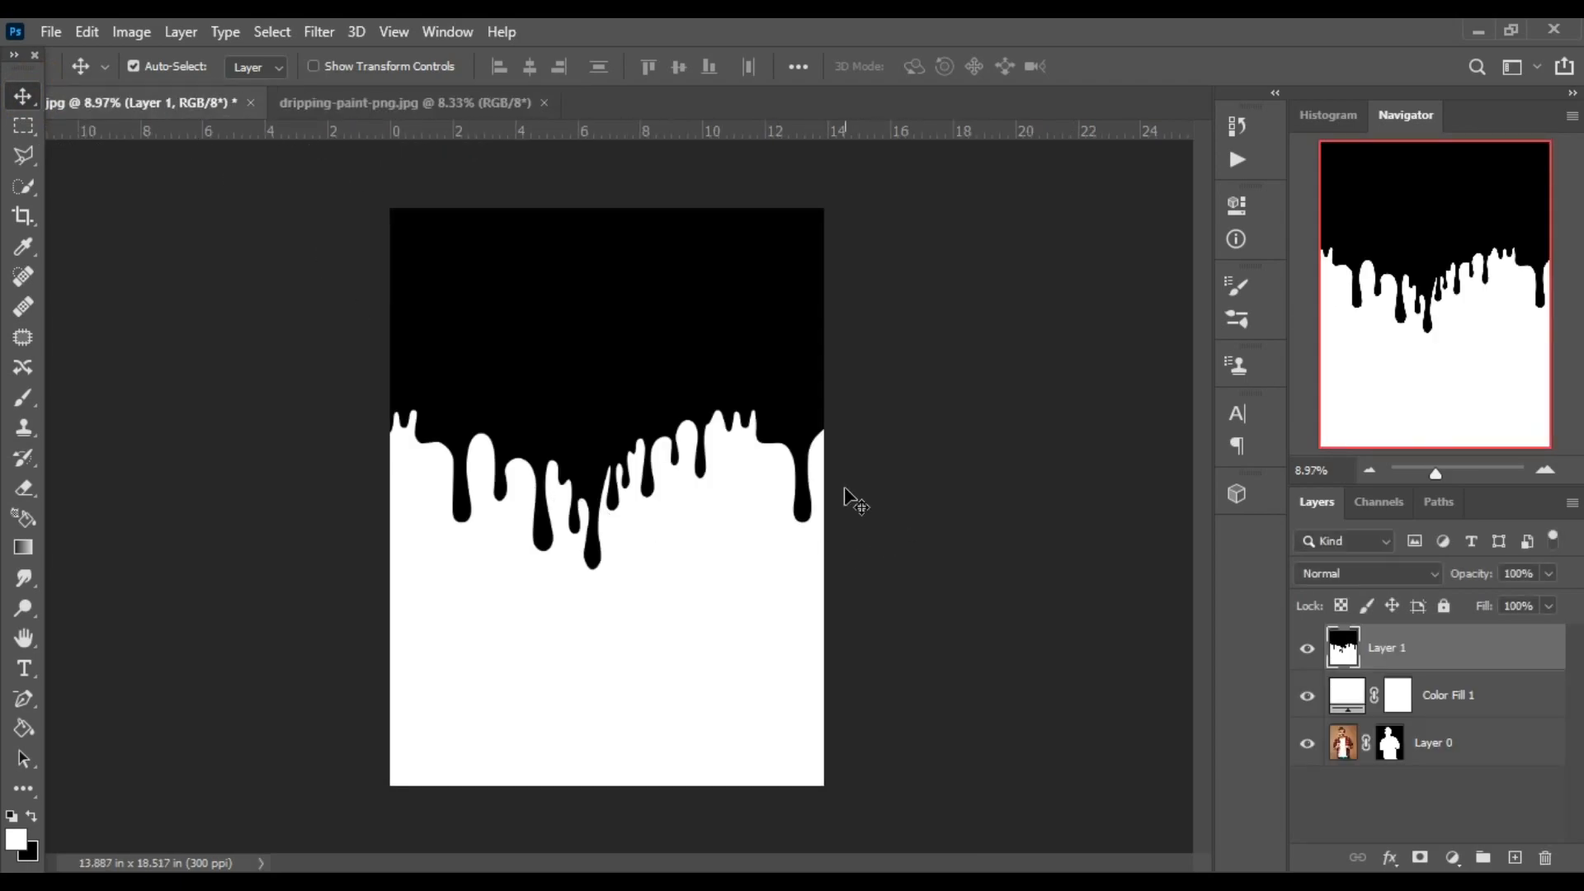
# Move the paint drips down to the lower part of the canvas and set their layer's blend mode to Lighten.
pyautogui.moveTo(631, 409); pyautogui.dragTo(658, 650)
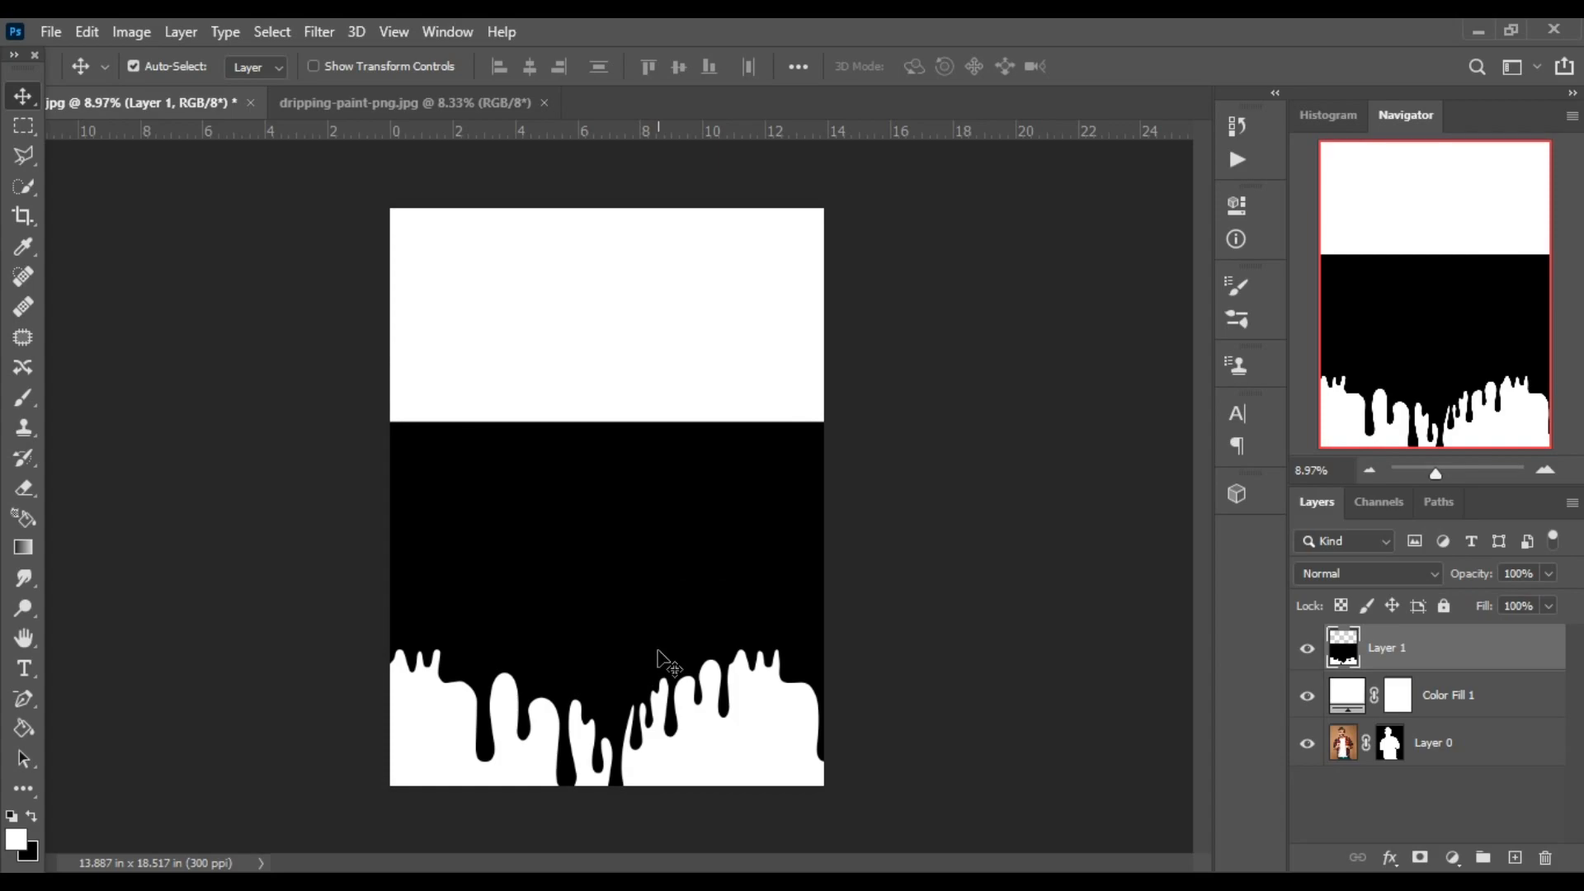
pyautogui.click(1394, 574)
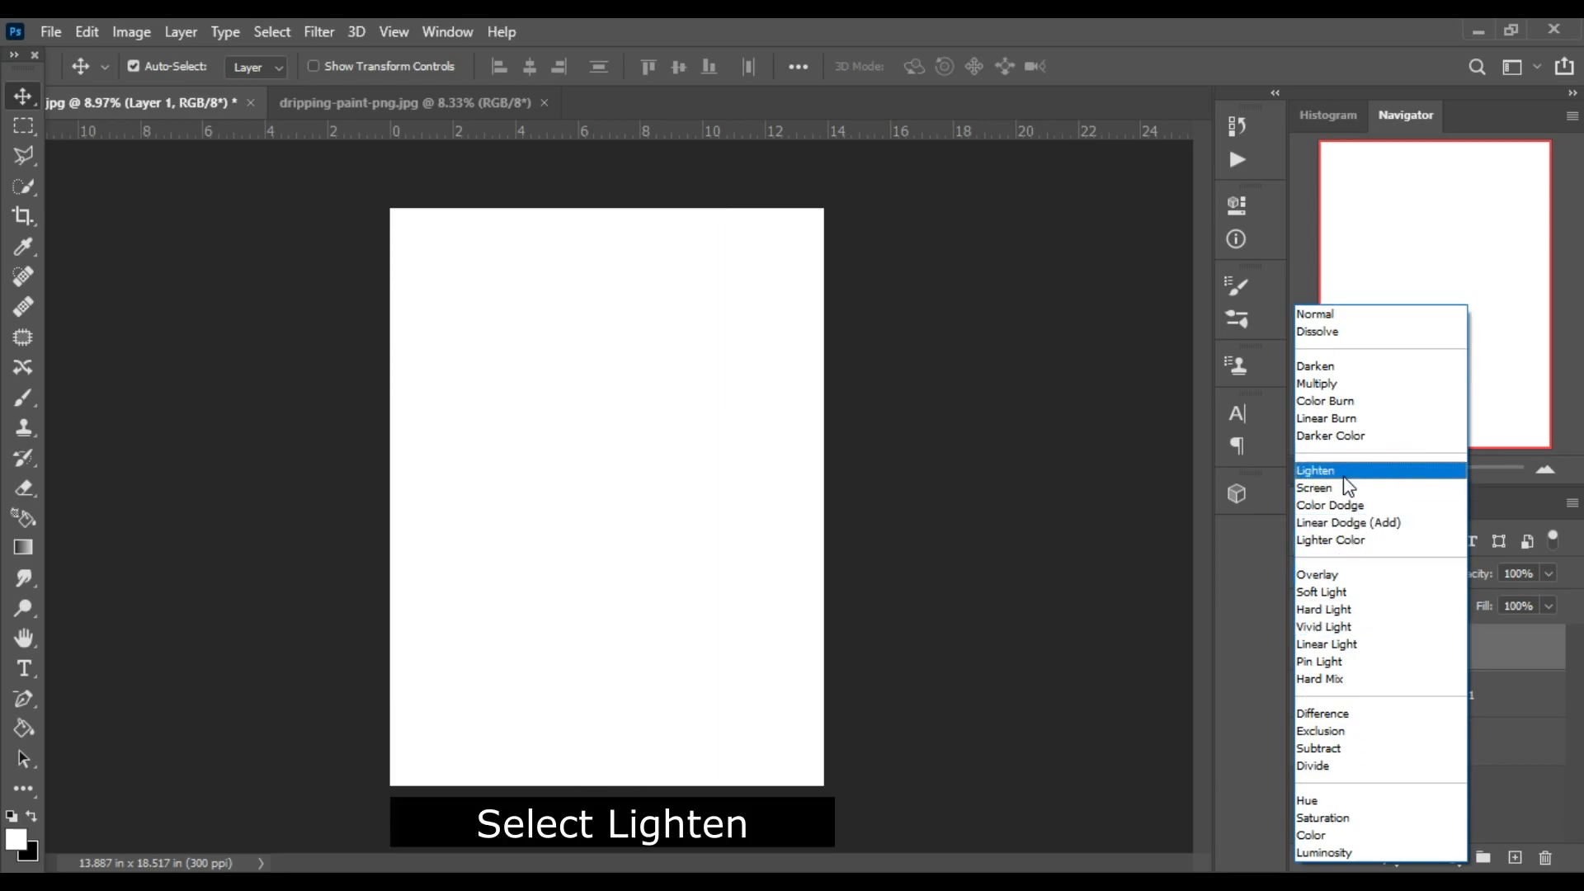
pyautogui.click(1346, 474)
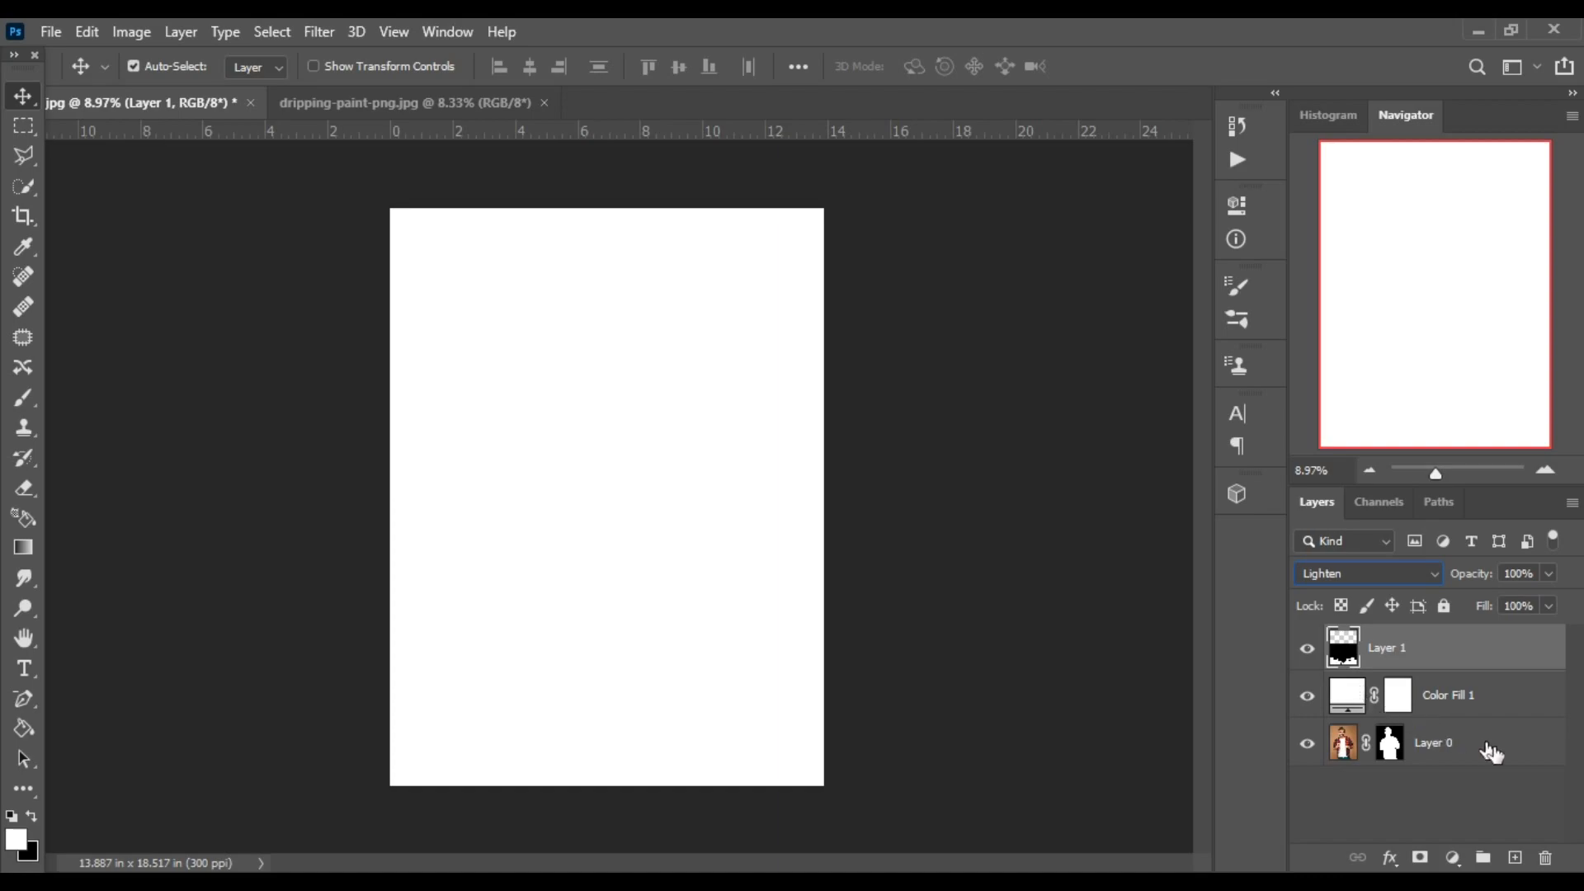
# Place the white Solid Color fill layer beneath the man's layer.
pyautogui.click(1490, 698)
pyautogui.moveTo(1481, 699); pyautogui.dragTo(1475, 759)
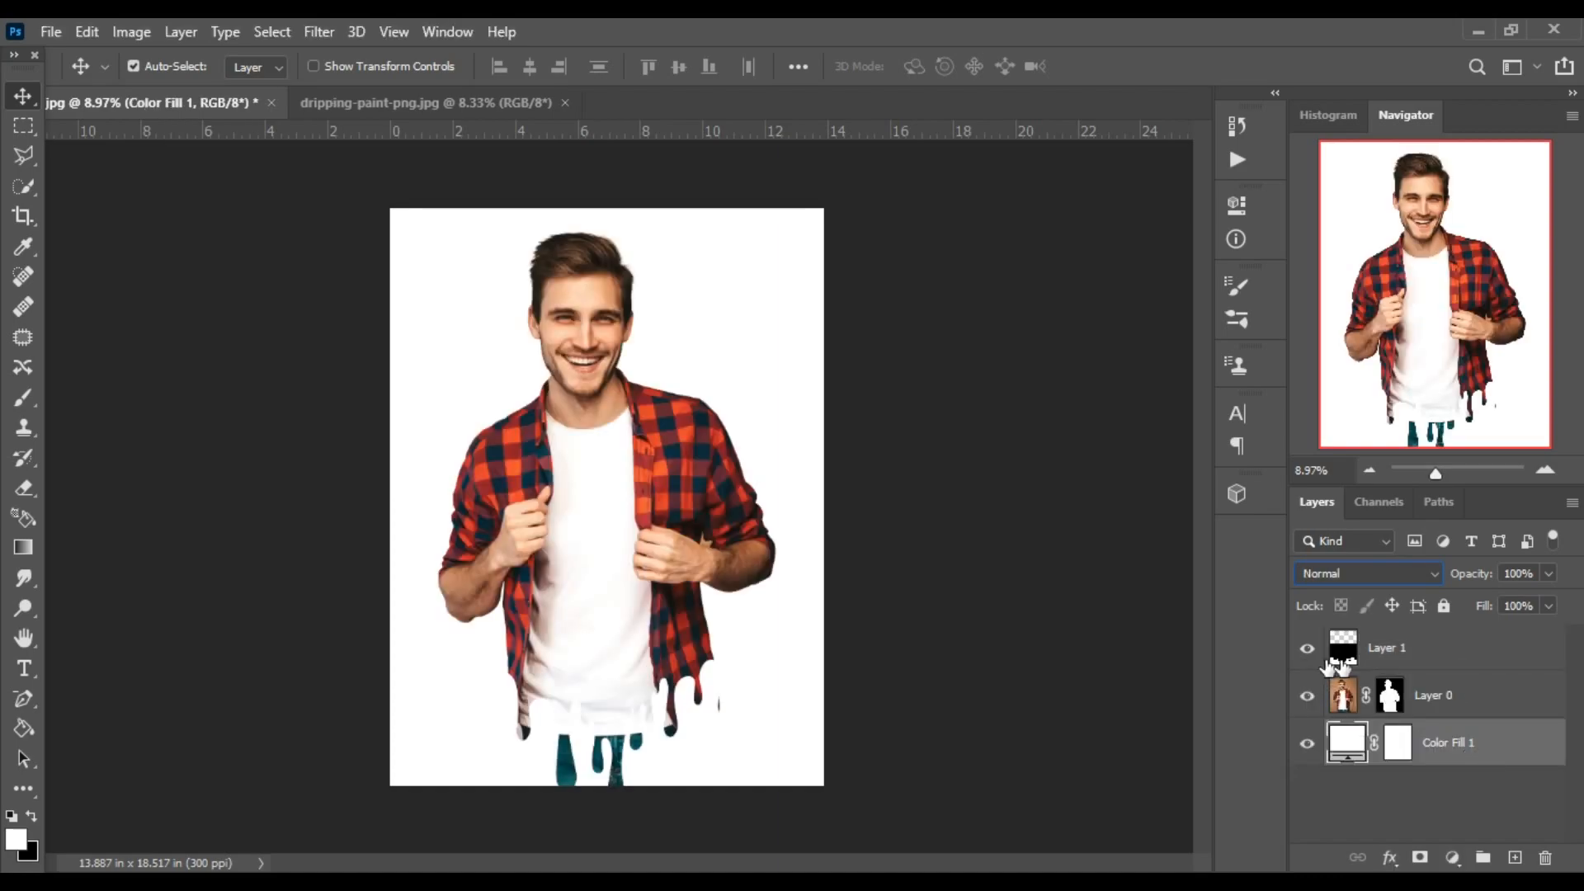
# Raise the paint drips layer to the man's forearms and free-transform it to a narrower, longer shape.
pyautogui.click(1473, 654)
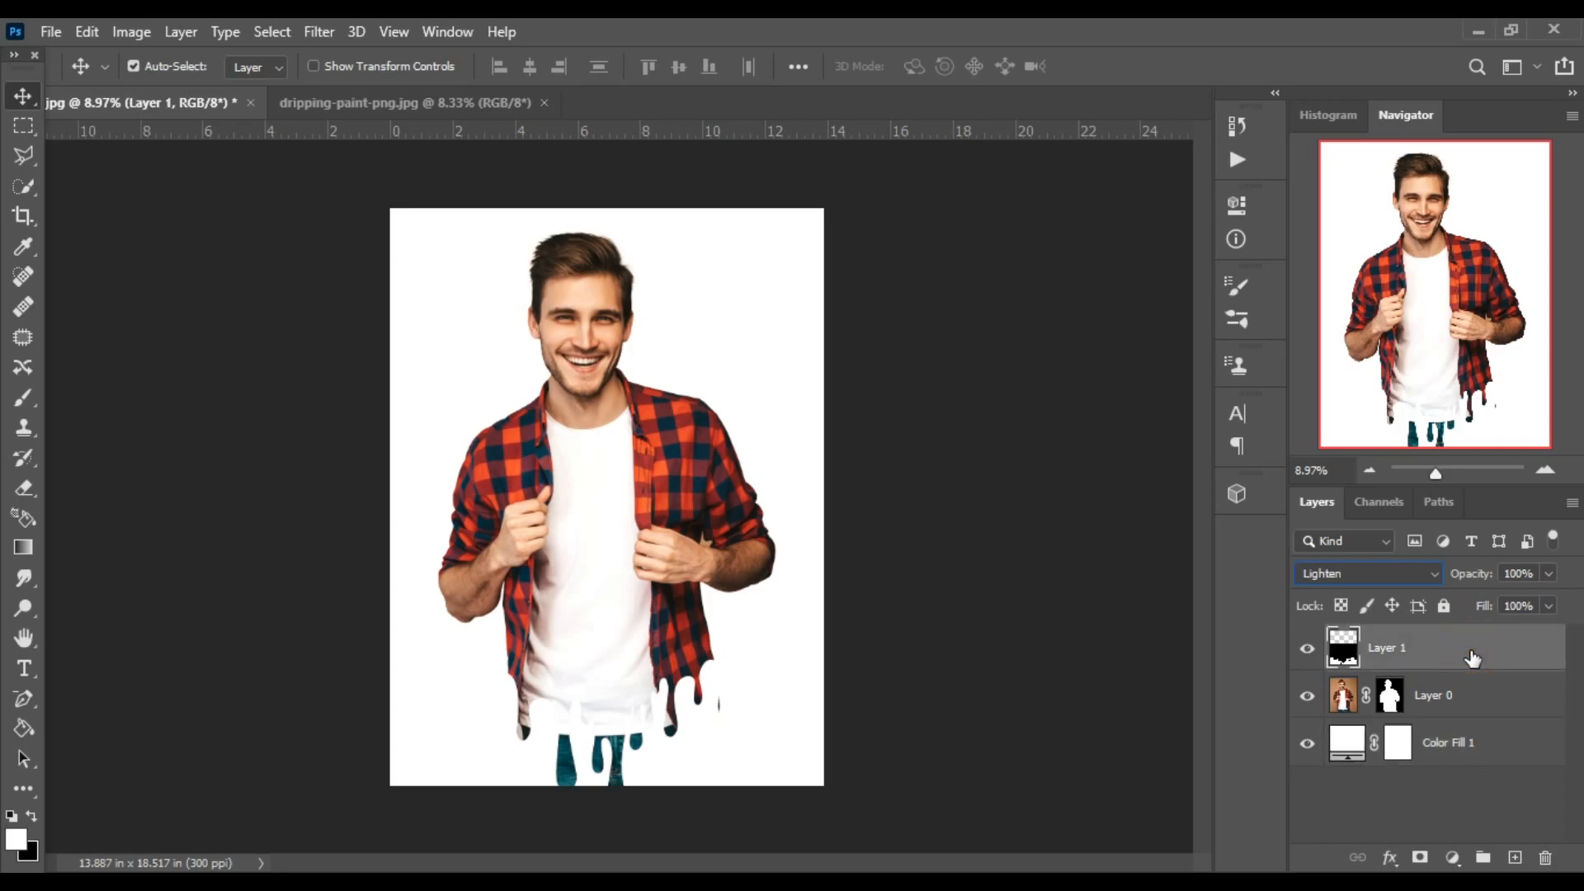
pyautogui.moveTo(621, 737); pyautogui.dragTo(620, 611)
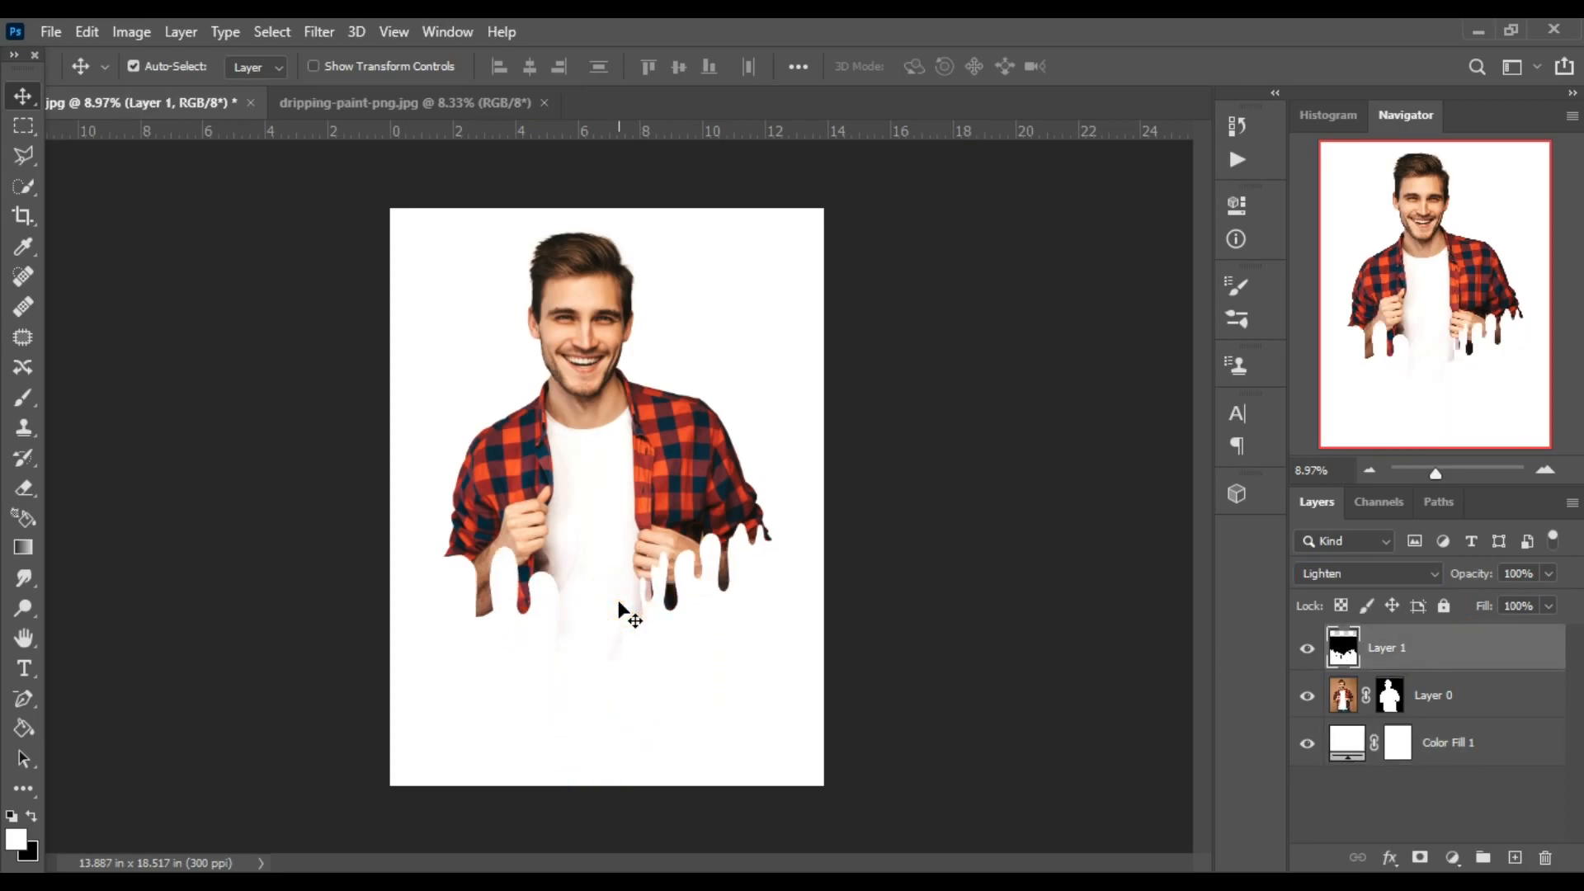
pyautogui.hotkey('ctrl', 't')
pyautogui.moveTo(241, 595); pyautogui.dragTo(359, 597)
pyautogui.moveTo(861, 597); pyautogui.dragTo(834, 597)
pyautogui.moveTo(597, 830); pyautogui.dragTo(597, 872)
pyautogui.press('Return')
# Enlarge the man's layer with Free Transform to about 122% width and 113% height, extending past the canvas edges.
pyautogui.click(1434, 695)
pyautogui.hotkey('ctrl', 't')
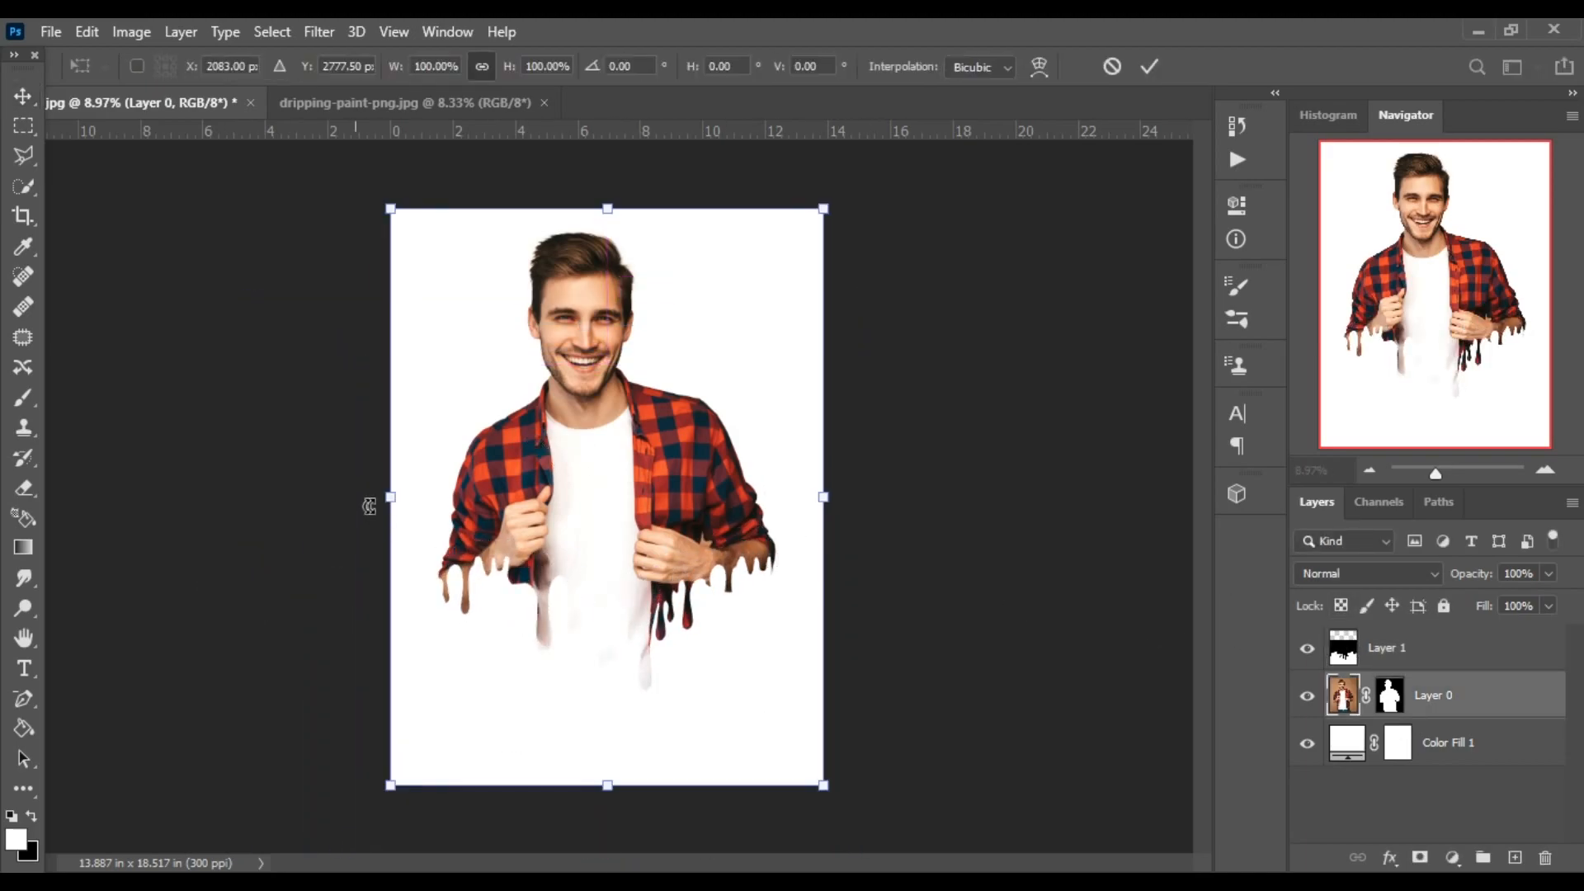
pyautogui.moveTo(390, 498); pyautogui.dragTo(361, 499)
pyautogui.moveTo(824, 498); pyautogui.dragTo(863, 498)
pyautogui.moveTo(597, 782); pyautogui.dragTo(611, 838)
pyautogui.moveTo(862, 523); pyautogui.dragTo(863, 523)
pyautogui.moveTo(359, 523); pyautogui.dragTo(341, 524)
pyautogui.moveTo(863, 523); pyautogui.dragTo(871, 524)
pyautogui.moveTo(608, 838); pyautogui.dragTo(606, 843)
pyautogui.moveTo(606, 209); pyautogui.dragTo(607, 192)
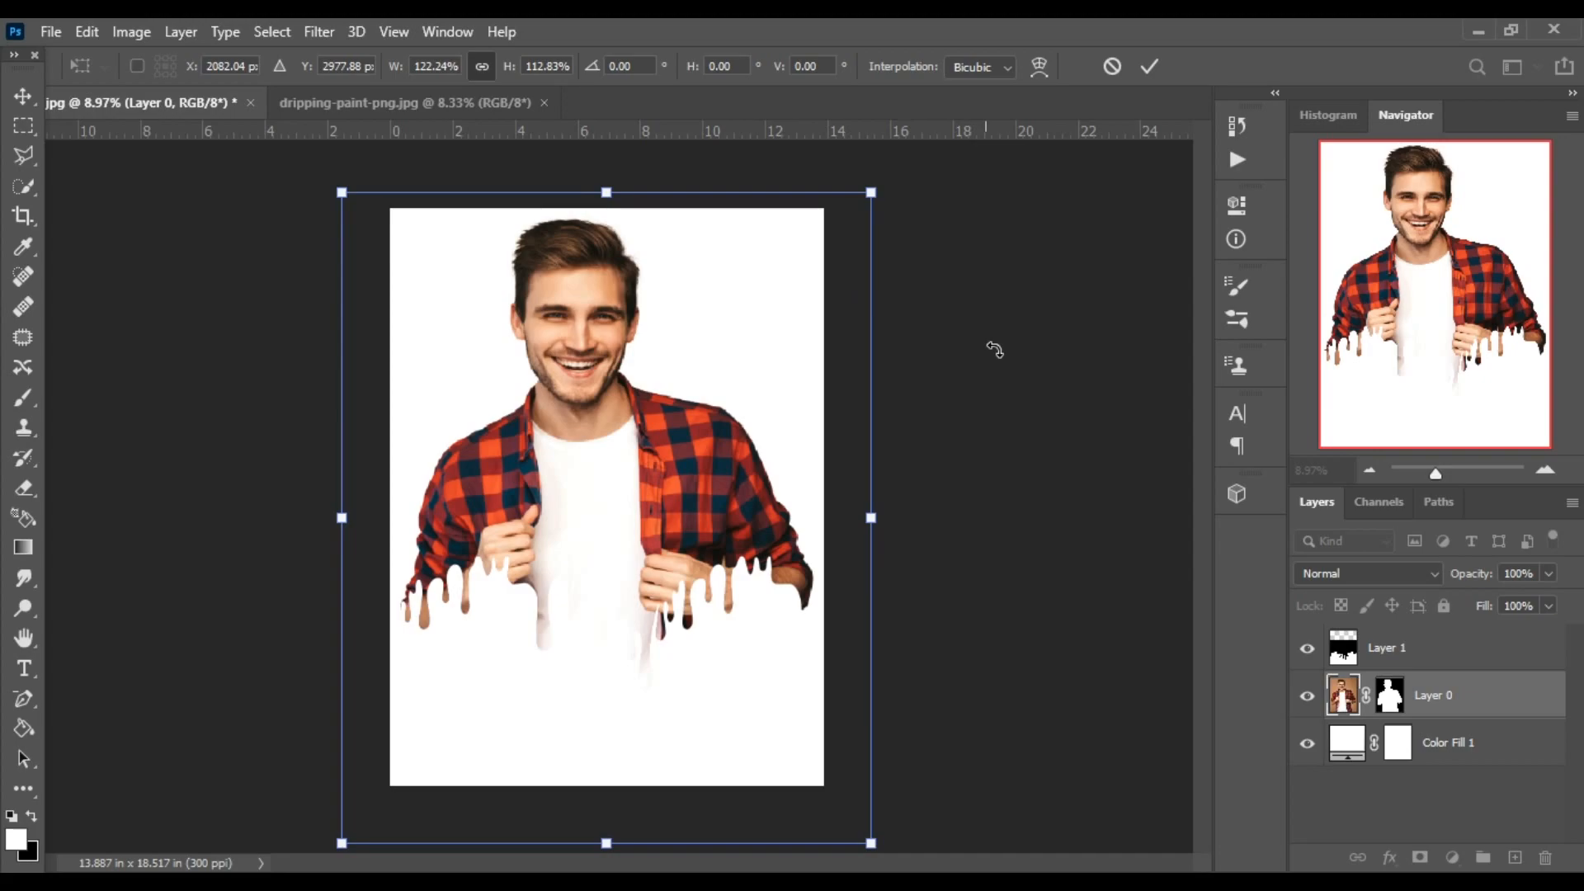
pyautogui.press('Return')
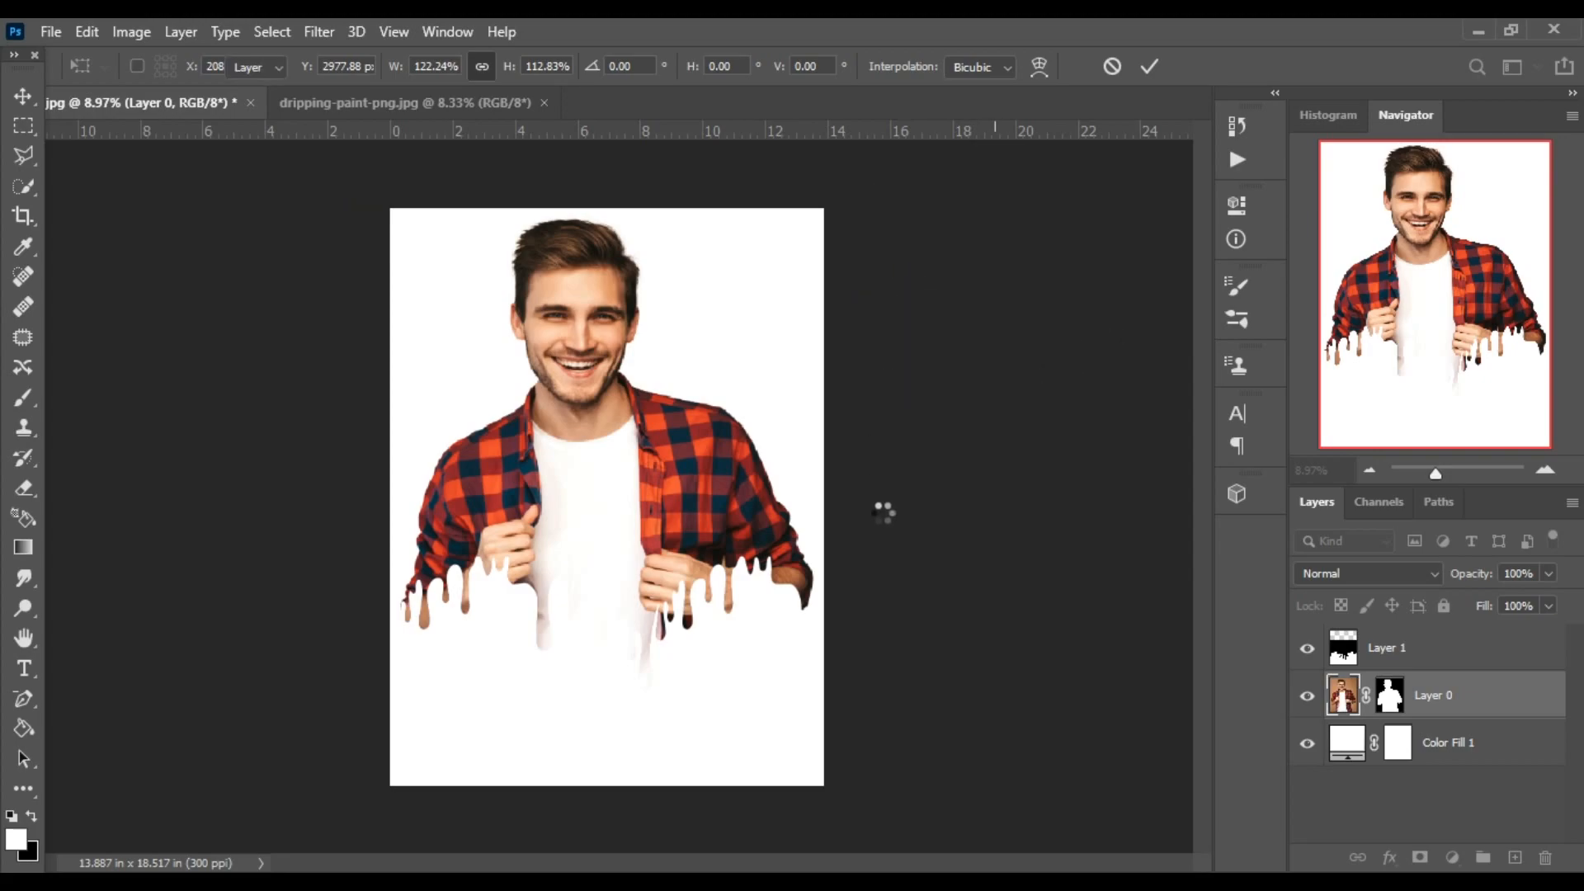
# Resize the paint drips layer with Free Transform and reposition it so the drips cut across the man's hands and sleeves.
pyautogui.click(1394, 648)
pyautogui.hotkey('ctrl', 't')
pyautogui.moveTo(567, 566); pyautogui.dragTo(574, 522)
pyautogui.moveTo(367, 566); pyautogui.dragTo(402, 568)
pyautogui.moveTo(592, 616); pyautogui.dragTo(591, 612)
pyautogui.moveTo(844, 566); pyautogui.dragTo(1036, 568)
pyautogui.moveTo(892, 641); pyautogui.dragTo(592, 746)
pyautogui.press('Return')
pyautogui.moveTo(577, 603); pyautogui.dragTo(584, 361)
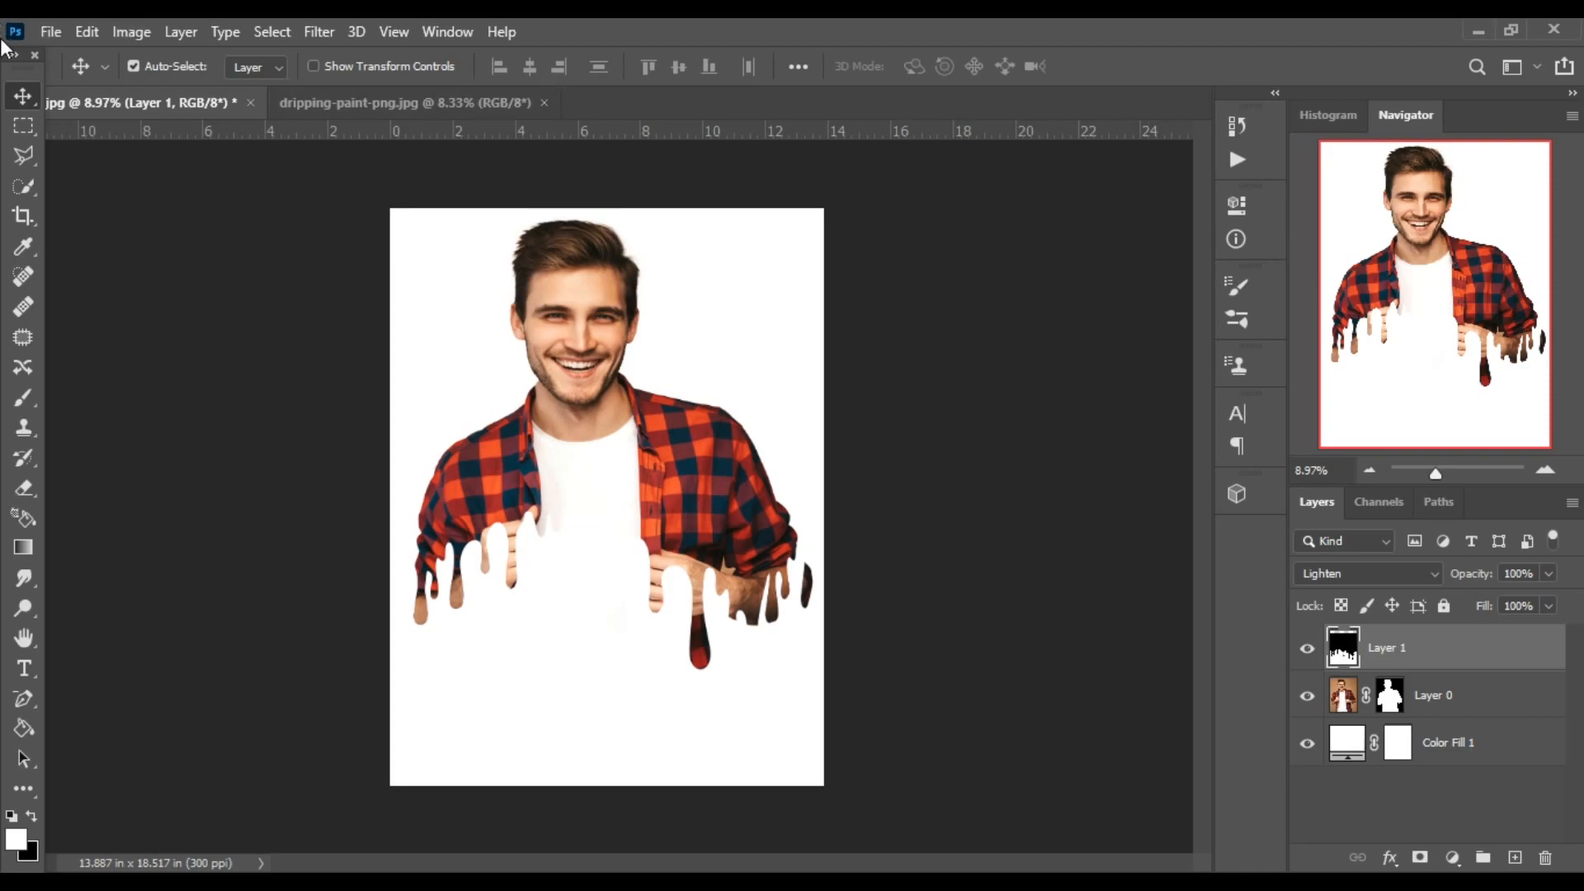
pyautogui.click(16, 106)
pyautogui.click(49, 33)
pyautogui.click(64, 85)
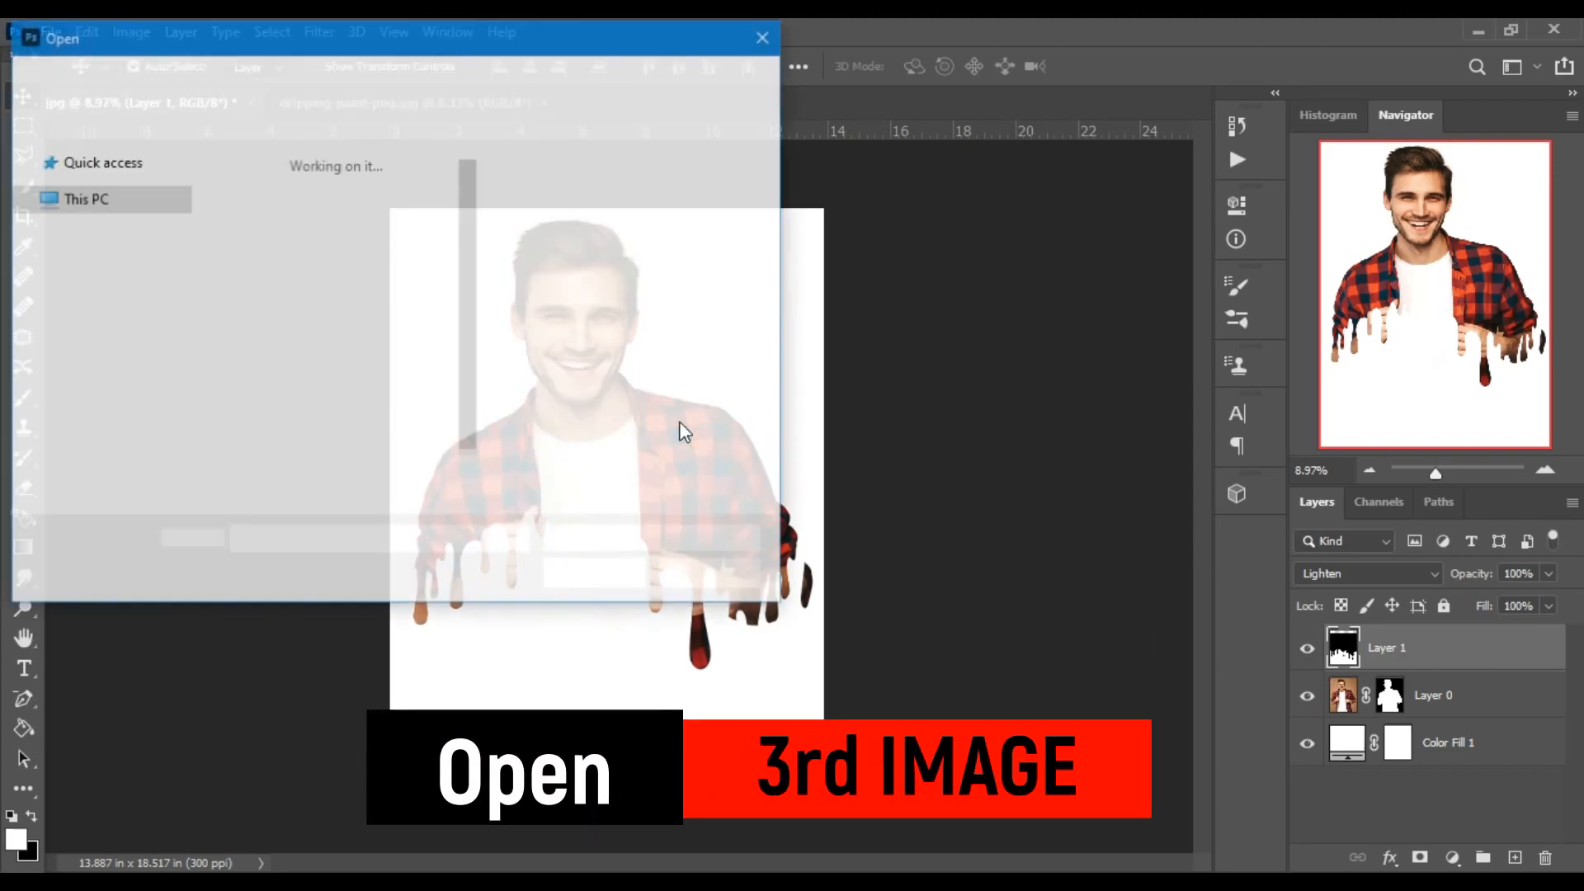
pyautogui.click(248, 202)
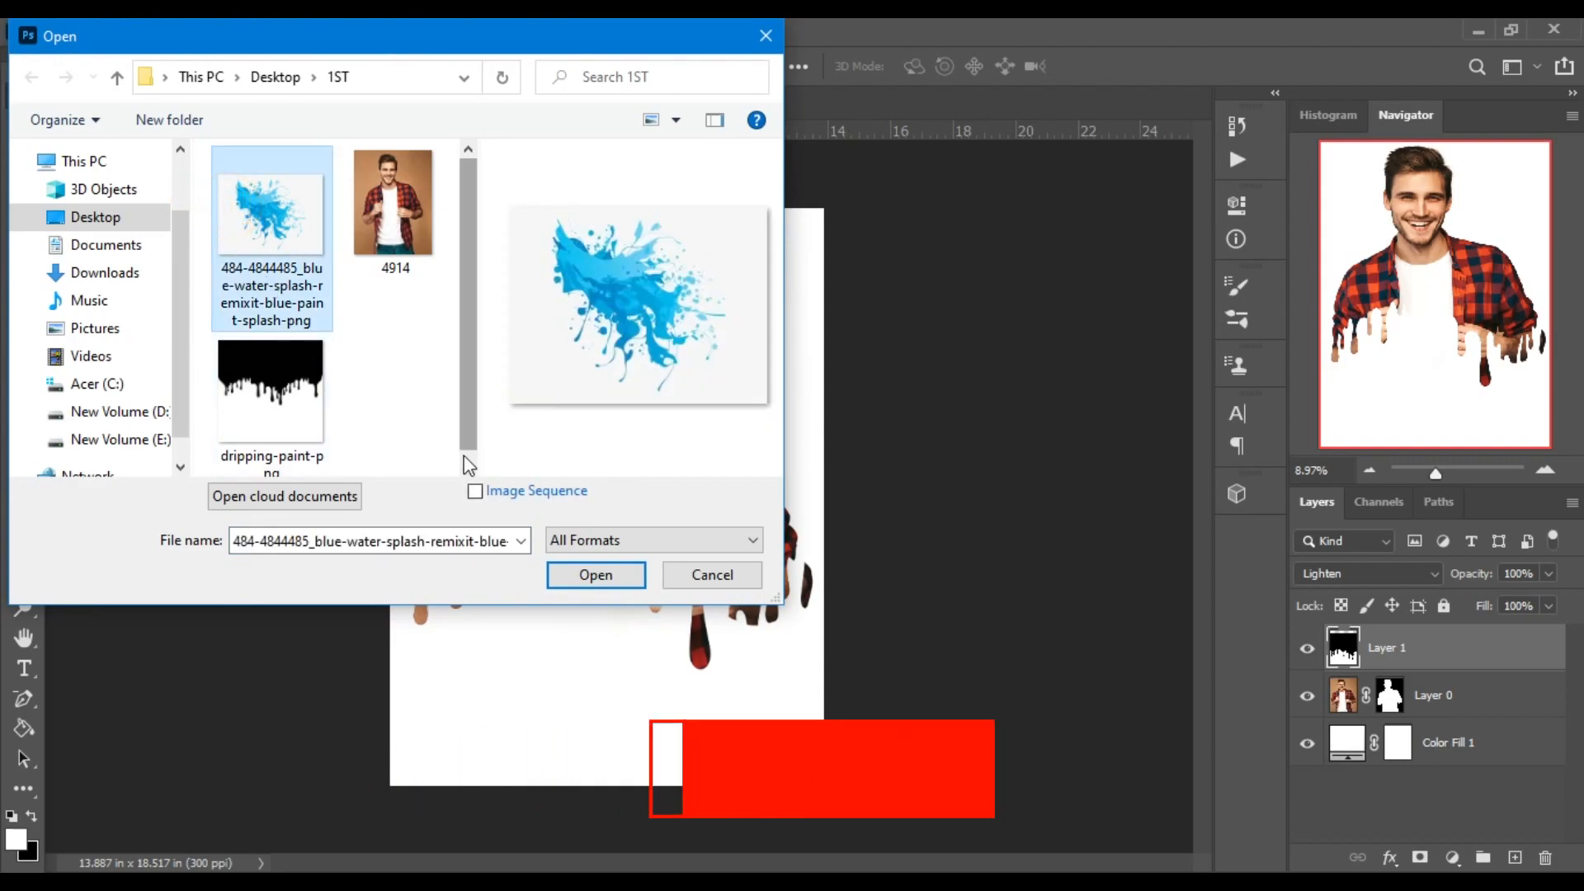
pyautogui.click(595, 574)
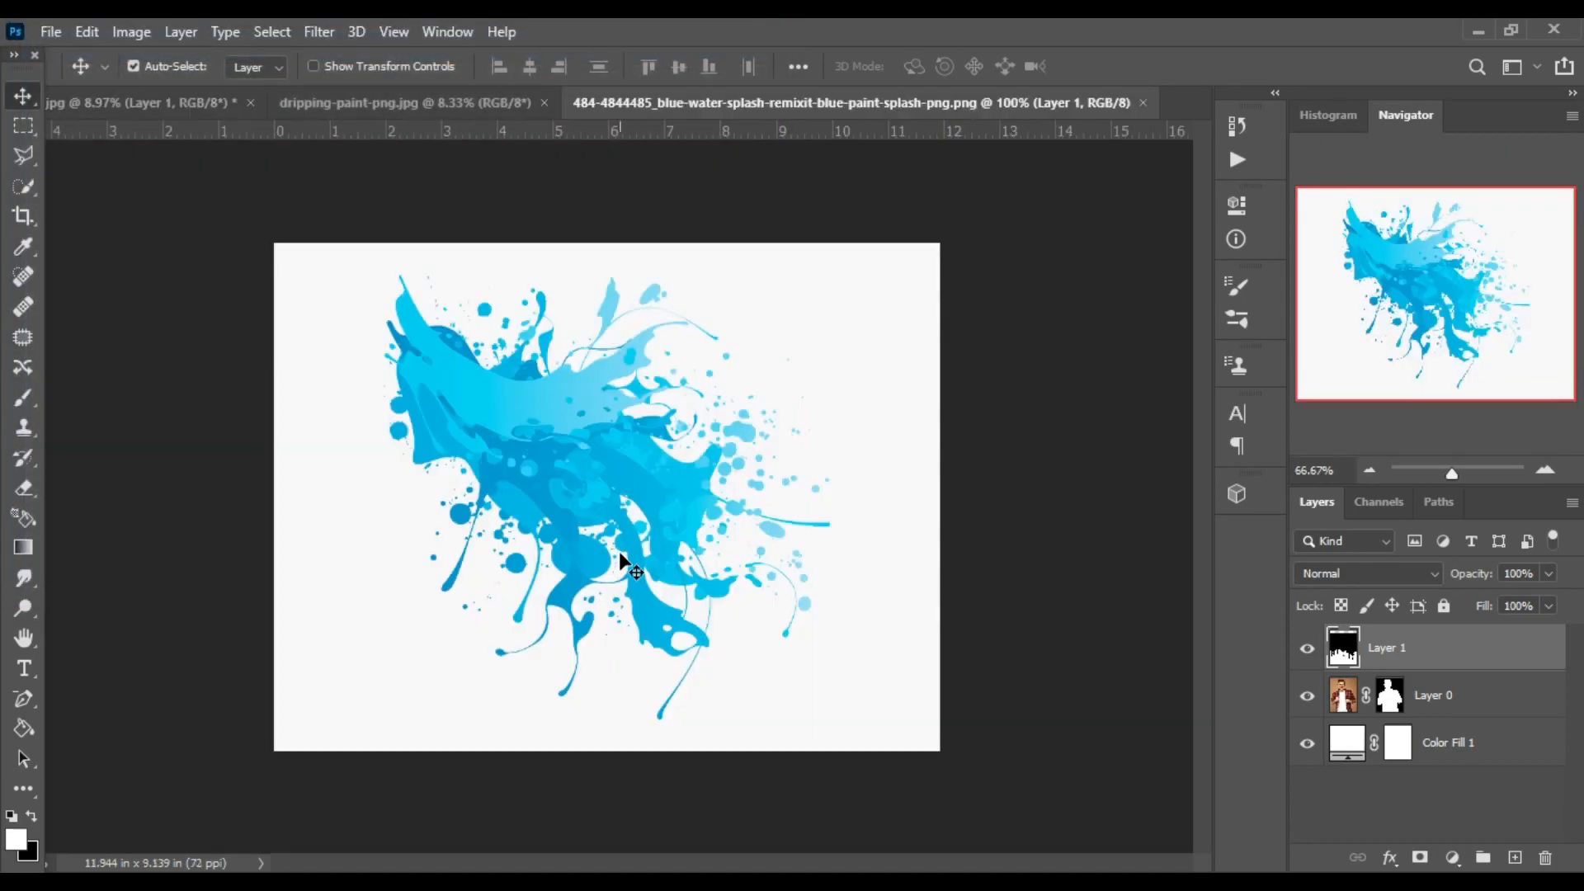
pyautogui.moveTo(618, 468); pyautogui.dragTo(498, 279)
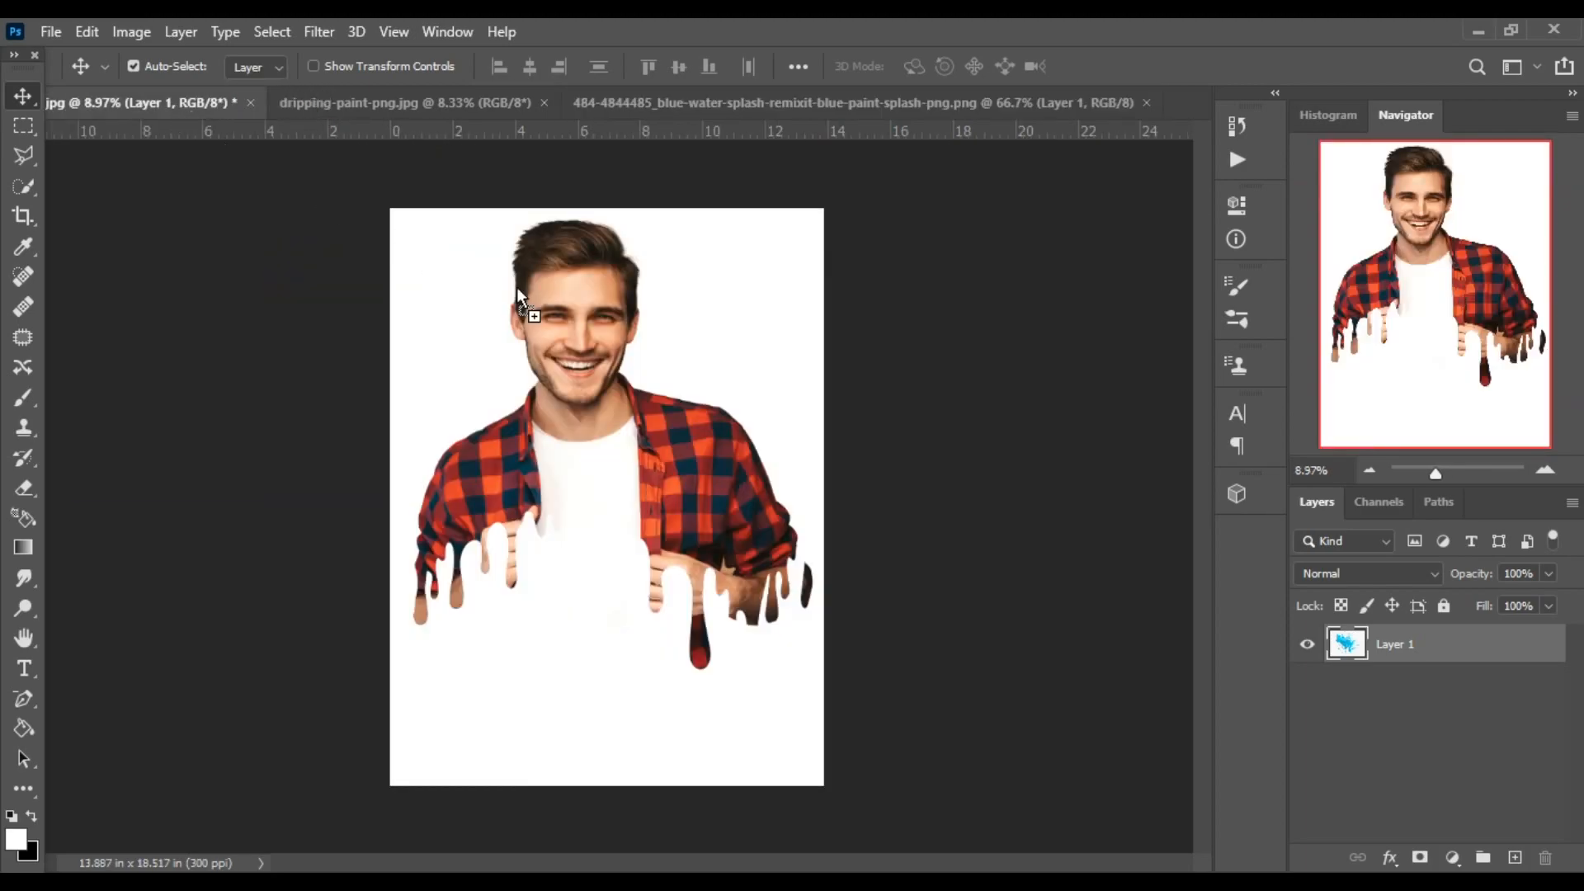
pyautogui.moveTo(661, 330); pyautogui.dragTo(661, 330)
pyautogui.click(903, 401)
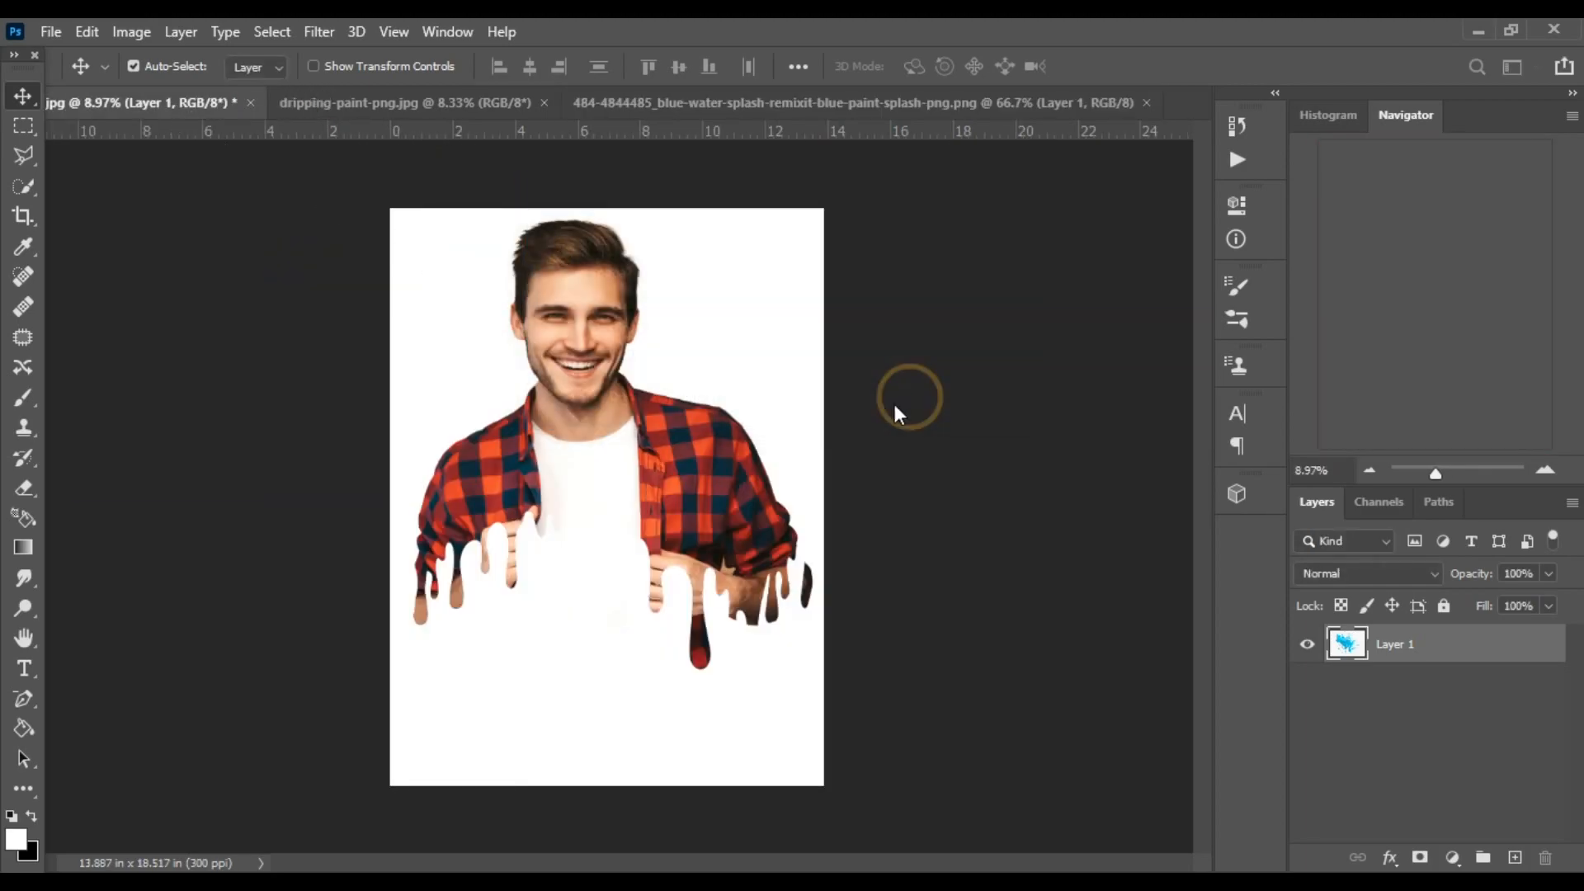
# Enlarge the blue splash with Free Transform so it covers the upper part of the canvas around the man's head.
pyautogui.hotkey('ctrl', 't')
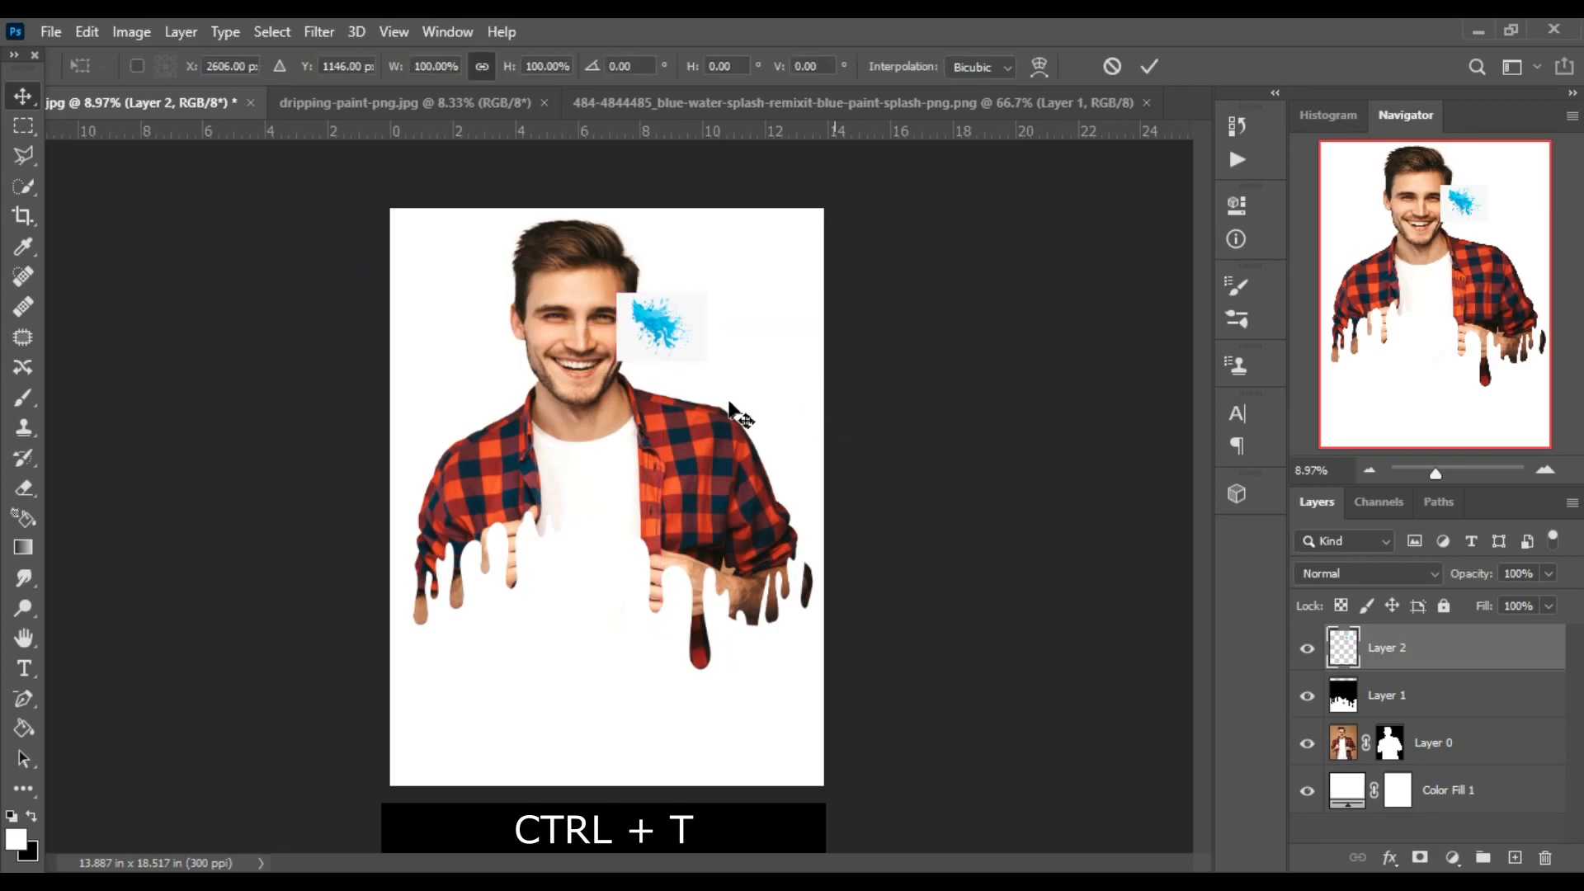
pyautogui.moveTo(614, 292); pyautogui.dragTo(543, 325)
pyautogui.moveTo(618, 386); pyautogui.dragTo(824, 478)
pyautogui.press('Return')
# Place the splash layer between the man and the white fill, and enlarge it slightly further beyond the canvas edges.
pyautogui.moveTo(1477, 643); pyautogui.dragTo(1474, 770)
pyautogui.hotkey('ctrl', 't')
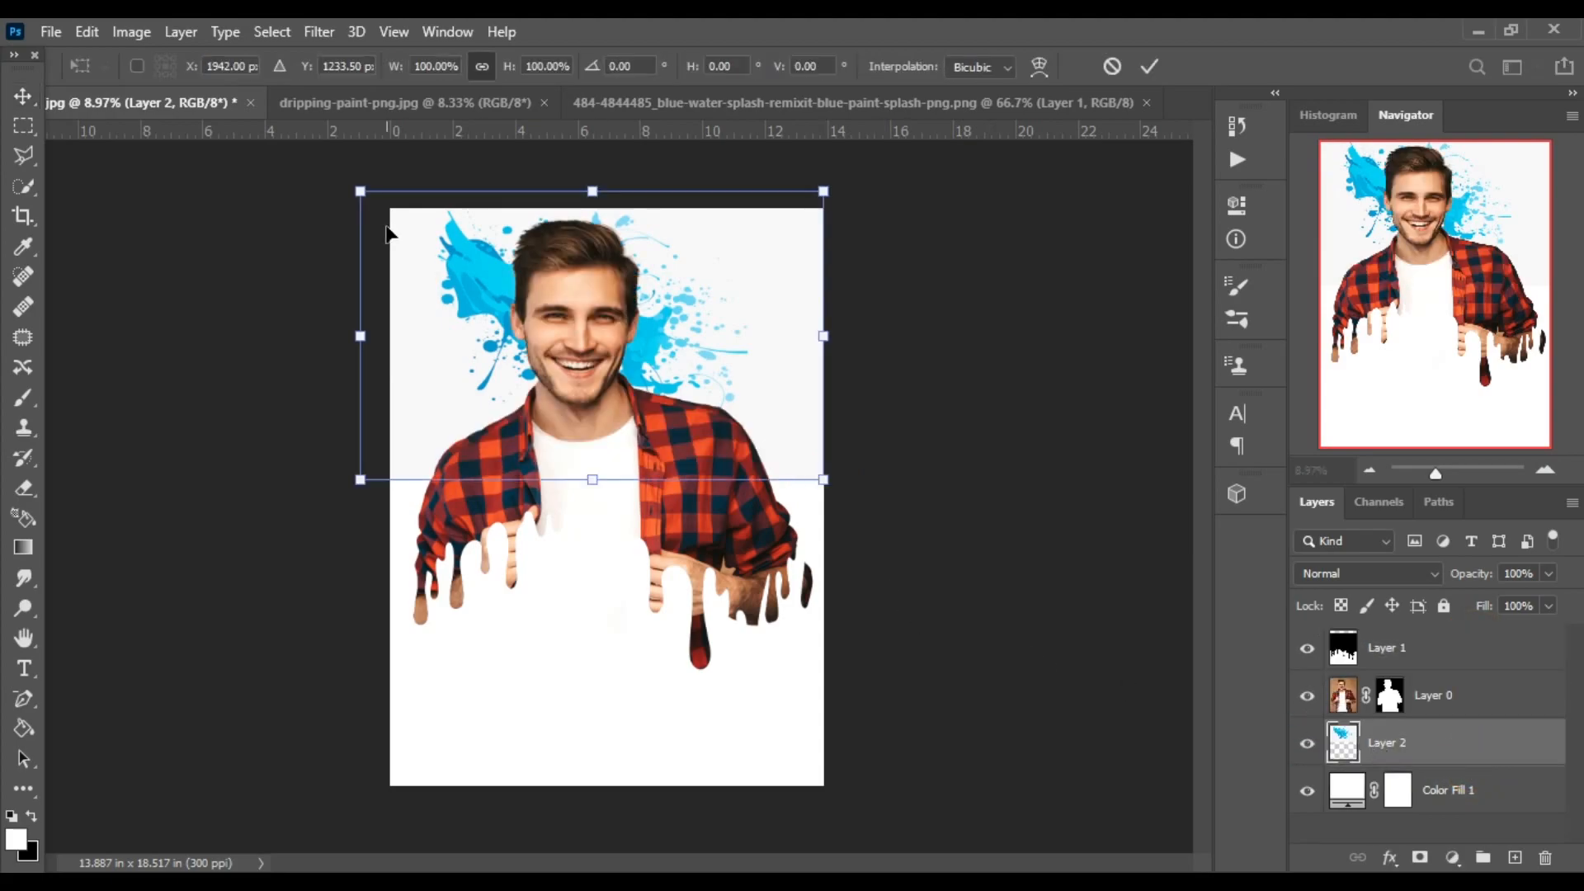
pyautogui.moveTo(360, 219); pyautogui.dragTo(339, 182)
pyautogui.moveTo(820, 478); pyautogui.dragTo(871, 517)
pyautogui.press('Return')
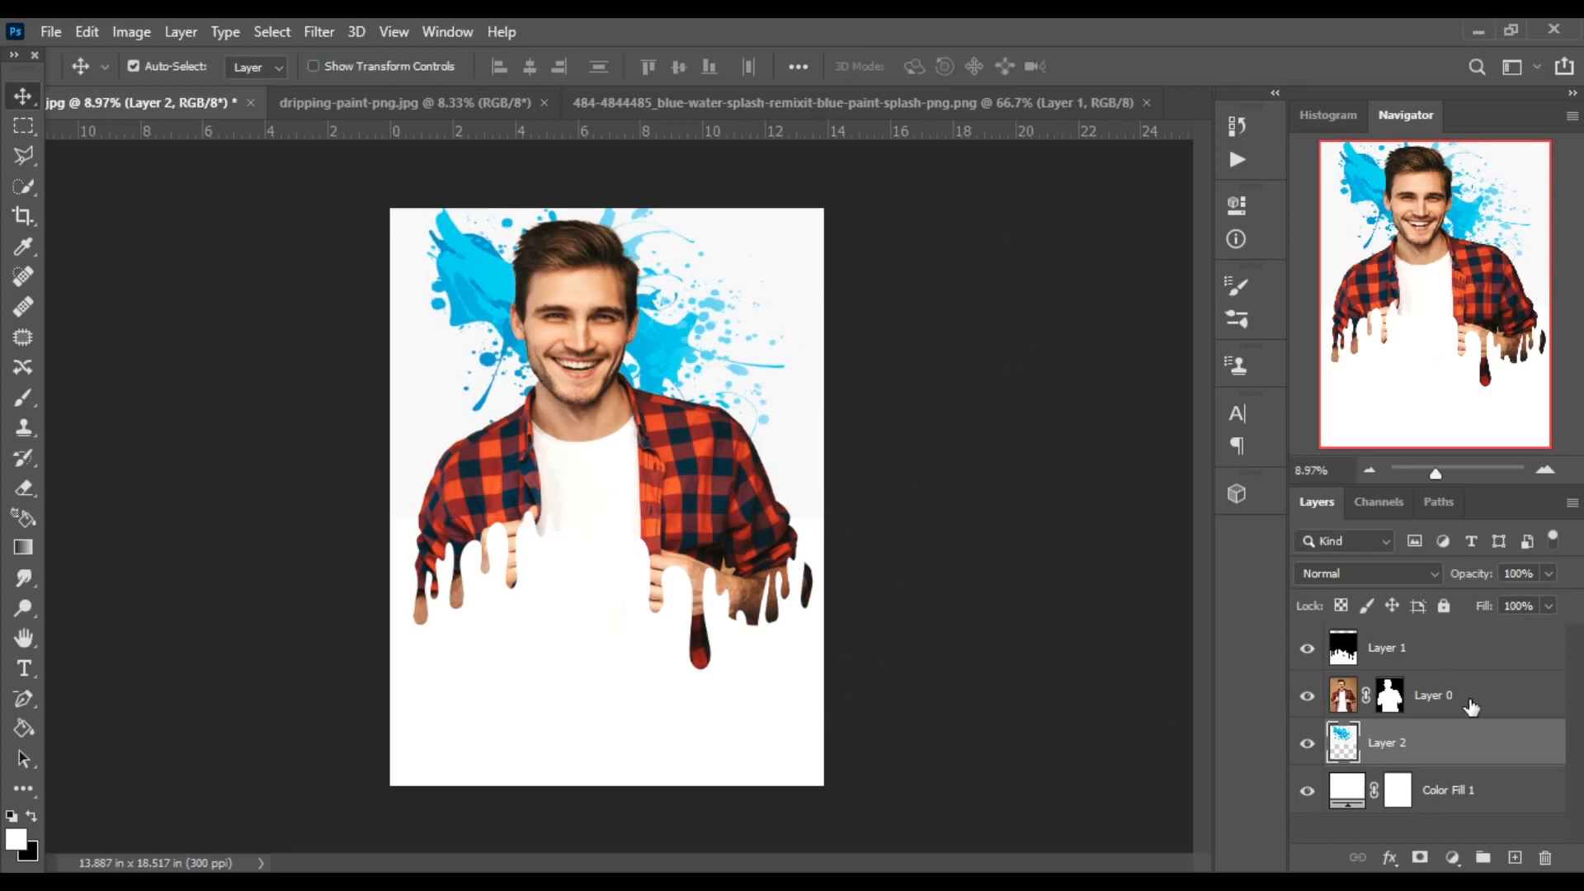
# Move the man and the paint drips down on the canvas so more of the splash shows above his head.
pyautogui.click(1472, 696)
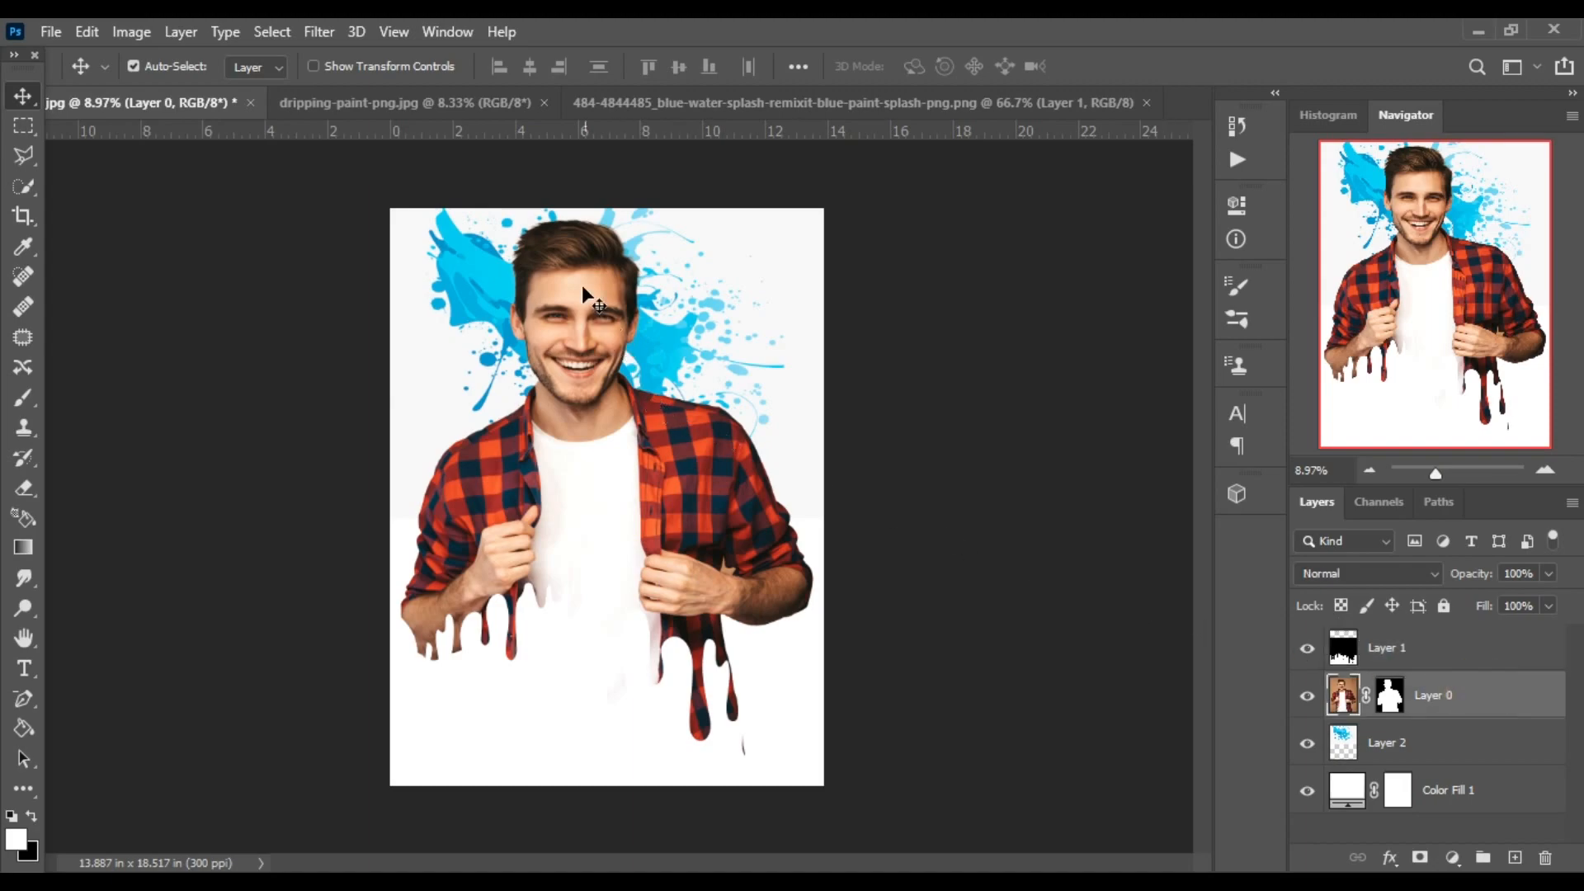
pyautogui.moveTo(582, 289); pyautogui.dragTo(588, 340)
pyautogui.click(588, 339)
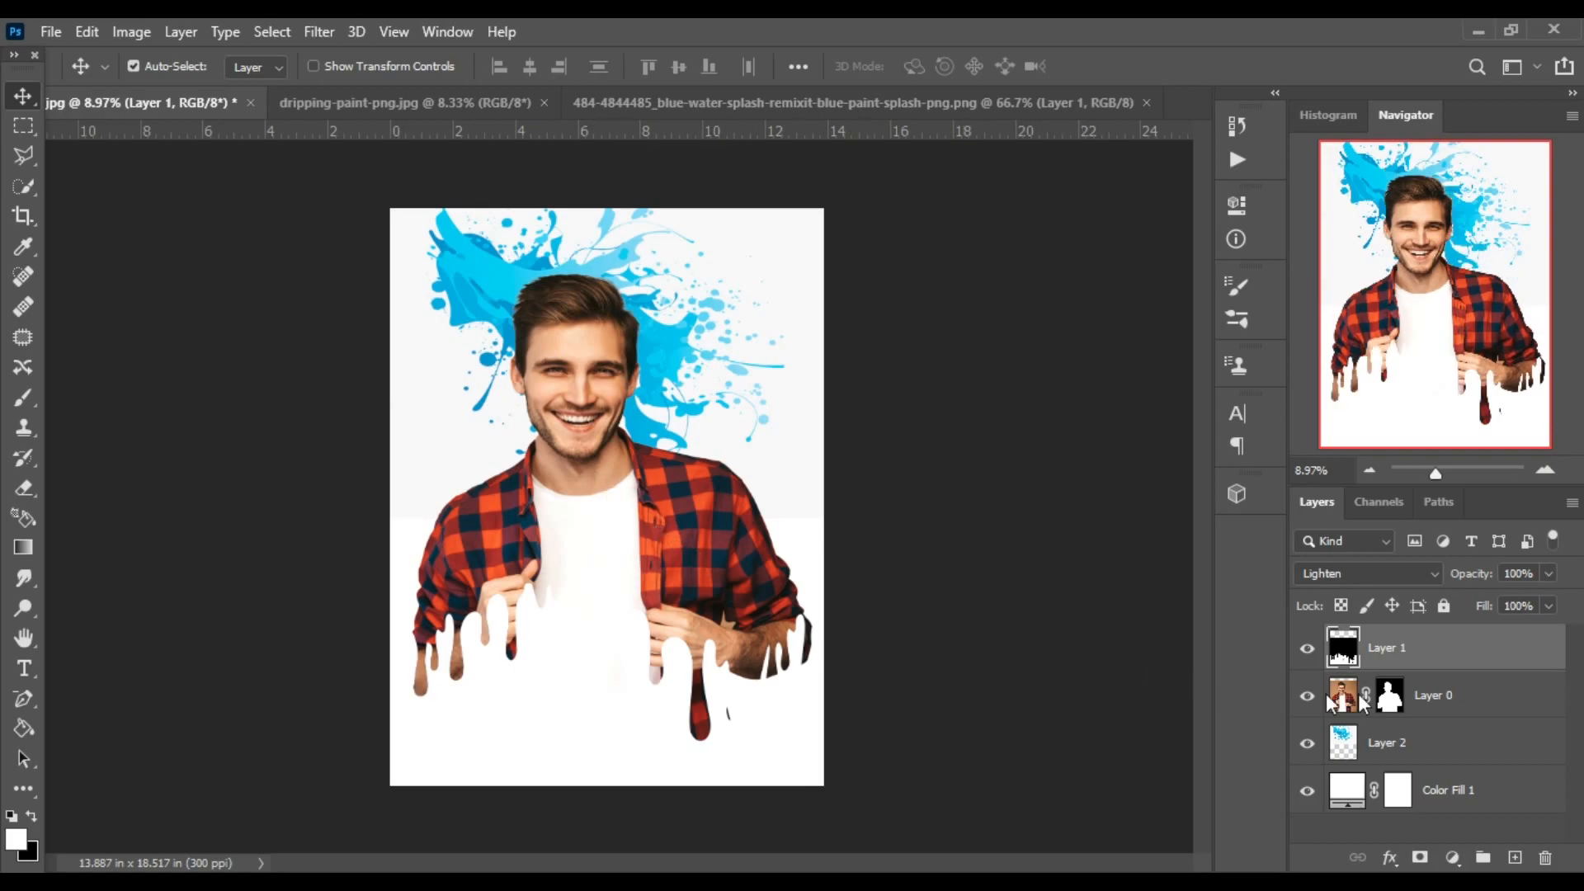
# Reposition the paint drips layer so the drips fall from the man's sleeves and shirt edges.
pyautogui.click(1512, 695)
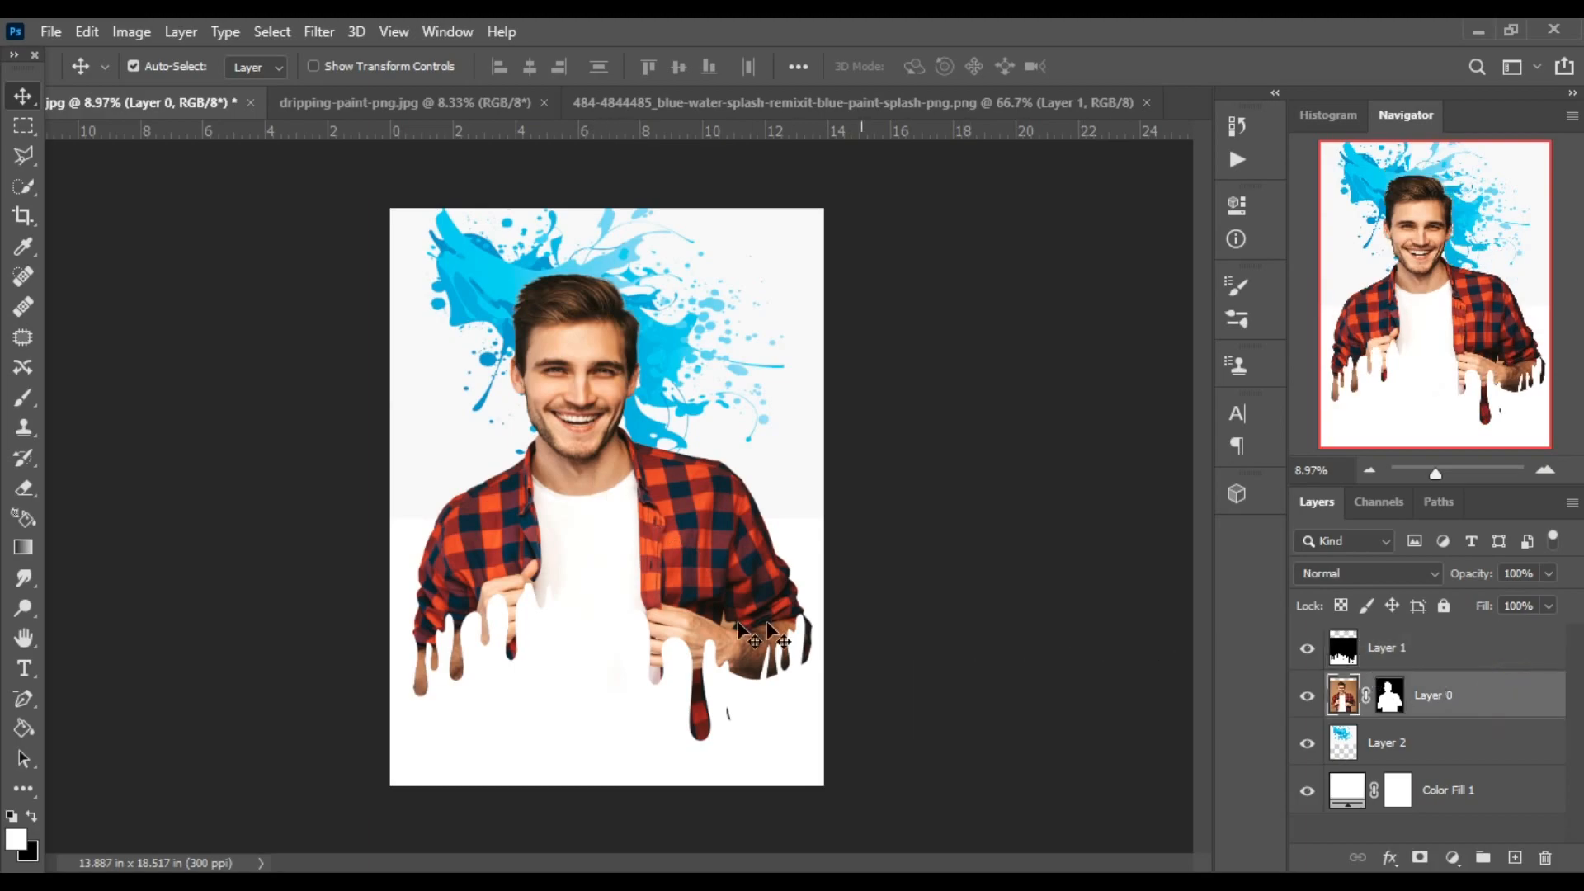
pyautogui.click(1512, 663)
pyautogui.moveTo(622, 622); pyautogui.dragTo(551, 642)
pyautogui.moveTo(551, 631)
pyautogui.mouseDown()
pyautogui.moveTo(542, 680)
pyautogui.moveTo(558, 615)
pyautogui.moveTo(536, 600)
pyautogui.moveTo(555, 611)
pyautogui.mouseUp()
pyautogui.moveTo(707, 588)
pyautogui.mouseDown()
pyautogui.moveTo(728, 583)
pyautogui.moveTo(701, 592)
pyautogui.mouseUp()
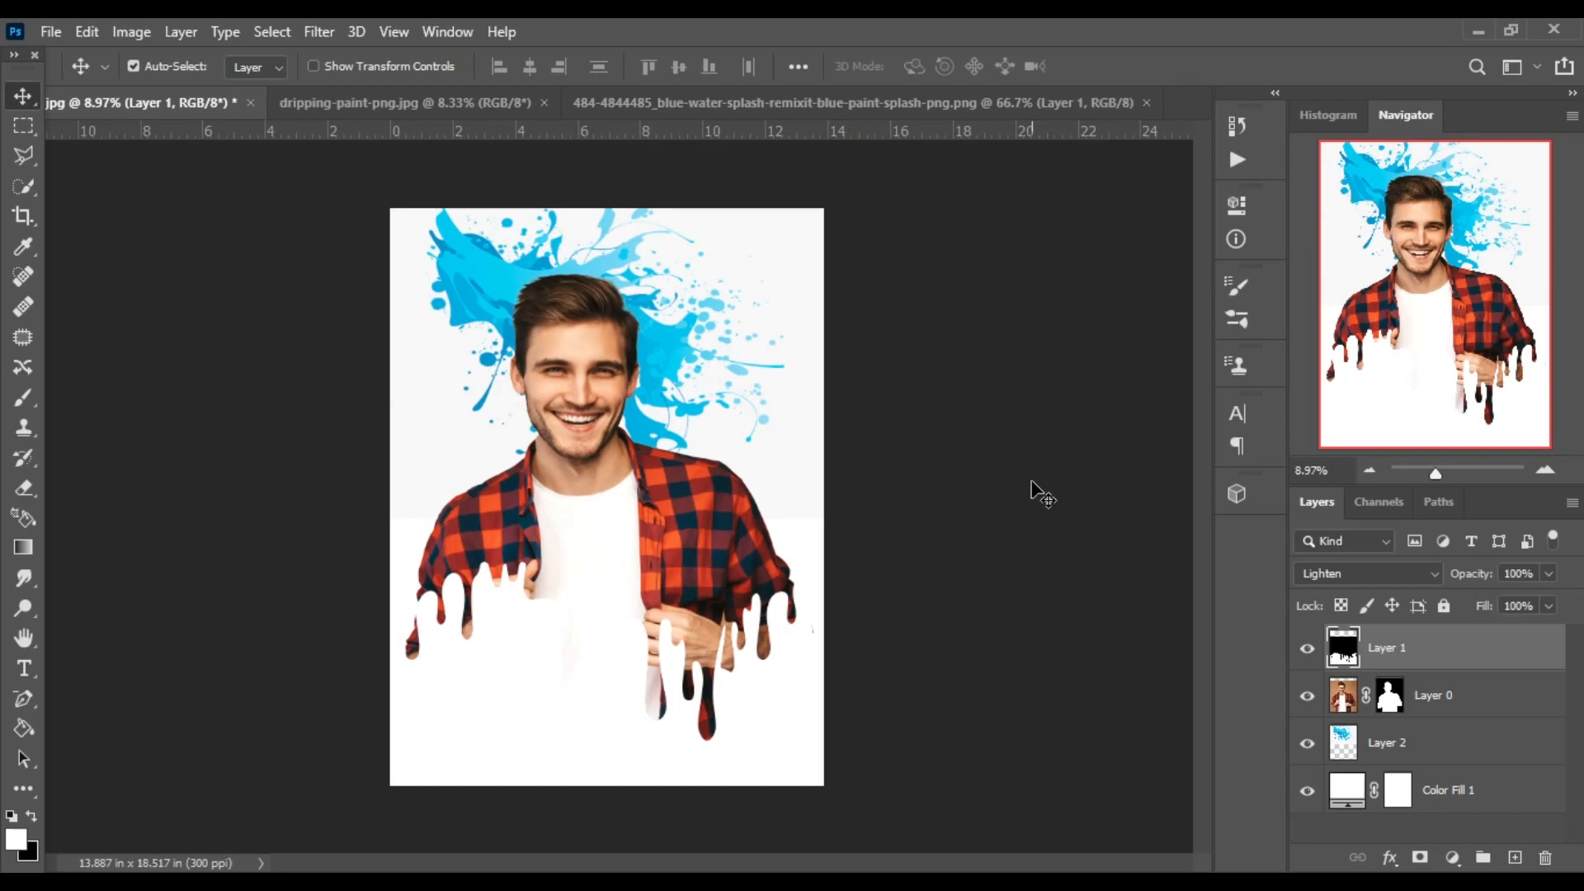
# Recolour the blue splash red with a Hue/Saturation adjustment layer above it, using Hue +158 and Saturation +49.
pyautogui.click(1392, 753)
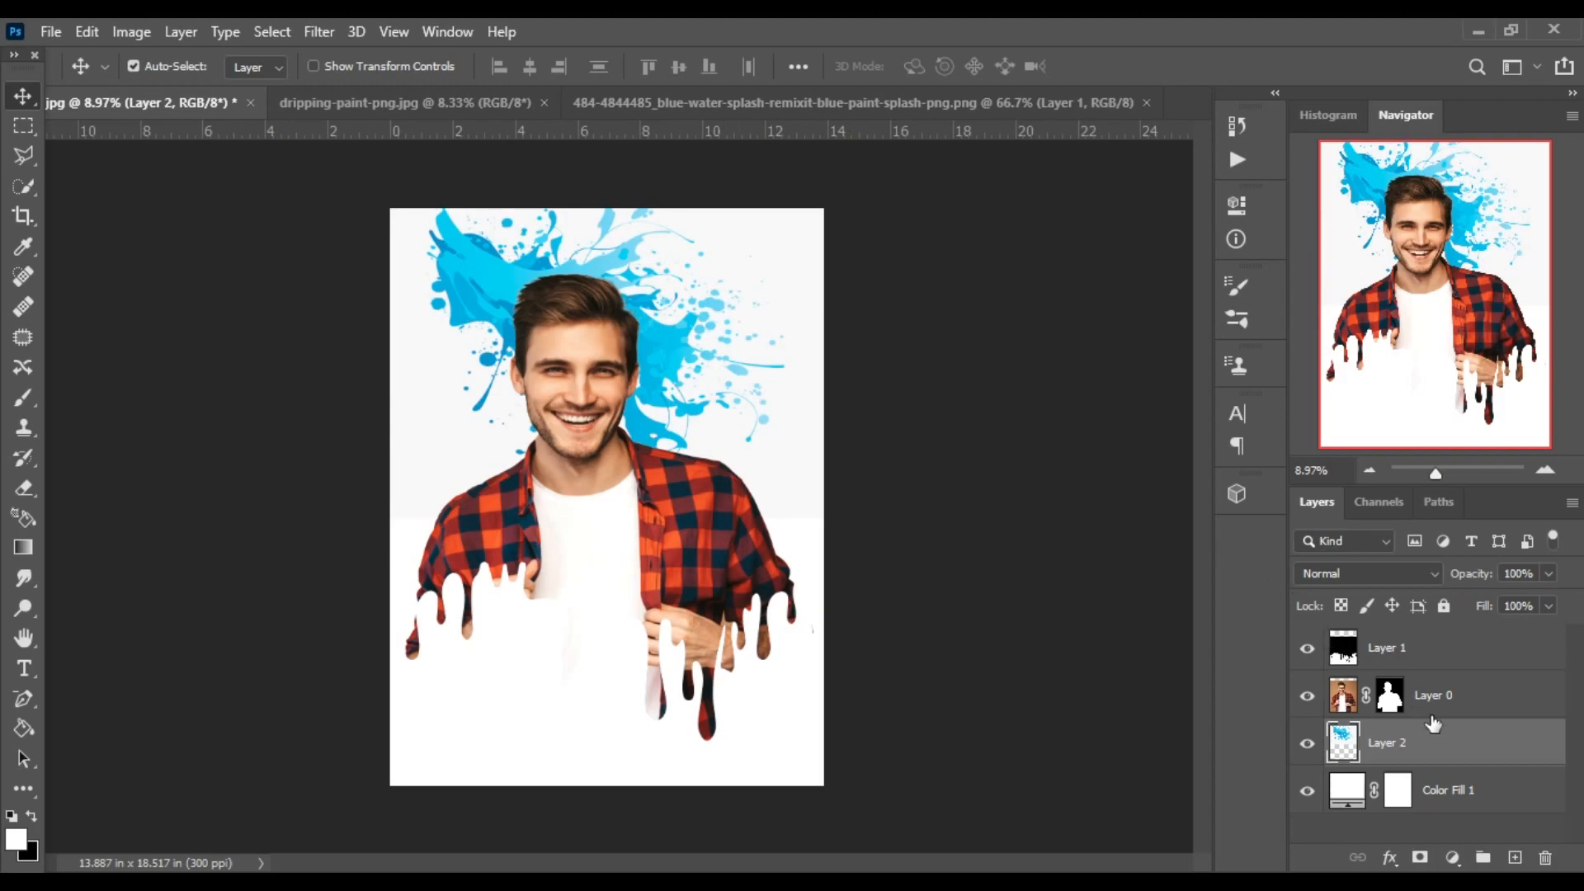
pyautogui.click(1450, 858)
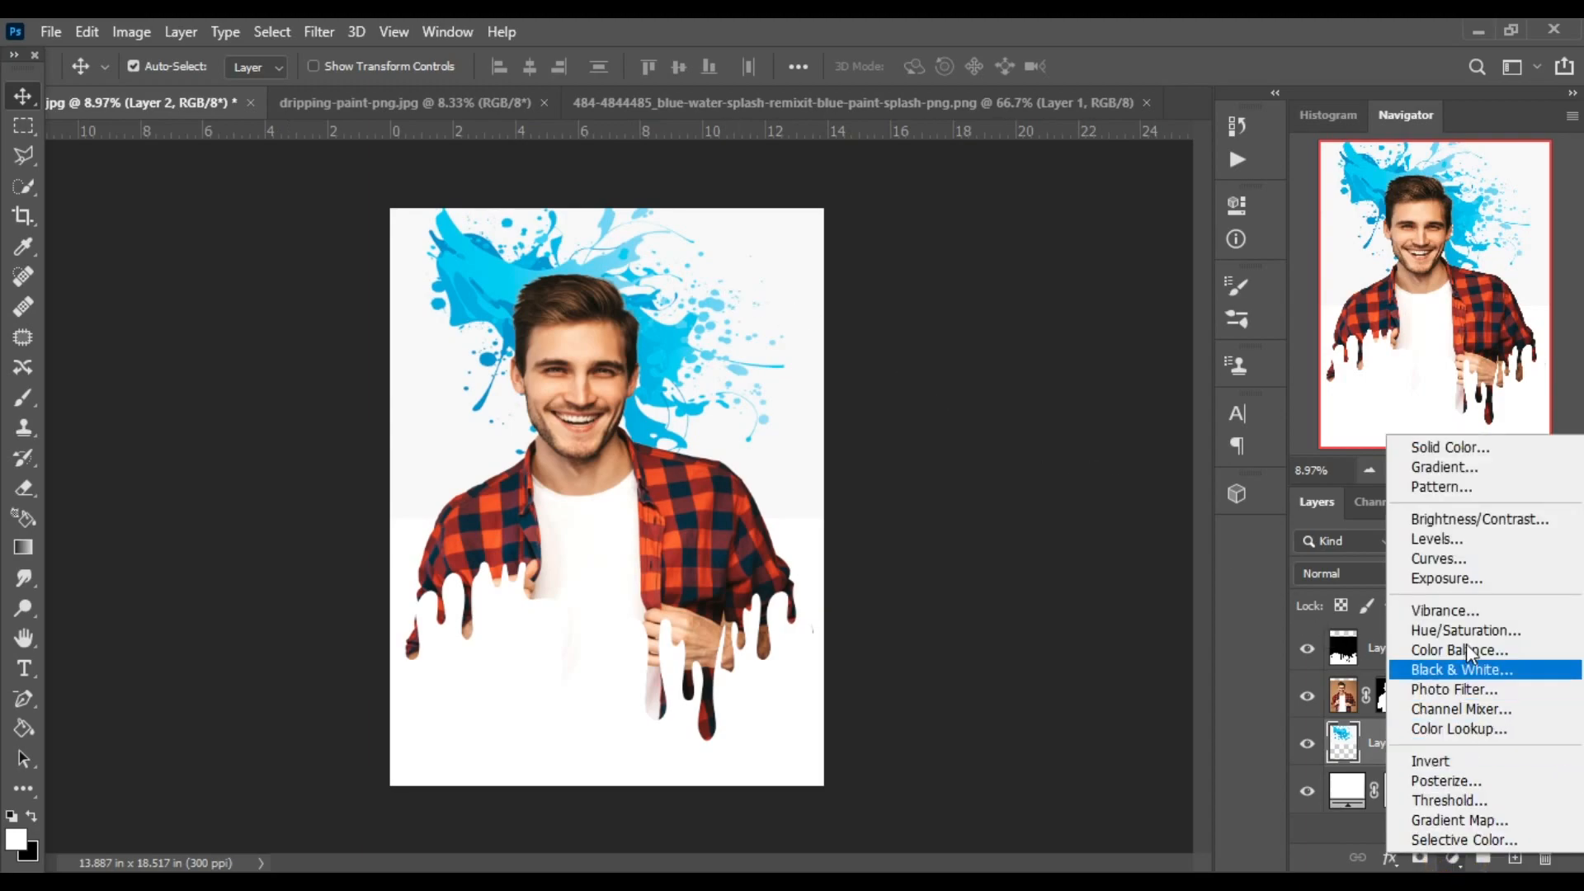
pyautogui.click(1466, 625)
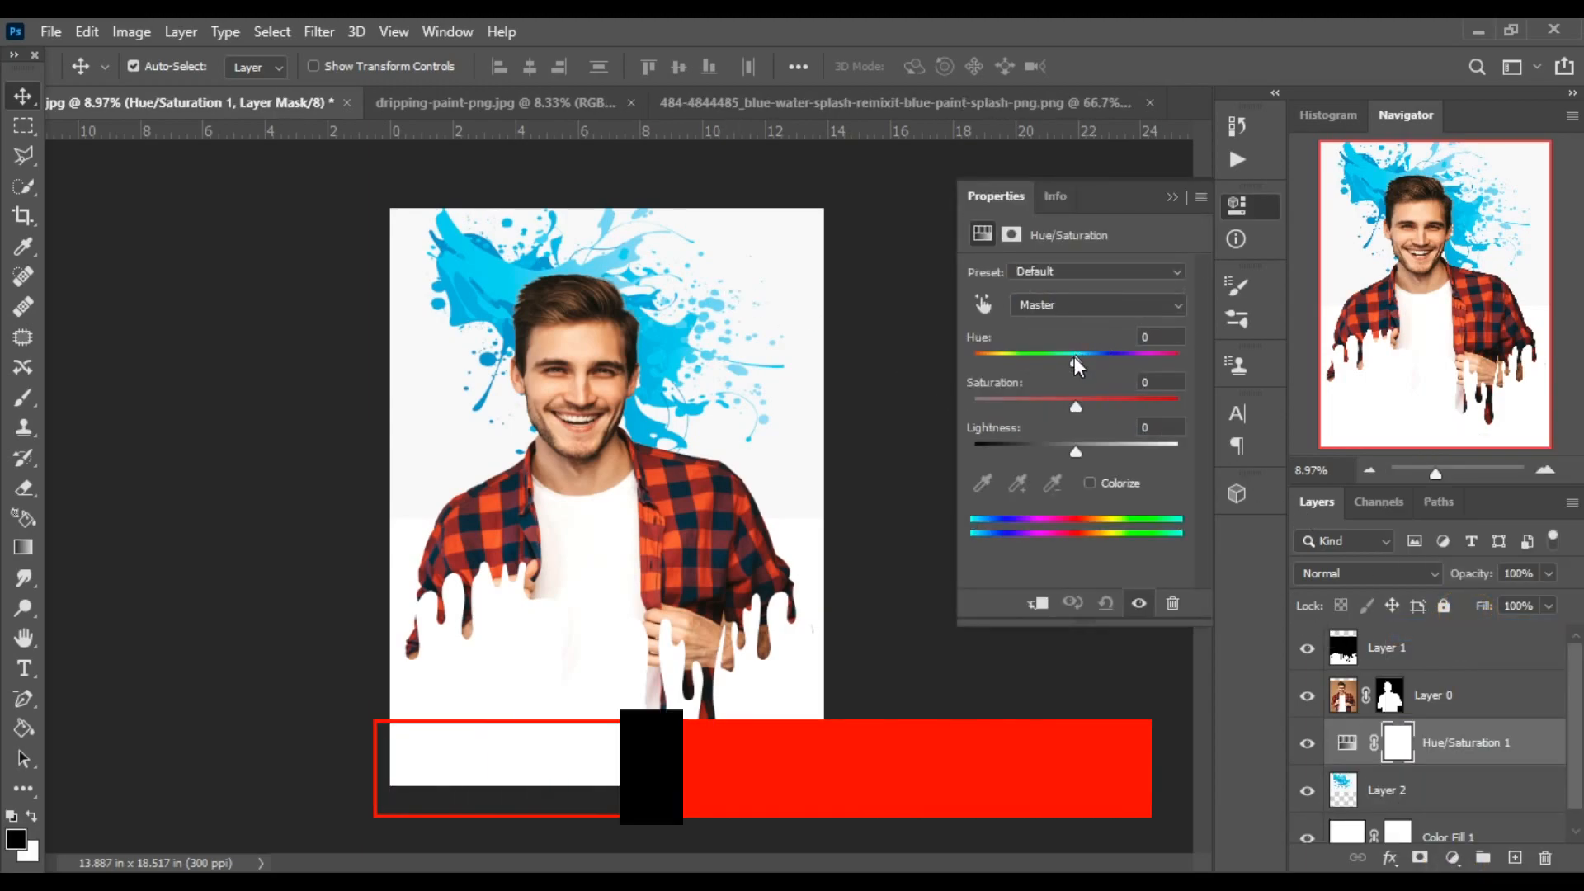
pyautogui.moveTo(1074, 357); pyautogui.dragTo(1169, 380)
pyautogui.click(1168, 379)
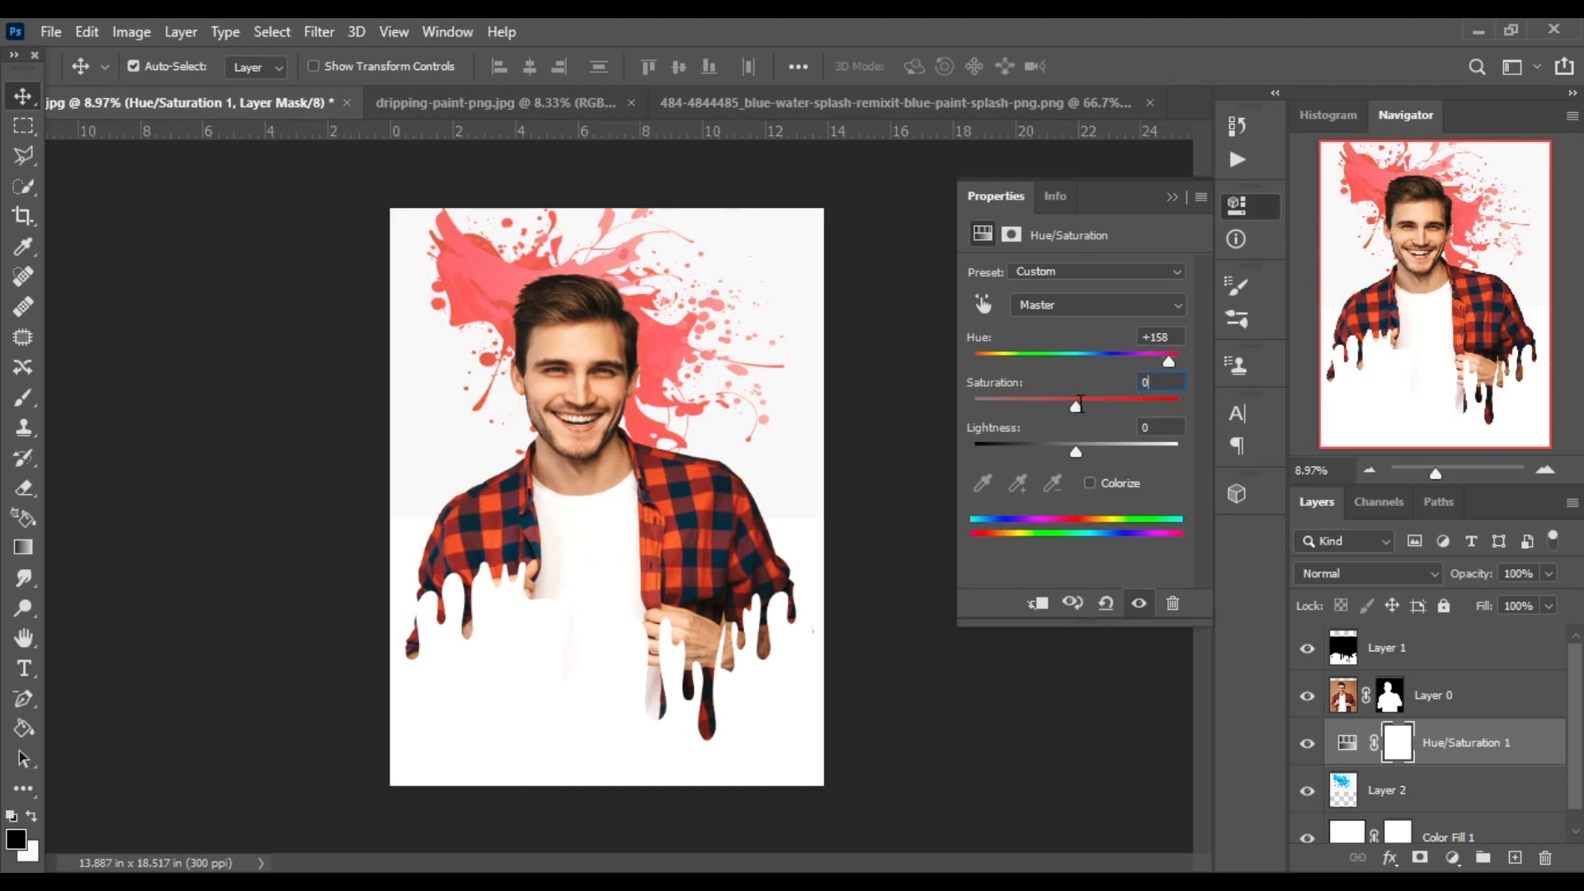
pyautogui.moveTo(1082, 408); pyautogui.dragTo(1122, 408)
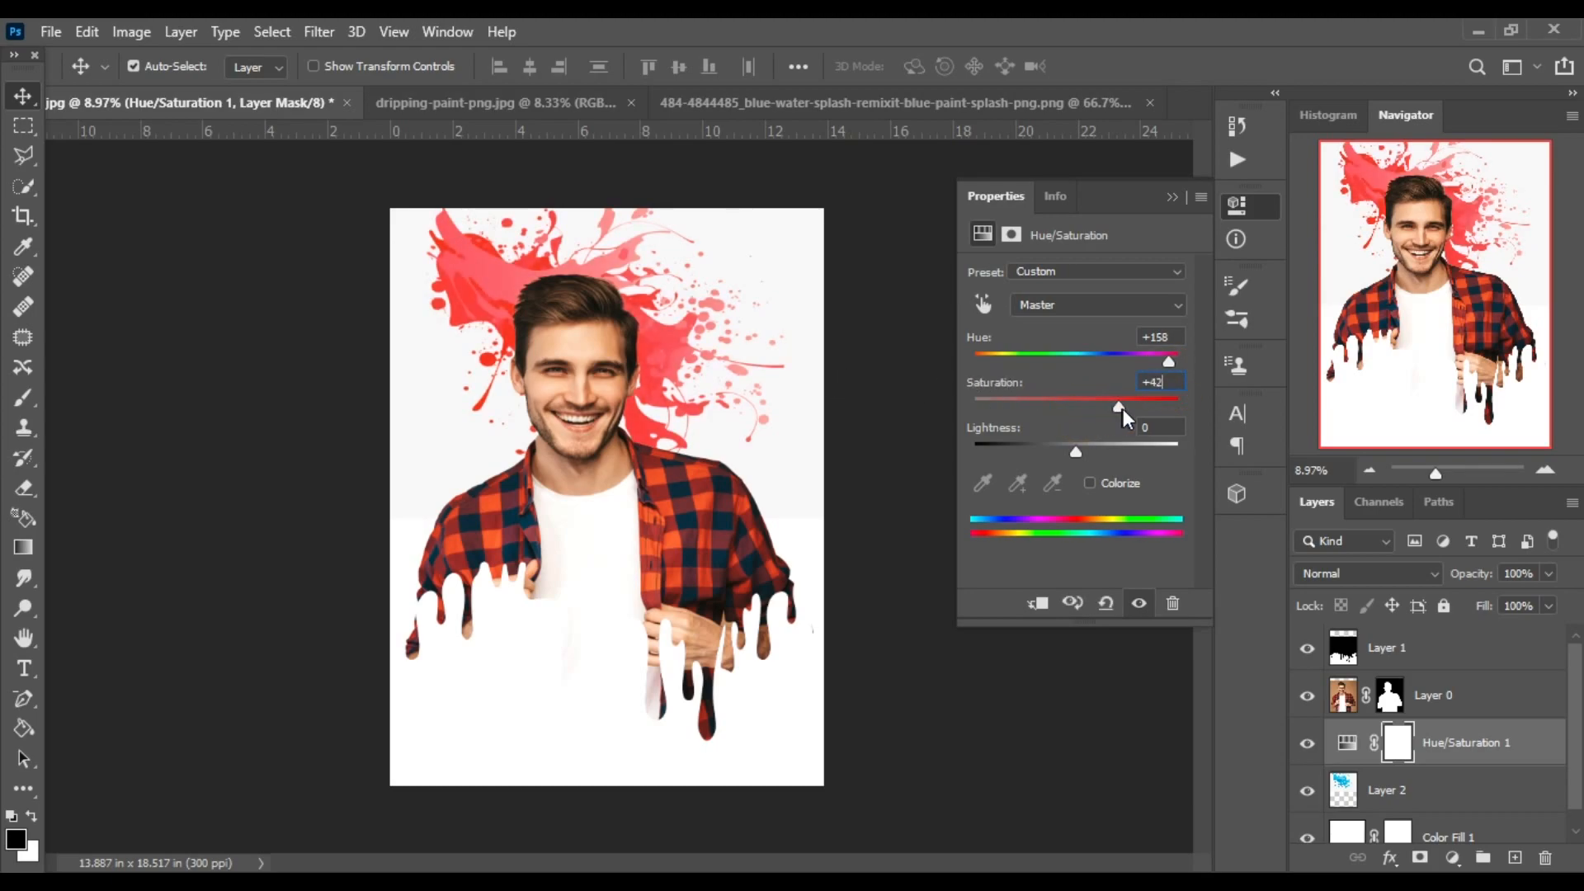
pyautogui.click(1173, 196)
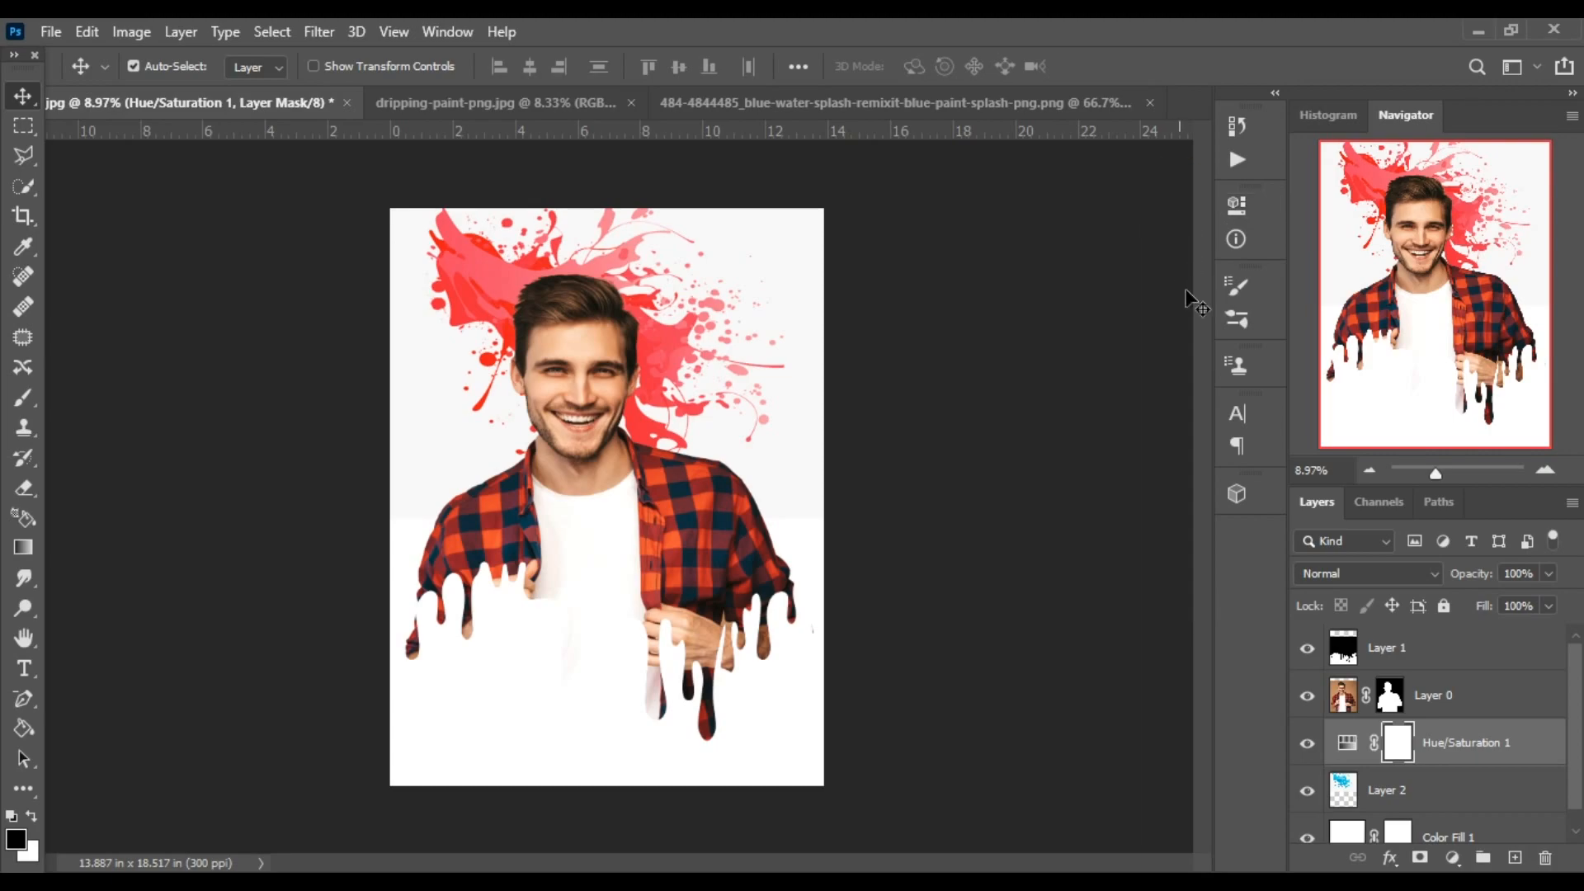
# Add a white Stroke layer style to the man's layer with size 29 px and position Center.
pyautogui.click(1462, 652)
pyautogui.click(1463, 700)
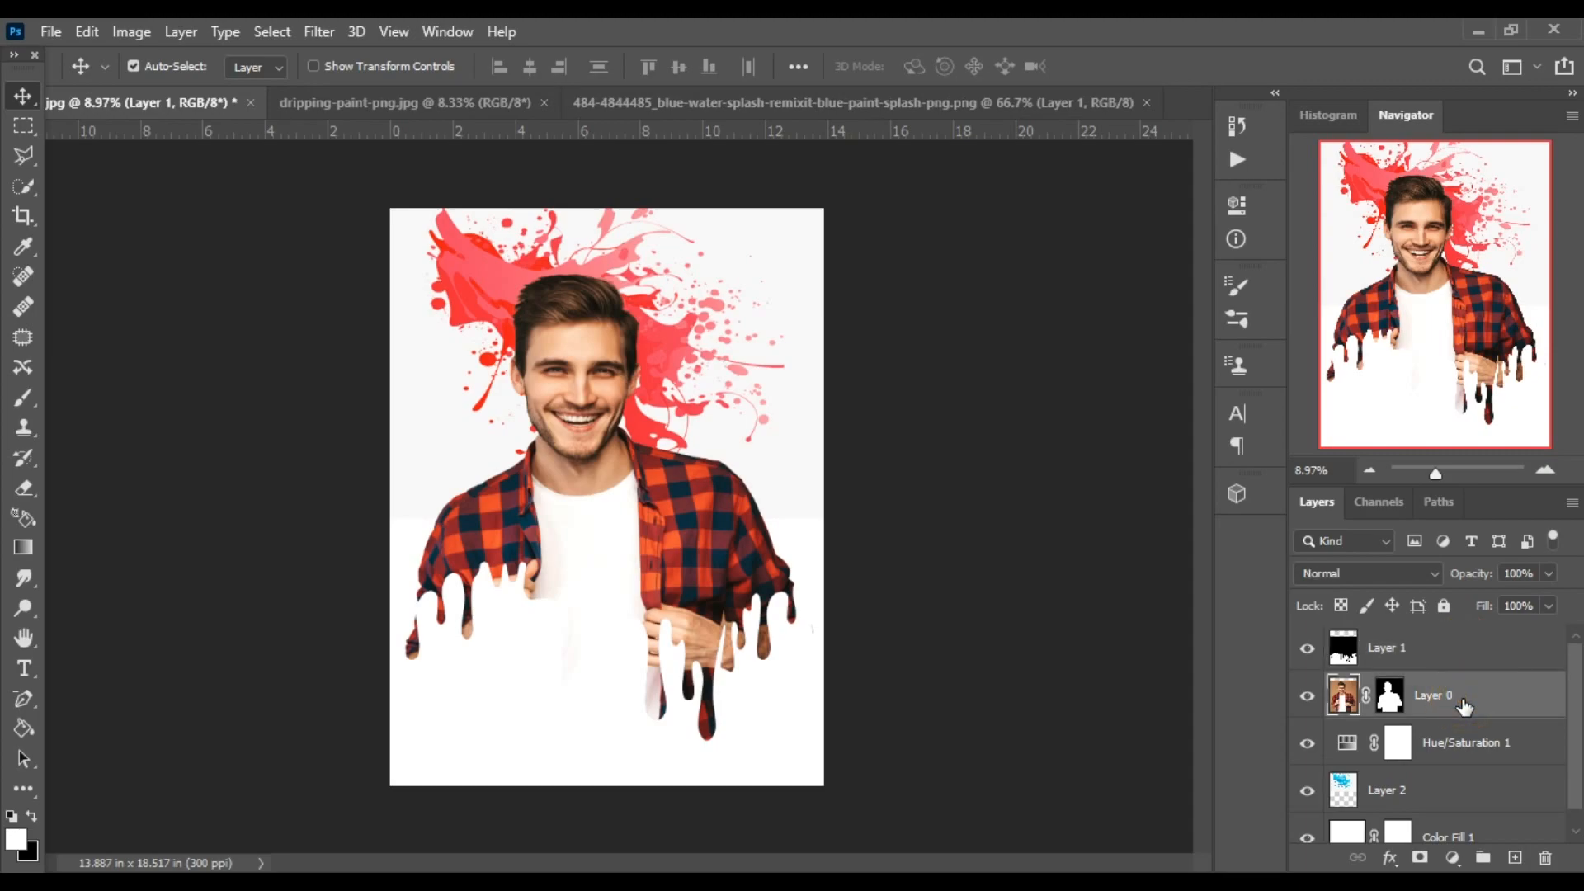
pyautogui.doubleClick(1459, 699)
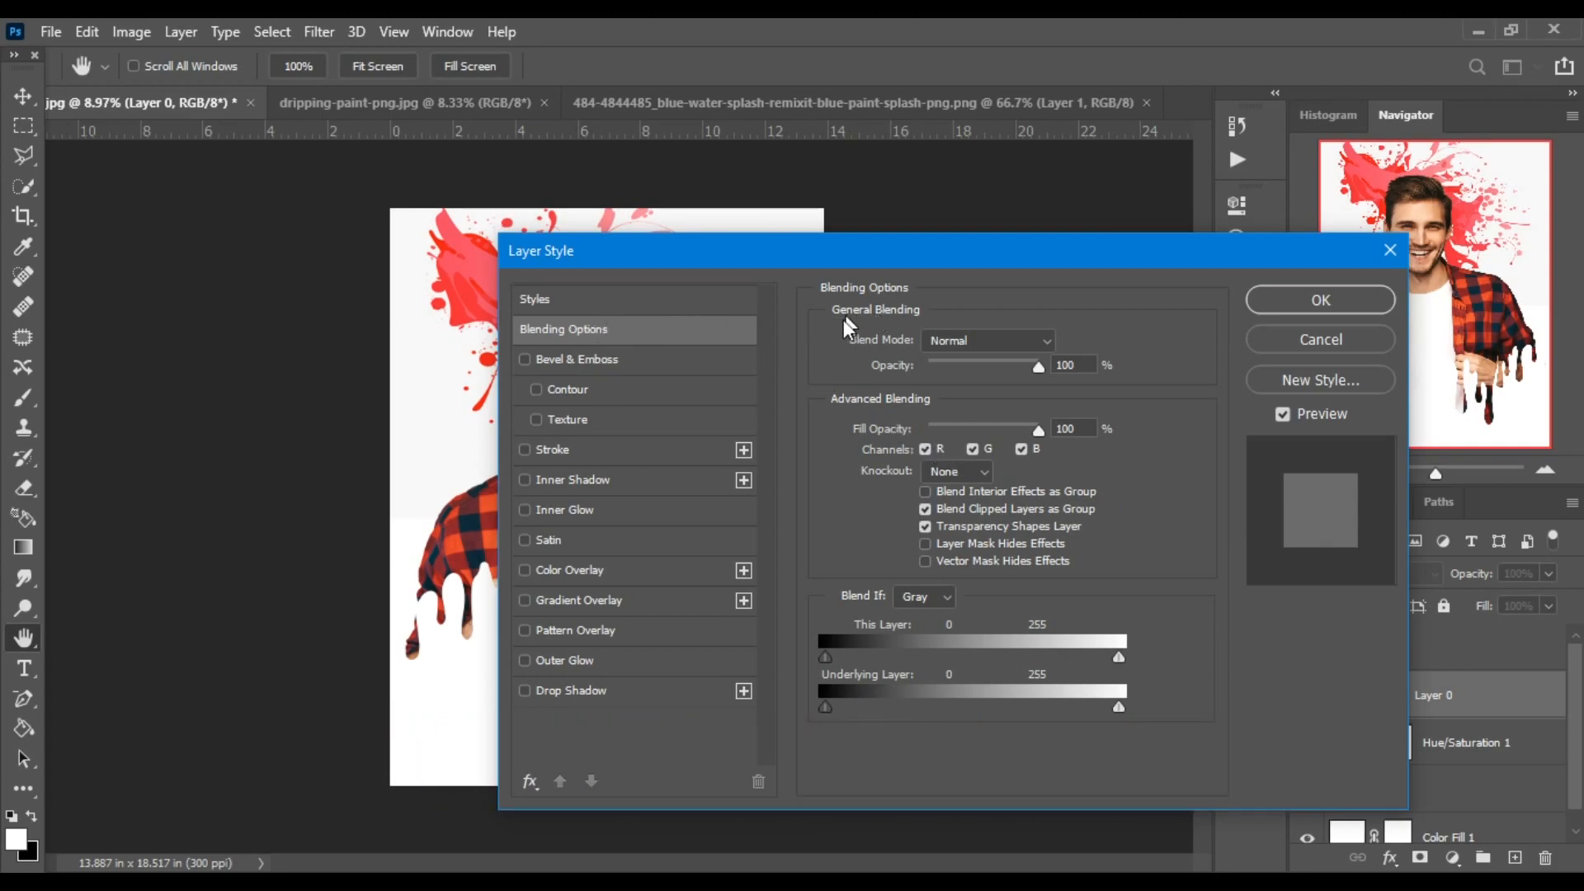
pyautogui.click(565, 448)
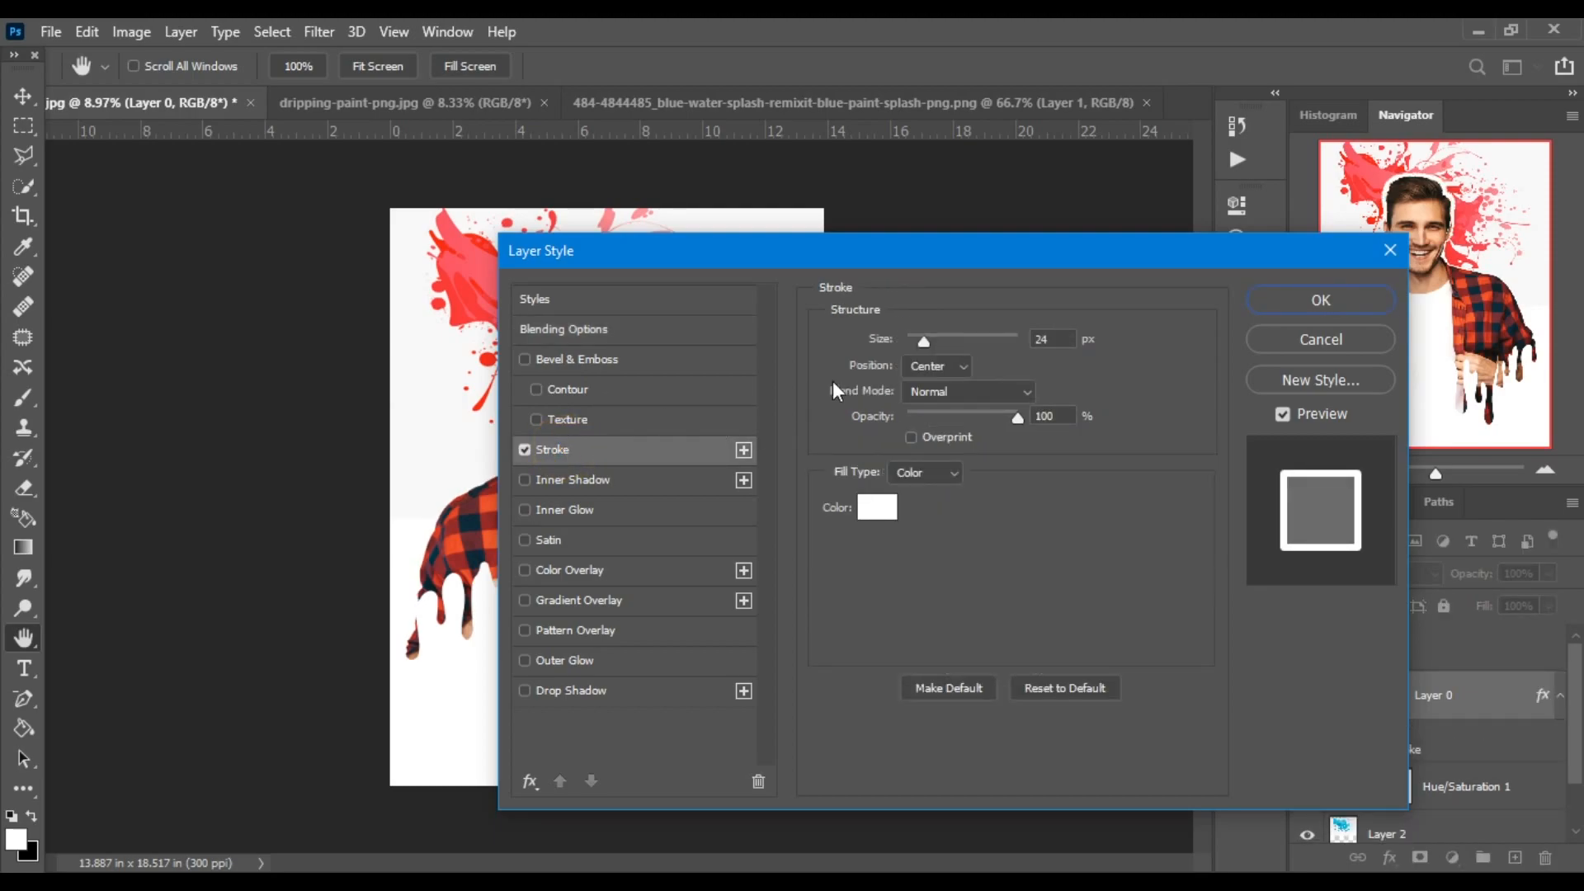
pyautogui.doubleClick(1059, 335)
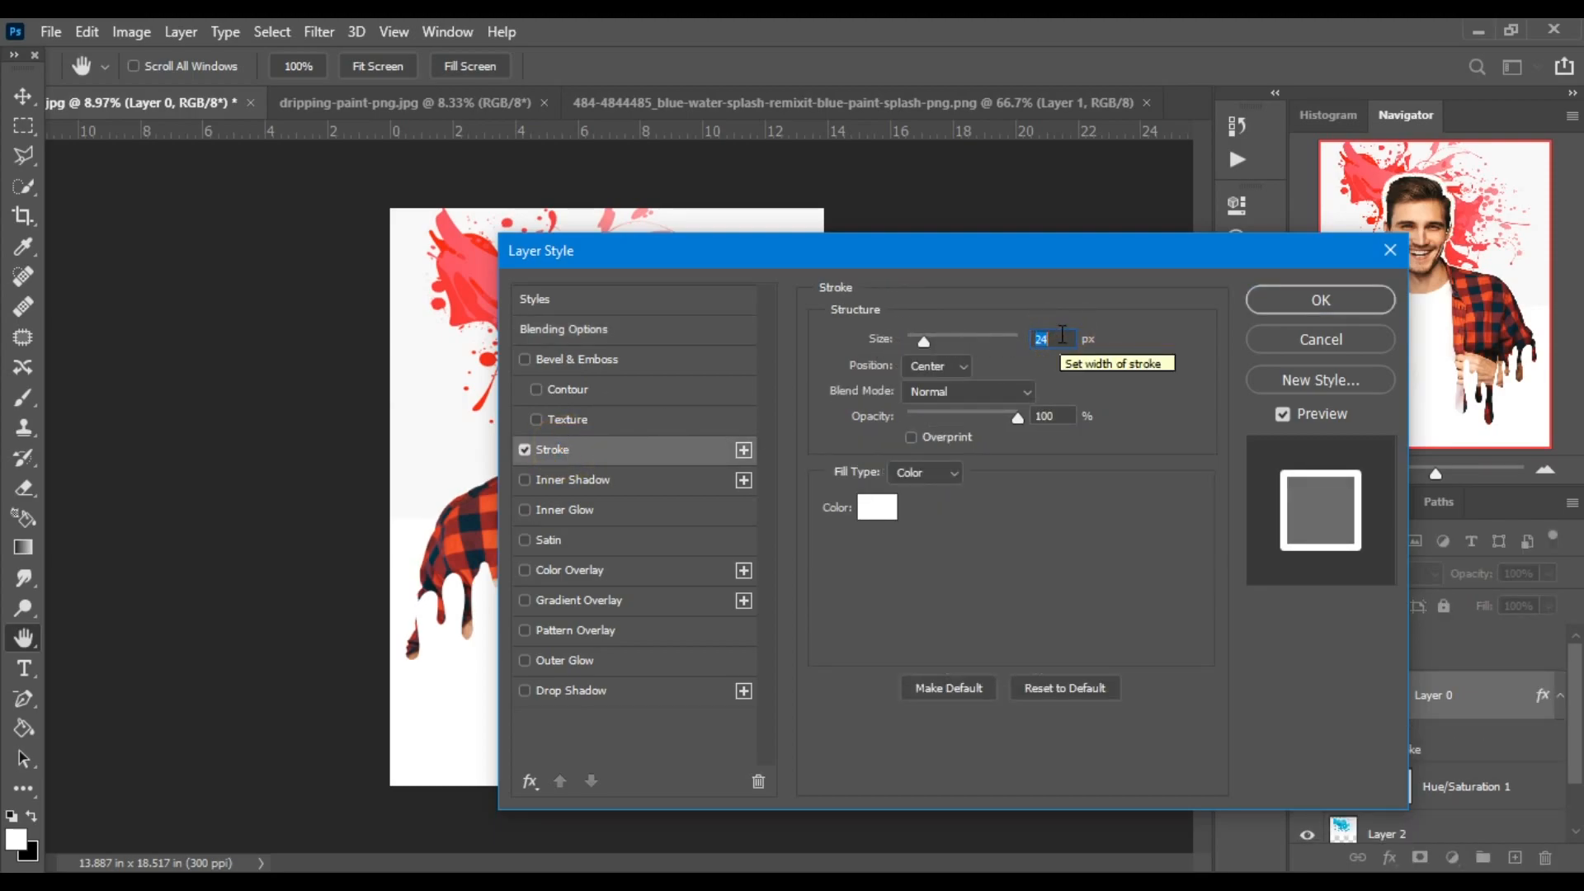
pyautogui.write('29')
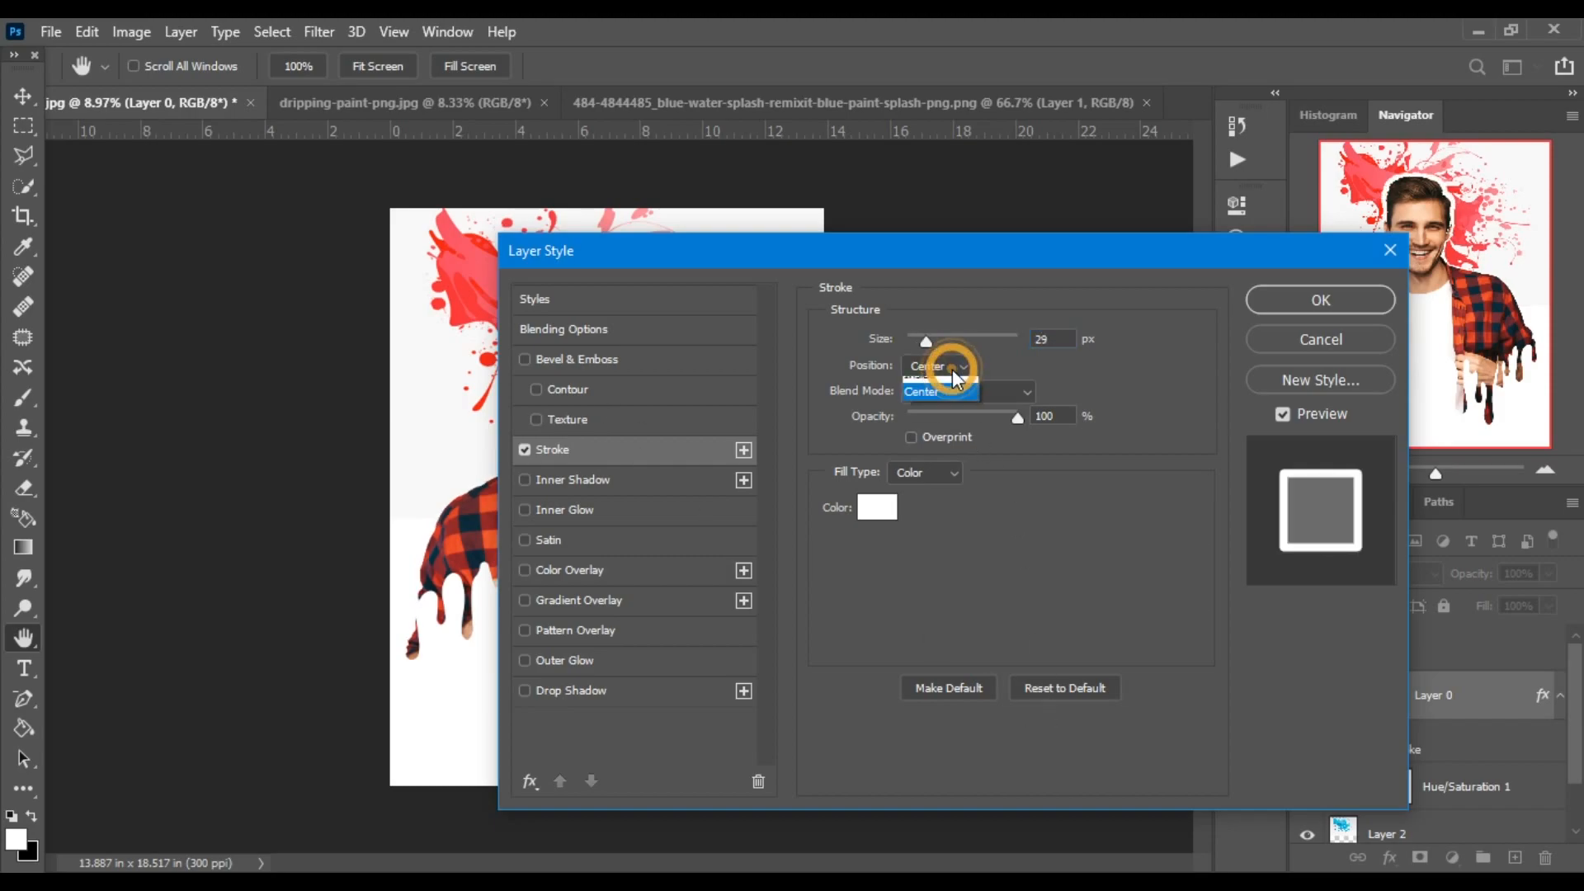
pyautogui.click(953, 367)
pyautogui.click(937, 369)
pyautogui.click(937, 368)
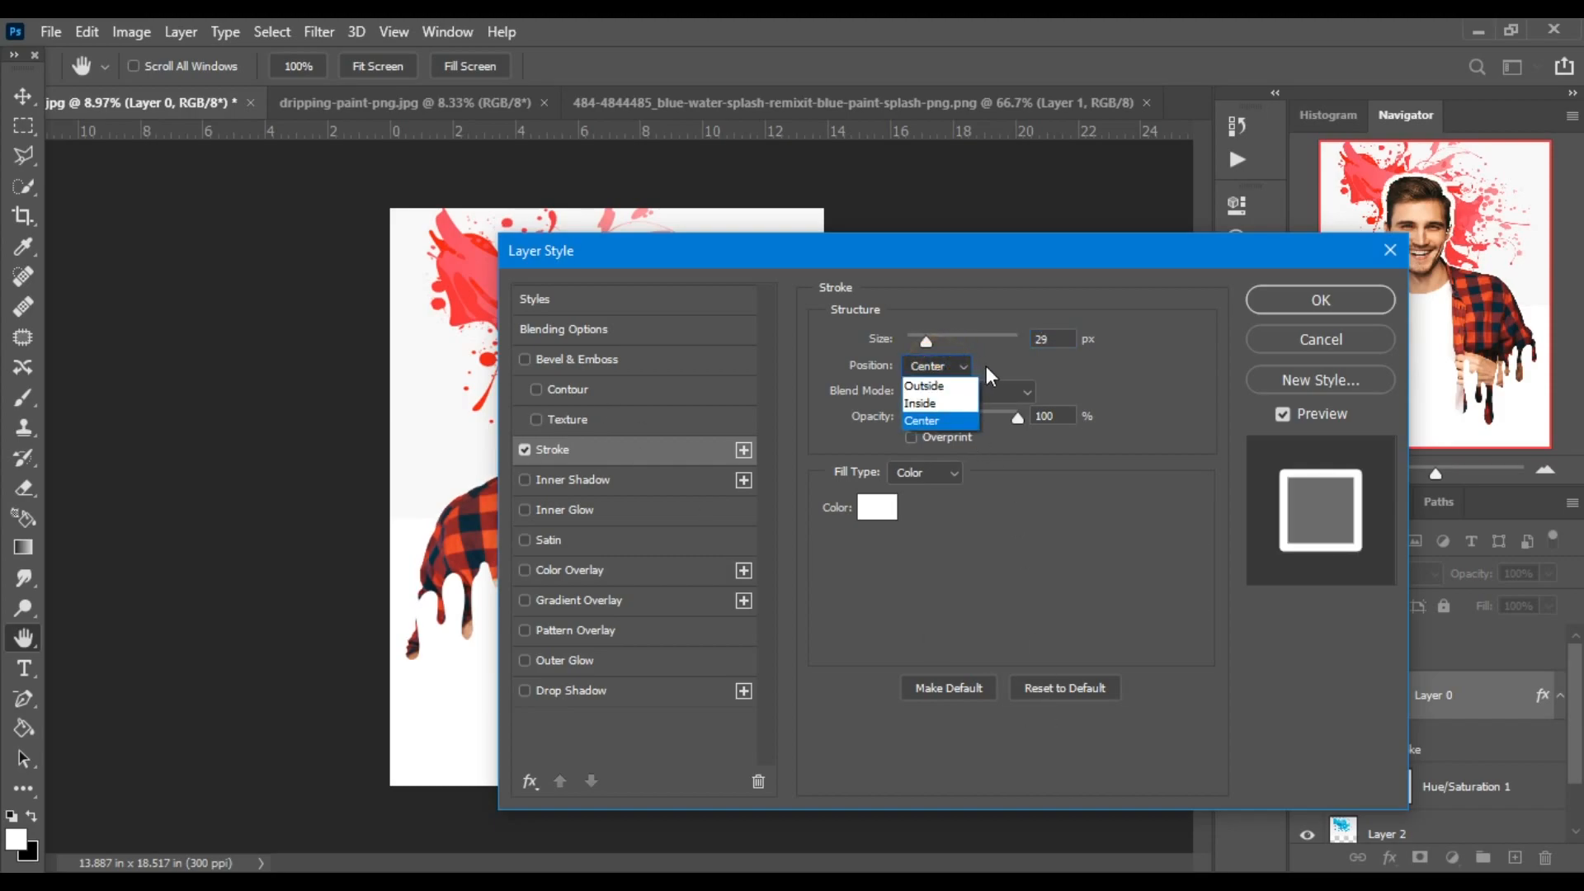
pyautogui.click(915, 421)
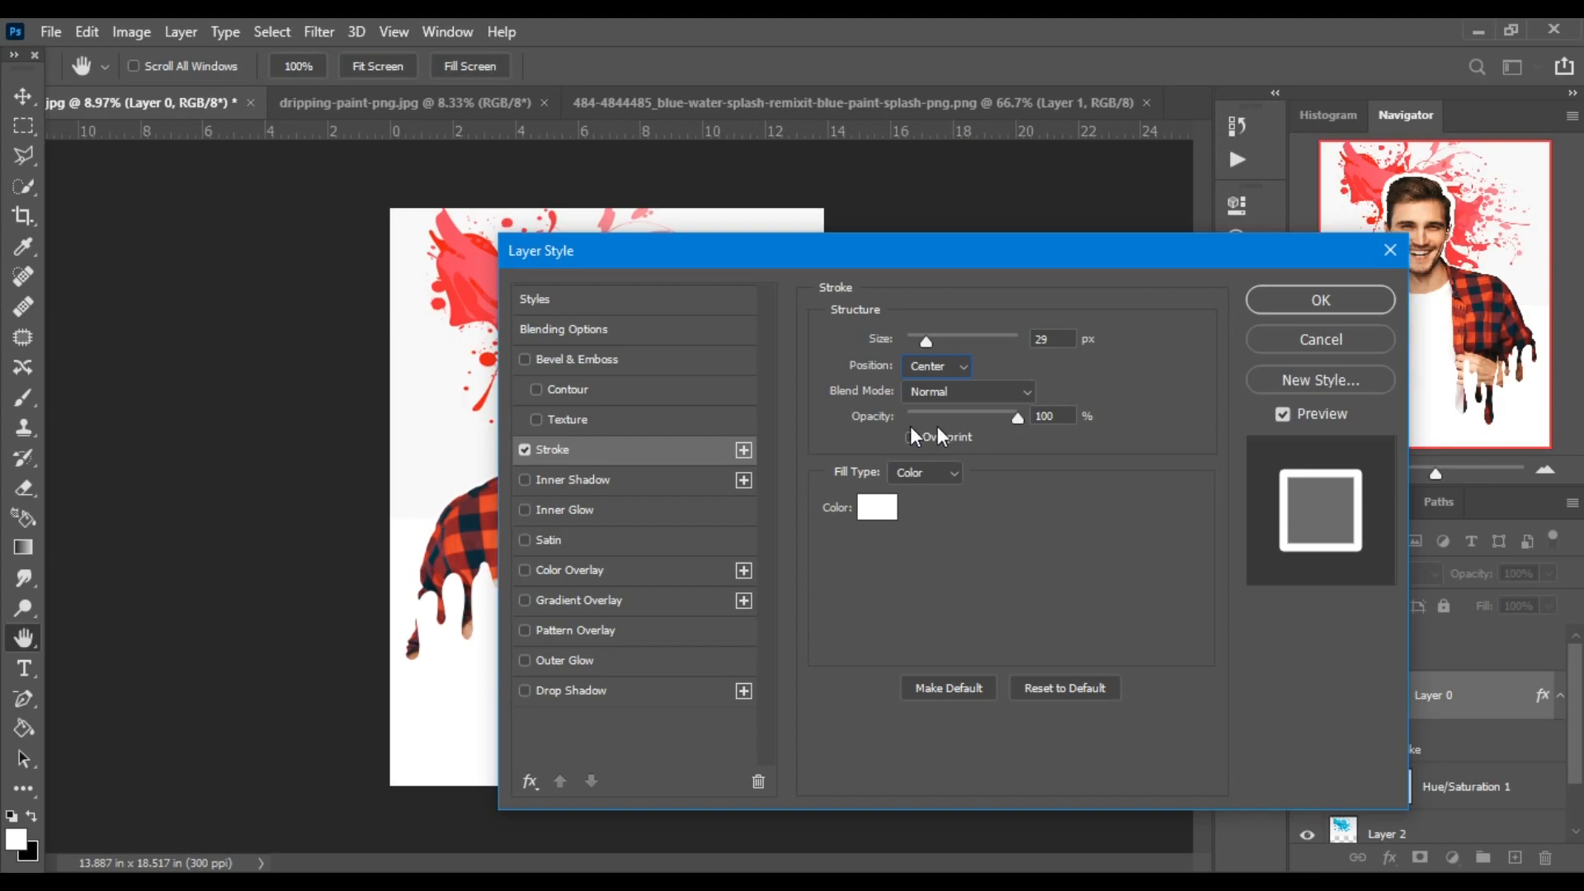
pyautogui.moveTo(995, 422); pyautogui.dragTo(1093, 437)
# Add a black drop shadow to the man's layer with 29% opacity, 124 px distance, 13% spread and 98 px size.
pyautogui.click(576, 689)
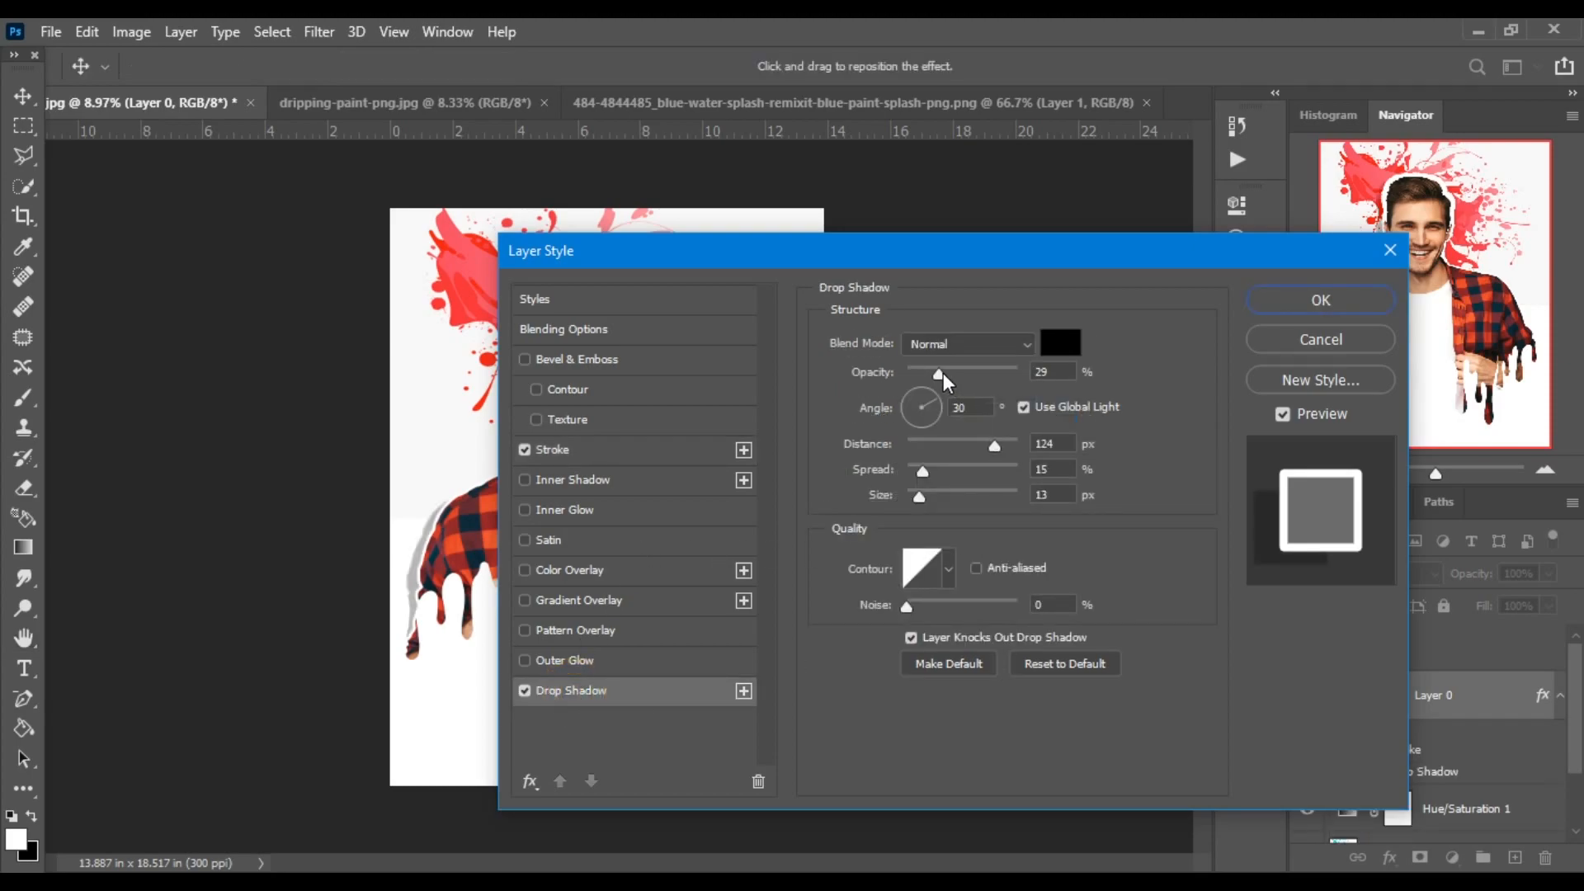
pyautogui.doubleClick(1054, 370)
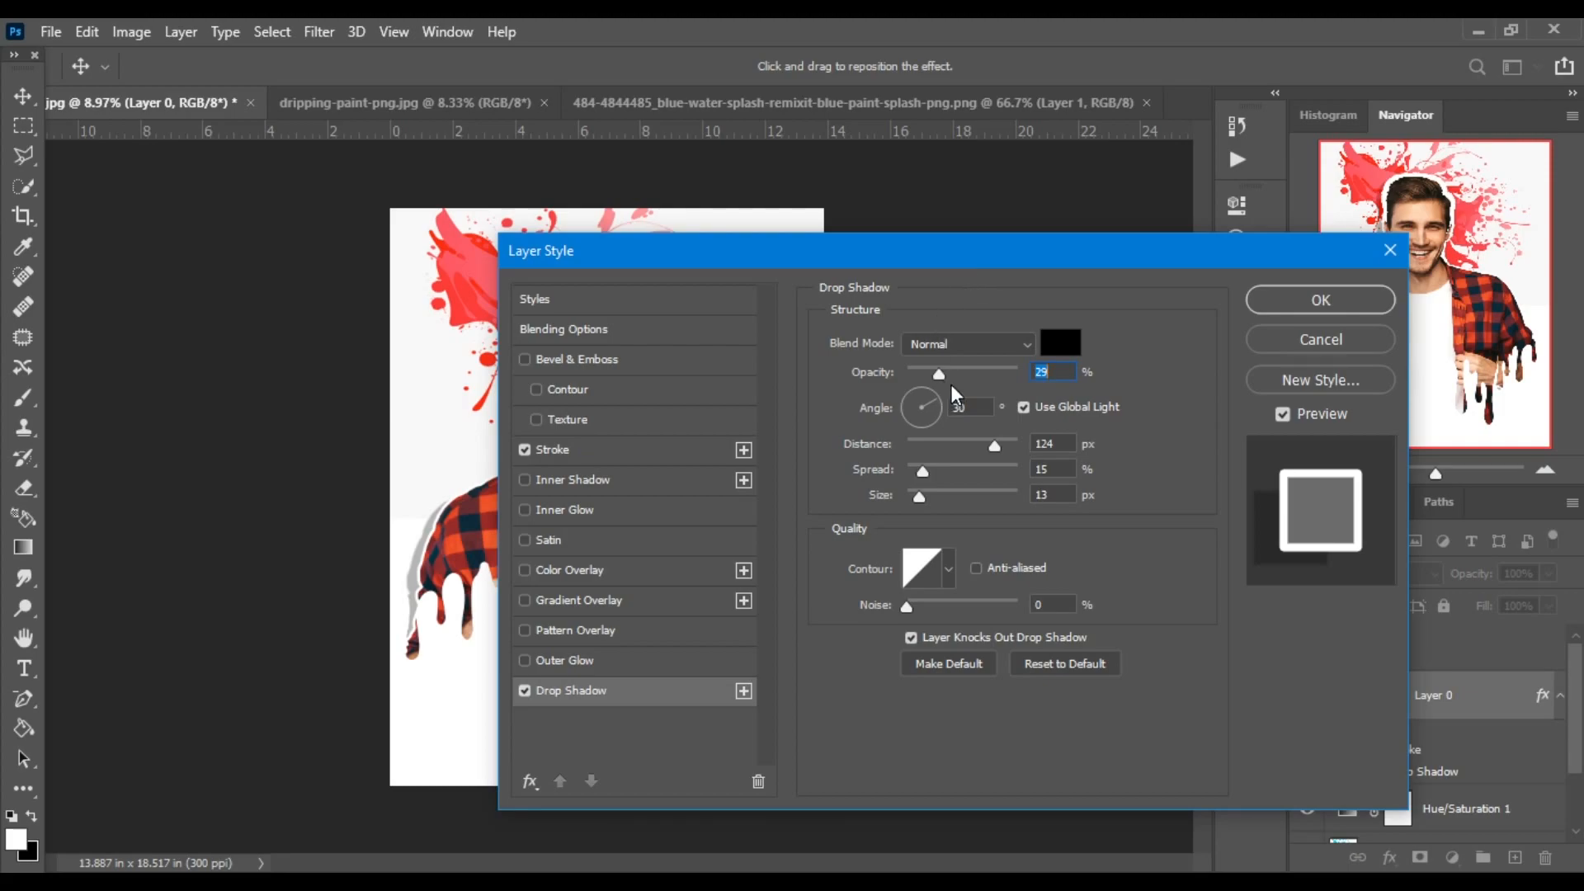
pyautogui.moveTo(922, 474); pyautogui.dragTo(946, 474)
pyautogui.moveTo(1149, 252); pyautogui.dragTo(1045, 226)
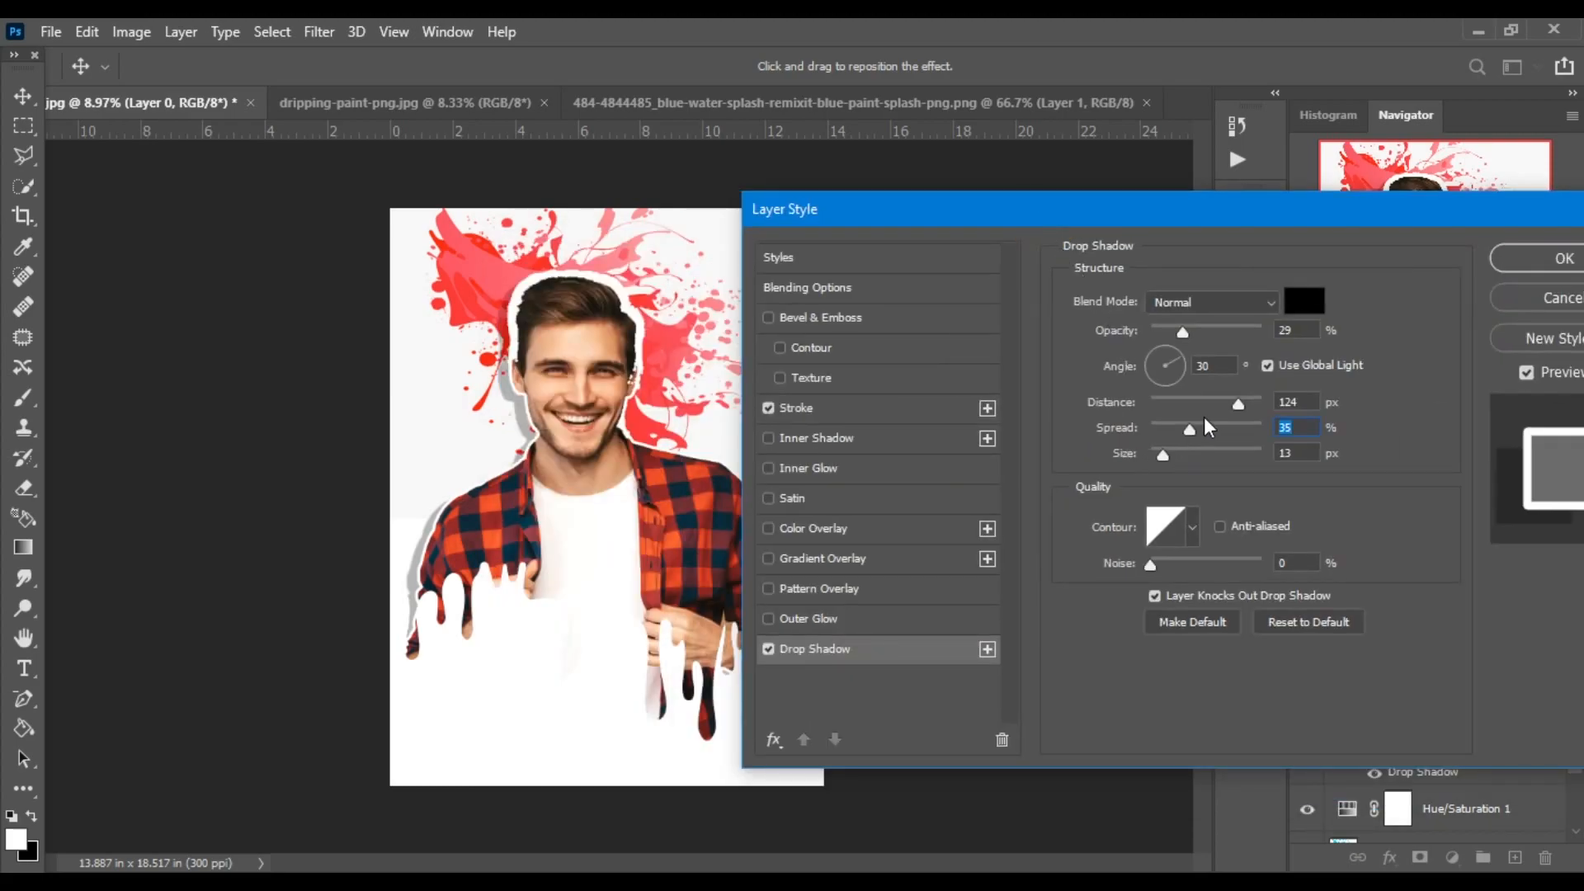
pyautogui.moveTo(1191, 428); pyautogui.dragTo(1200, 459)
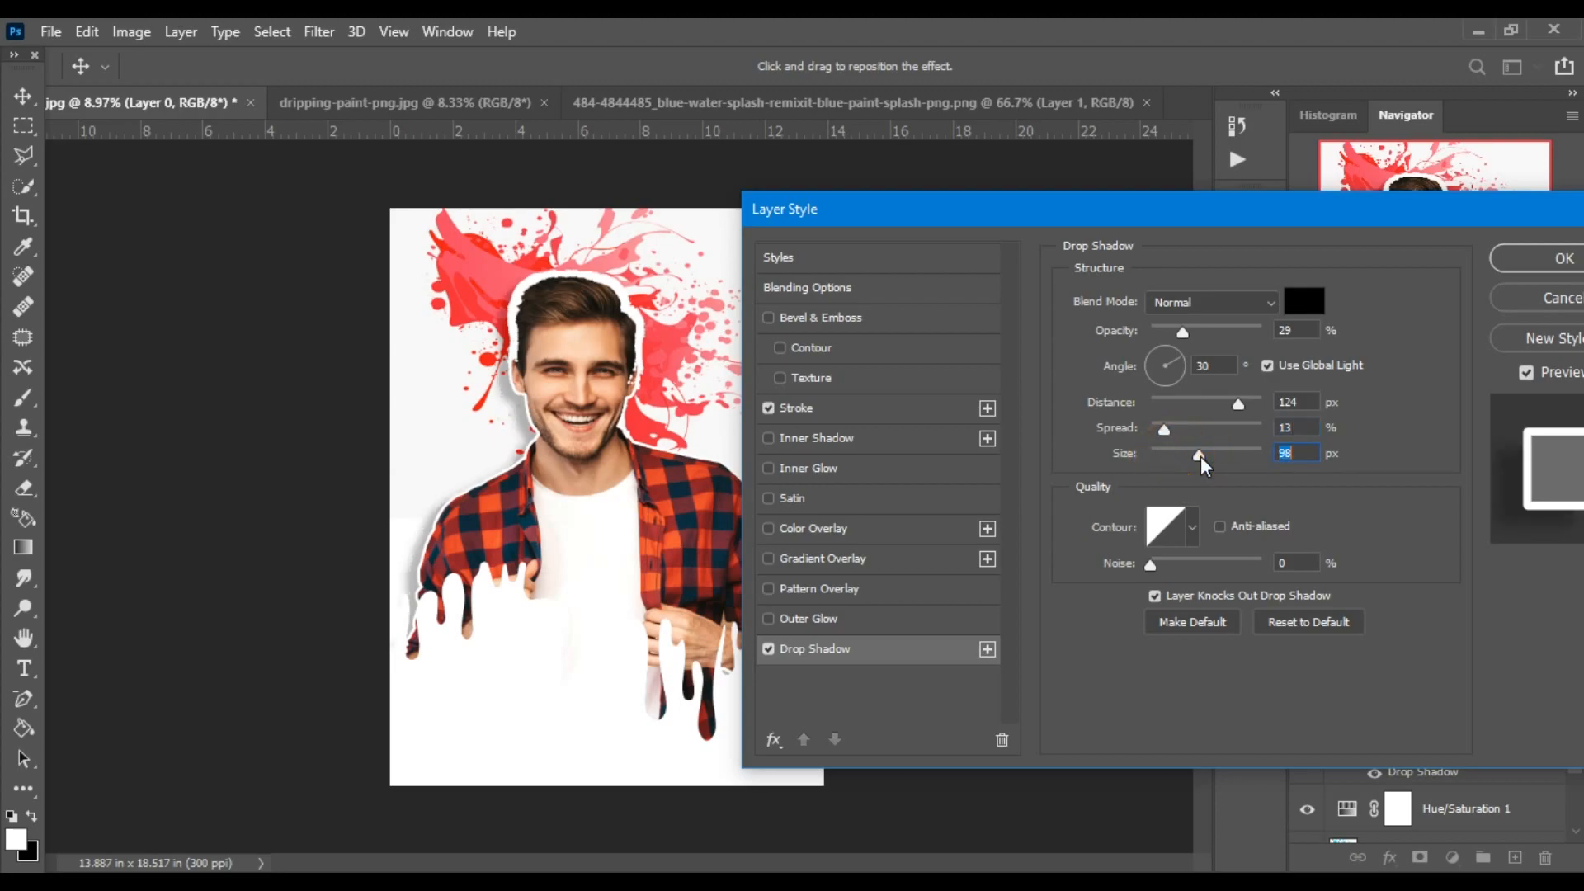
pyautogui.click(1565, 260)
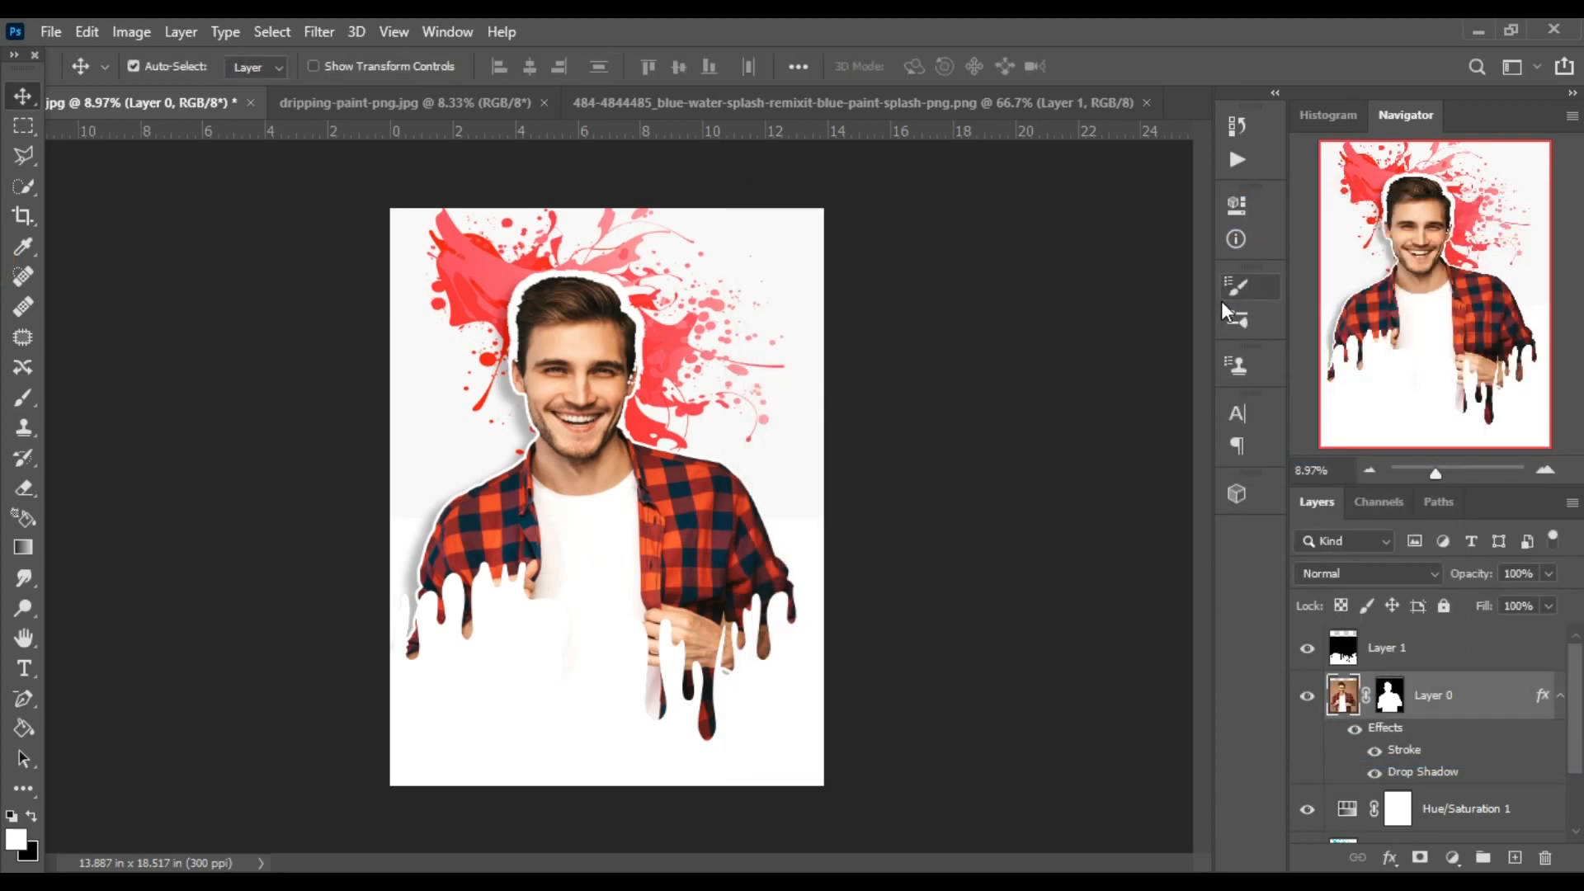